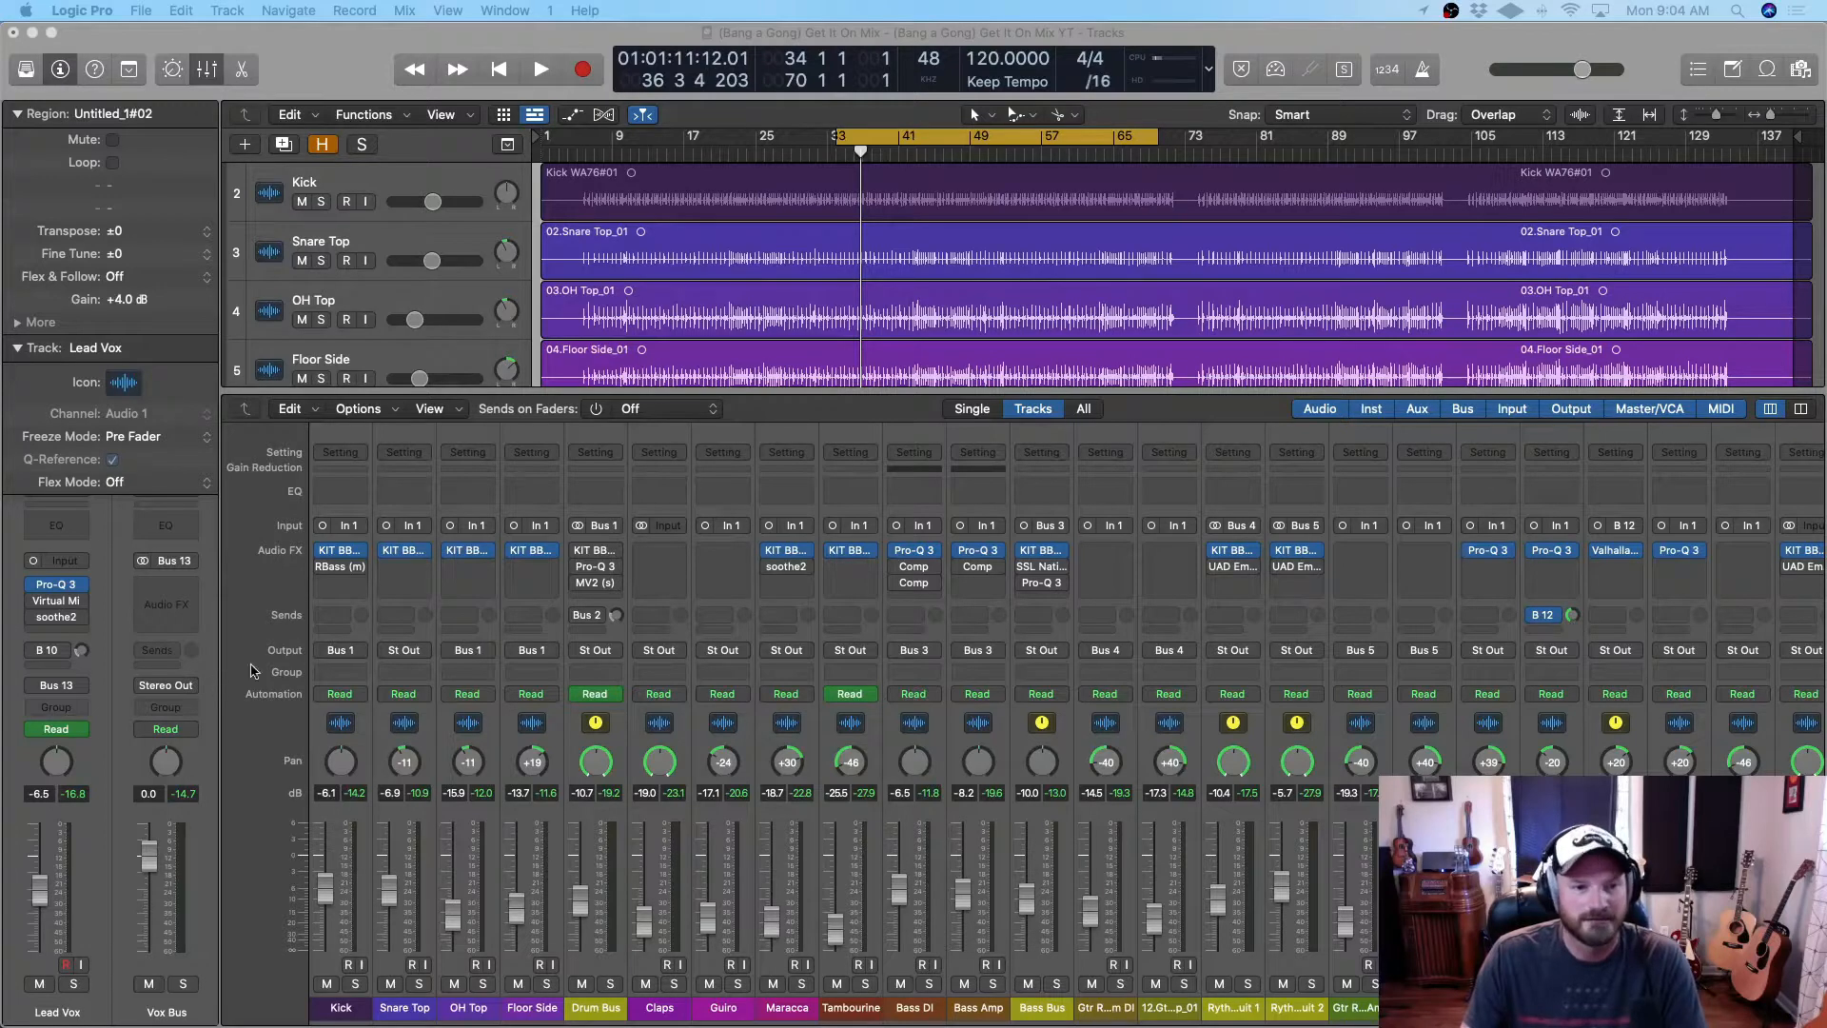
Insert the stereo version of Slate Digital's Virtual Mix Rack after MV2 on the Drum Bus channel
{"action": "scroll", "coordinate": [350, 656], "scroll_direction": "left", "scroll_amount": 2}
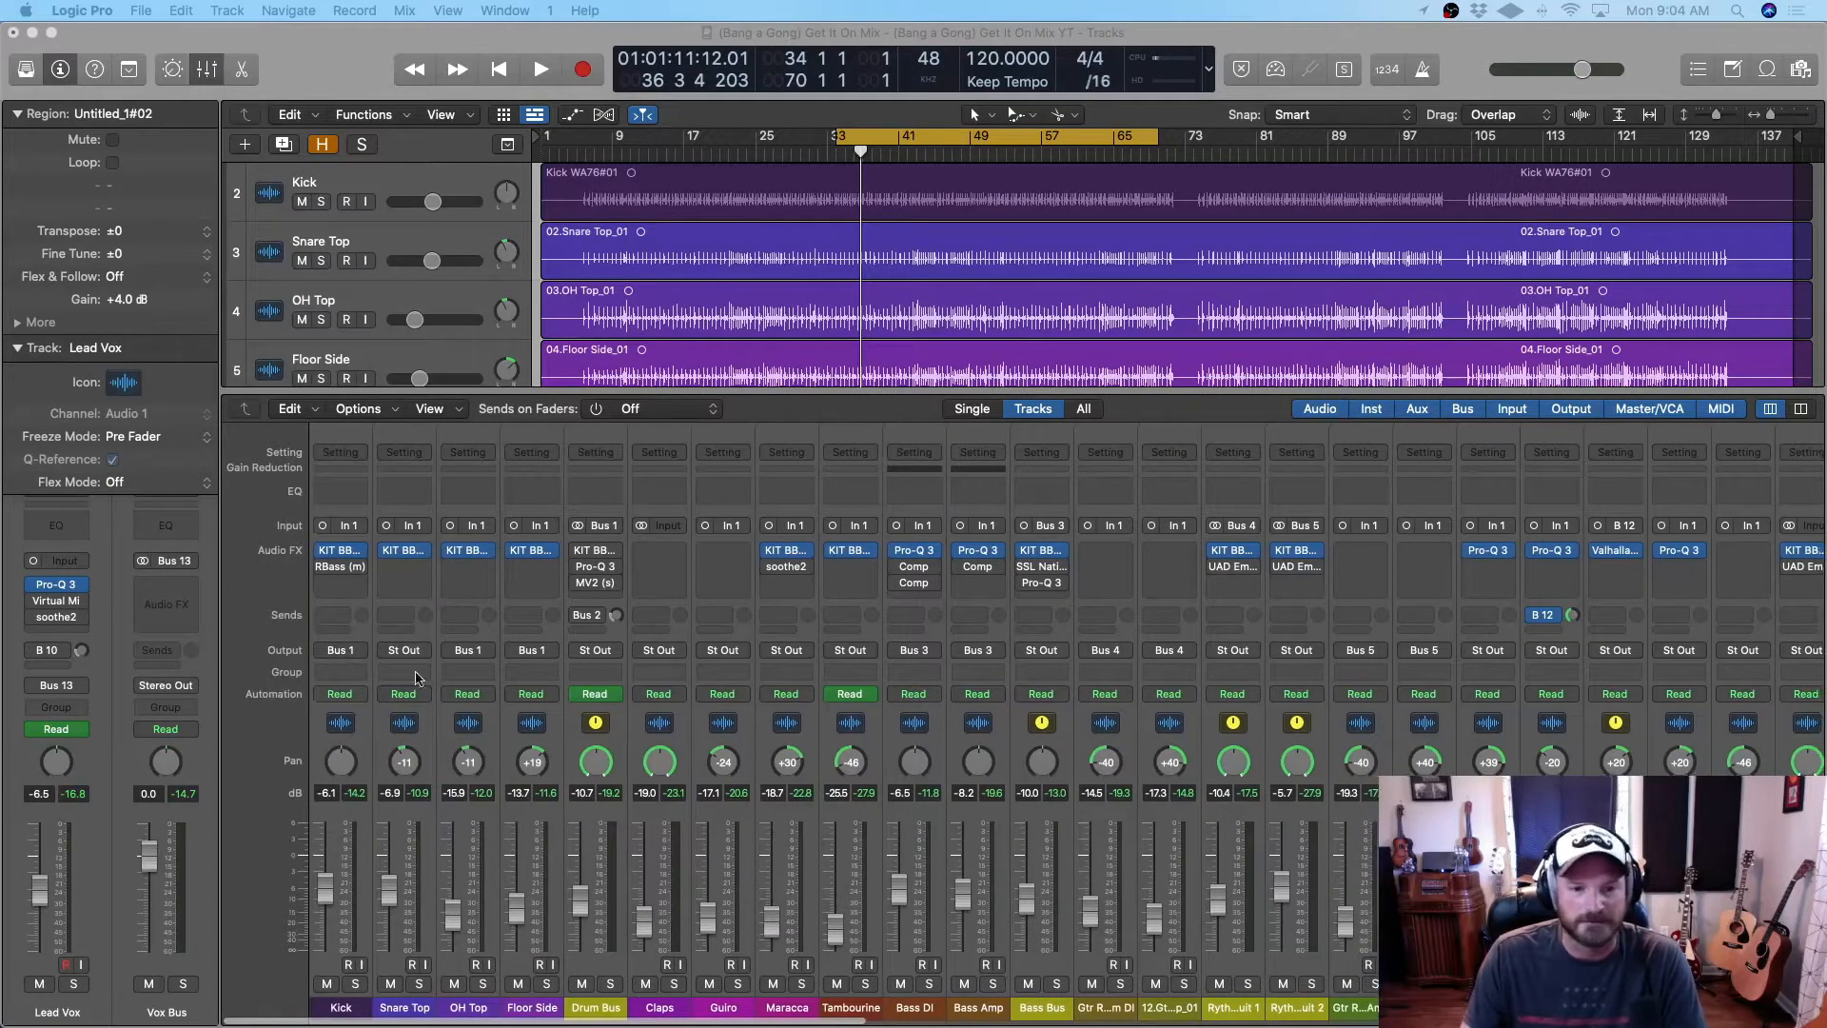
{"action": "left_click", "coordinate": [601, 600]}
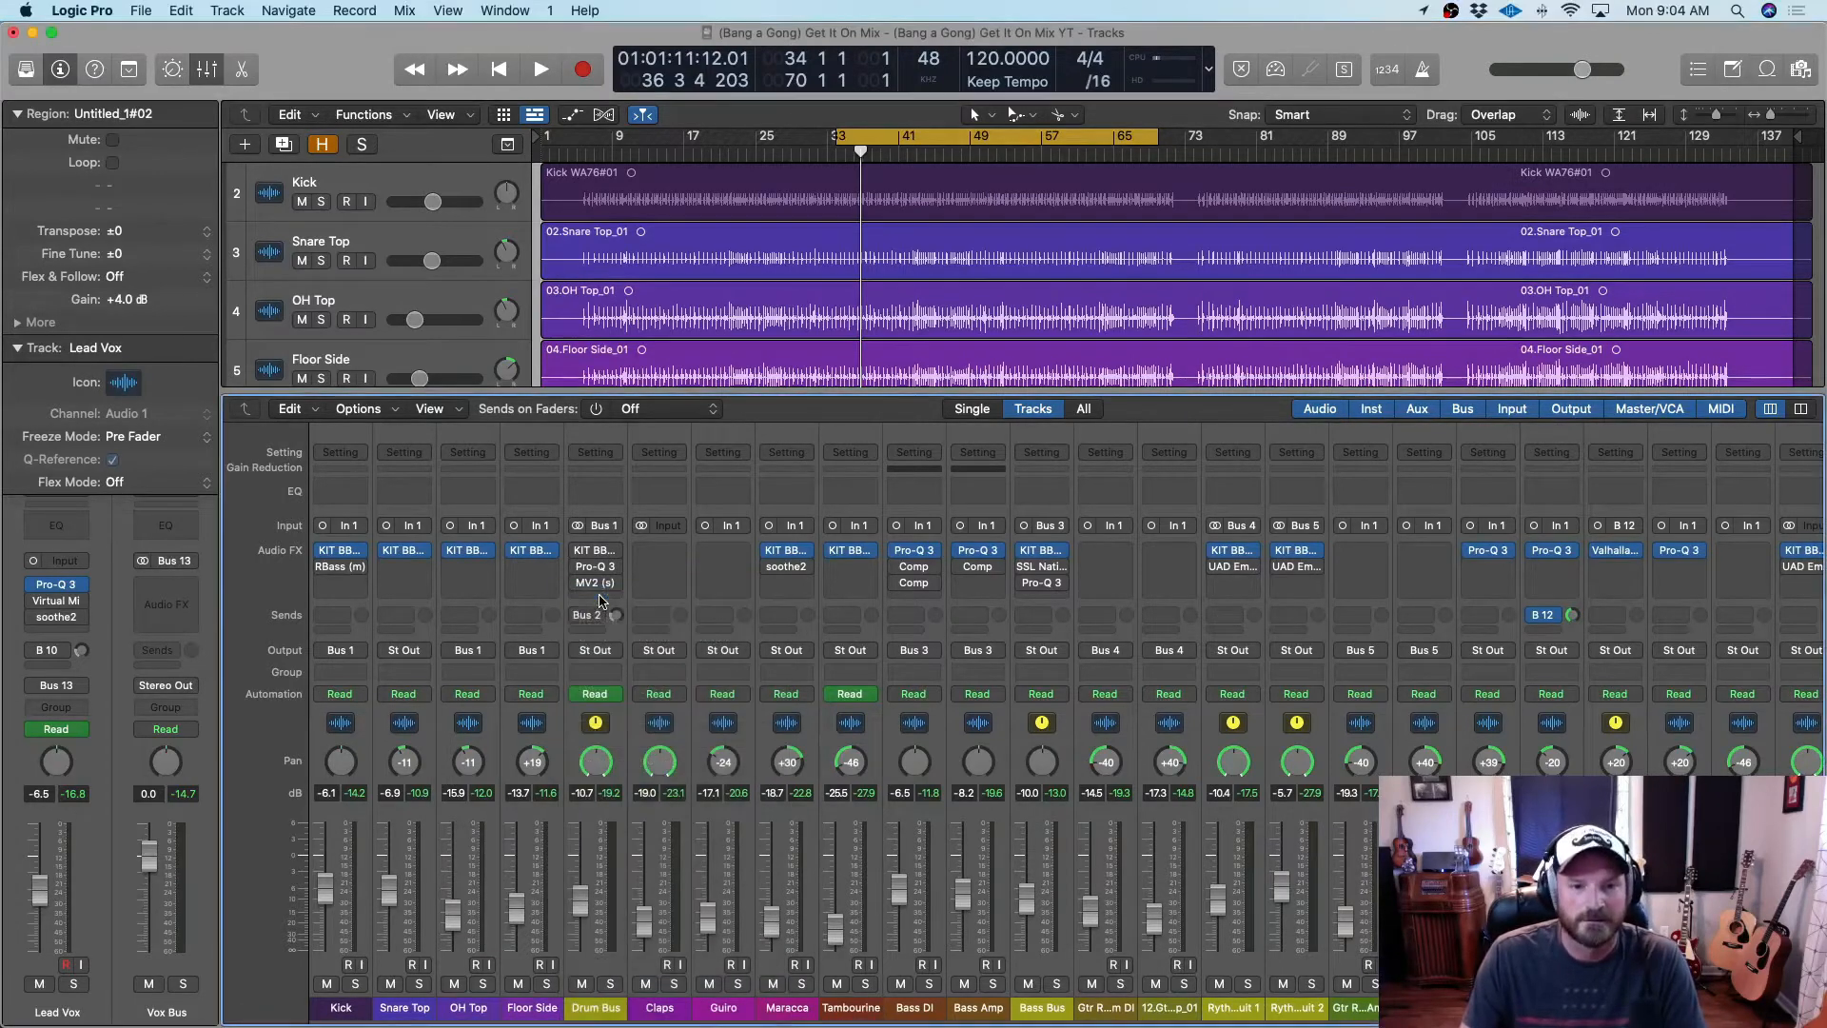
{"action": "left_click", "coordinate": [581, 598]}
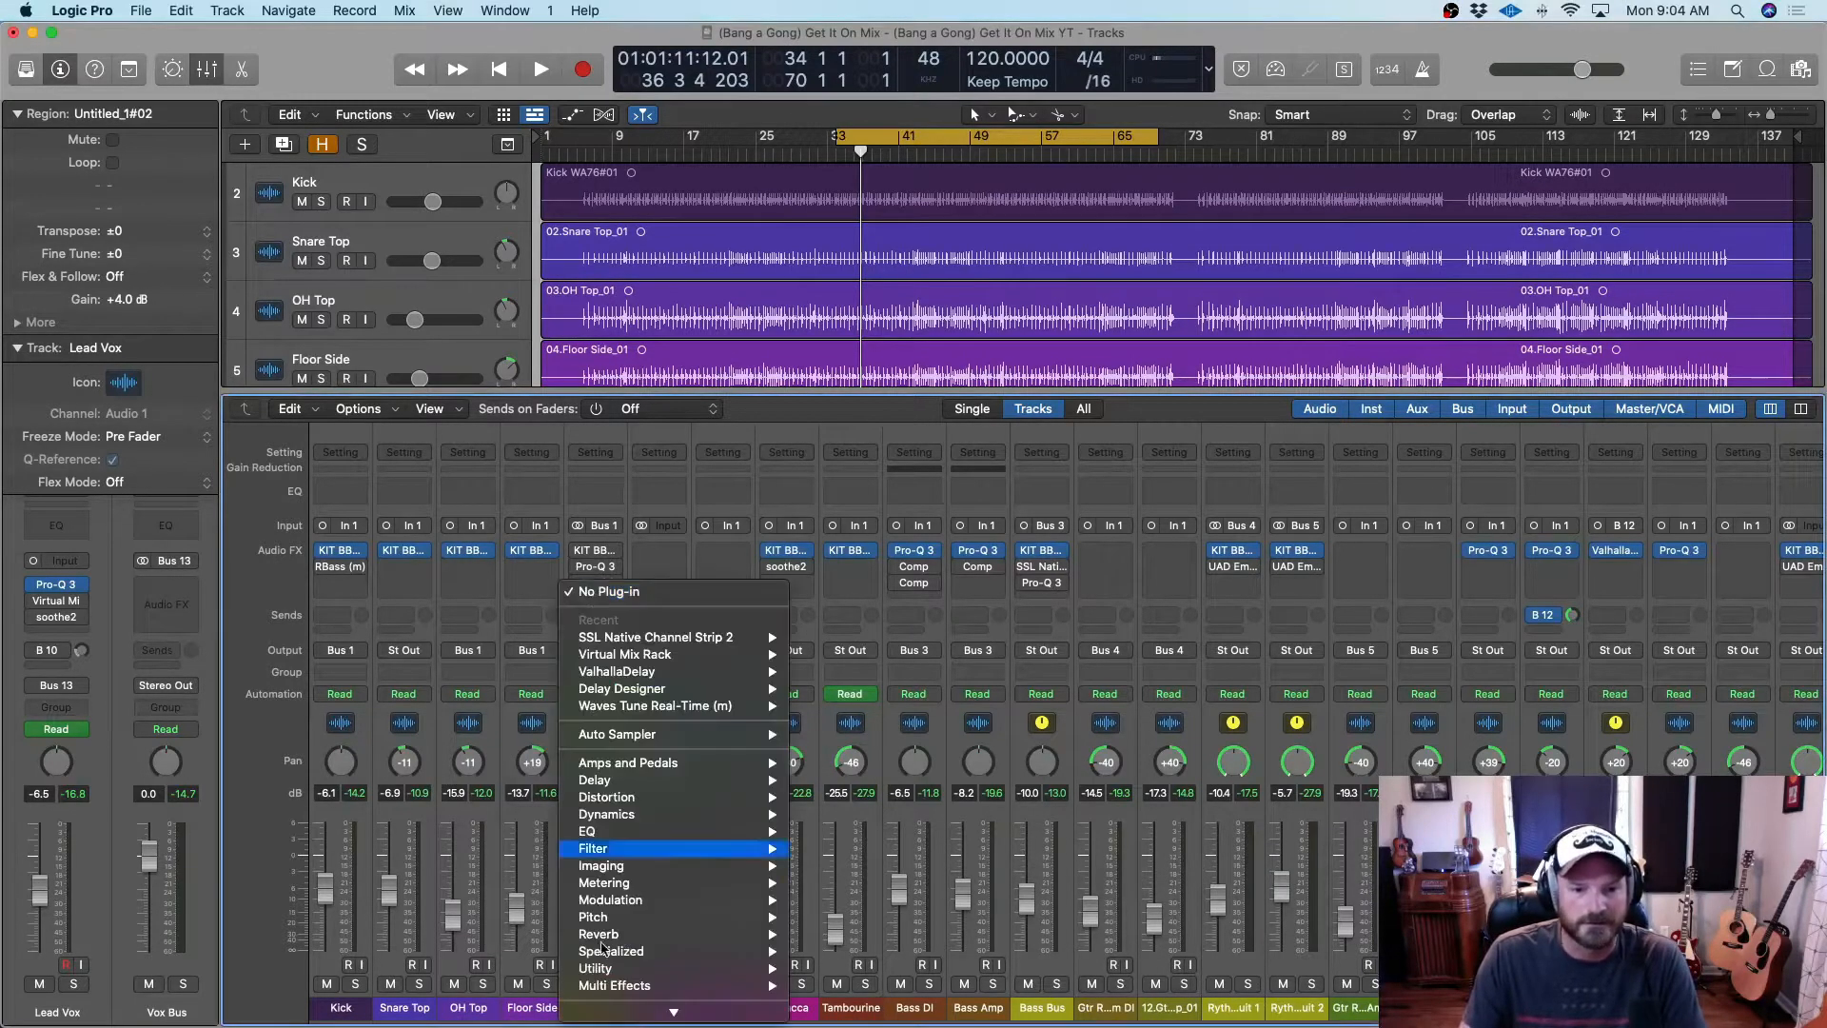
{"action": "mouse_move", "coordinate": [640, 1012]}
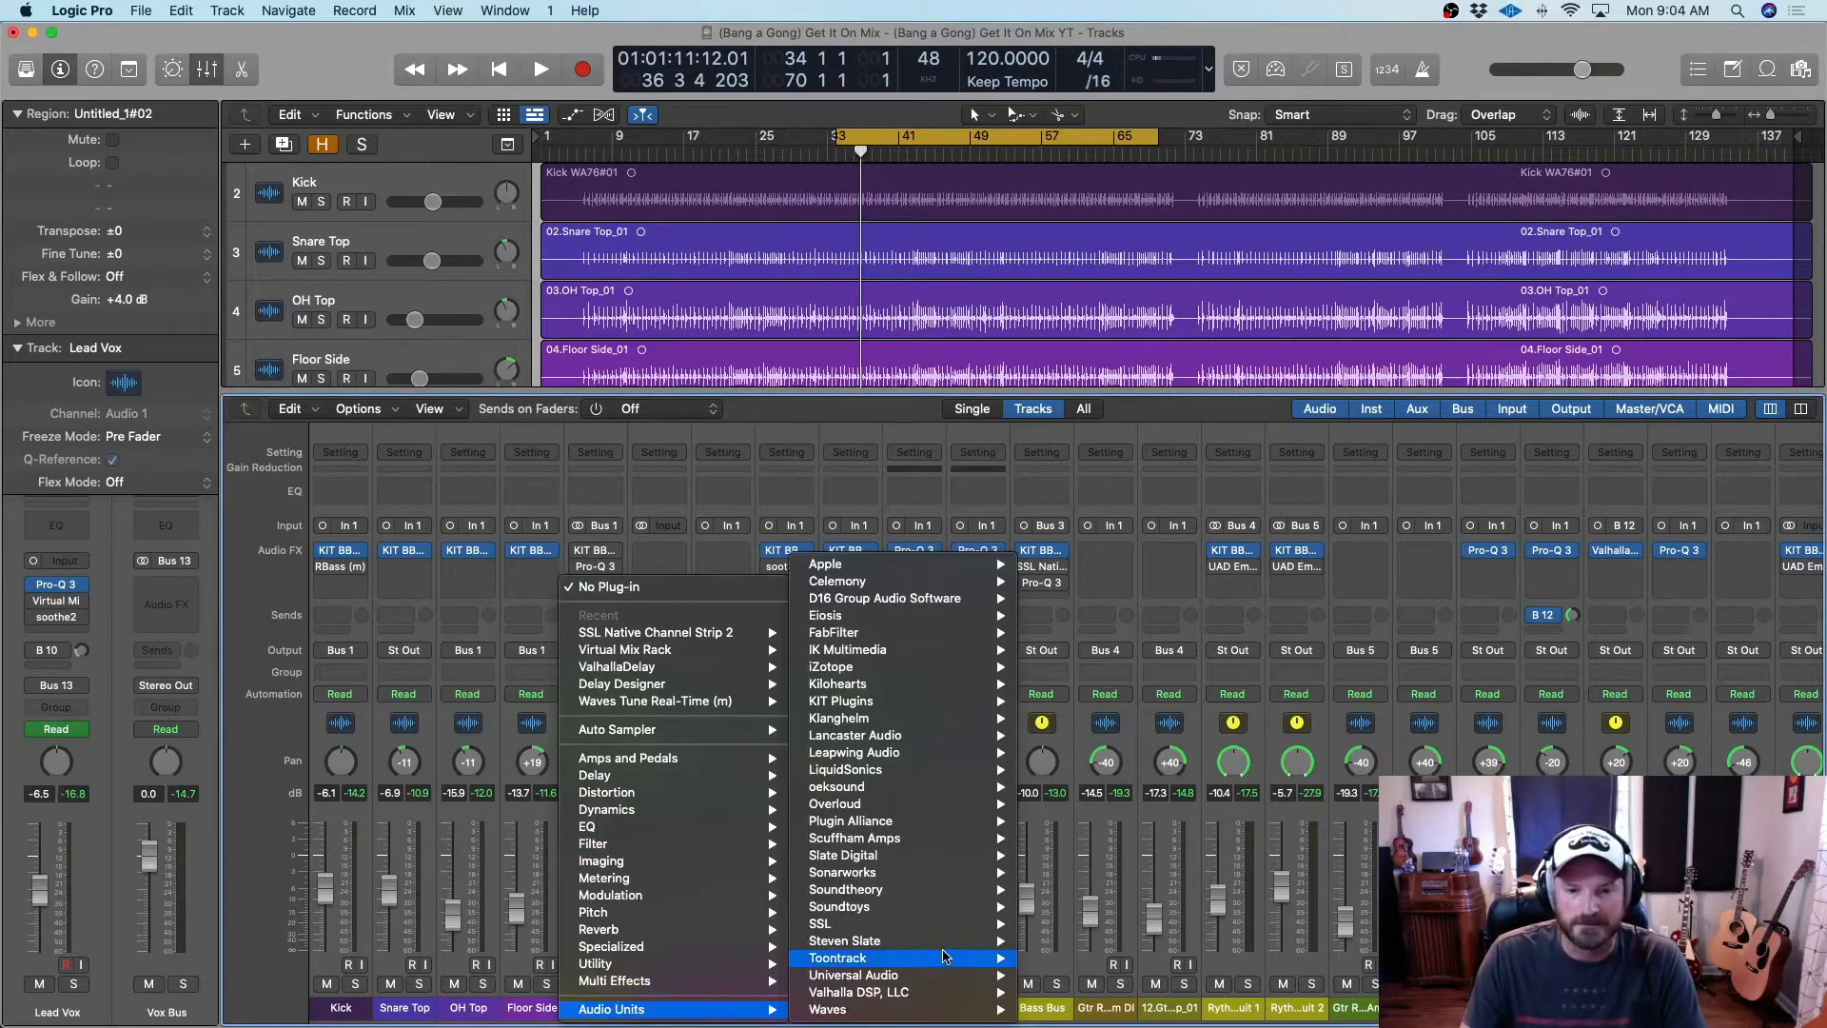
{"action": "mouse_move", "coordinate": [928, 862]}
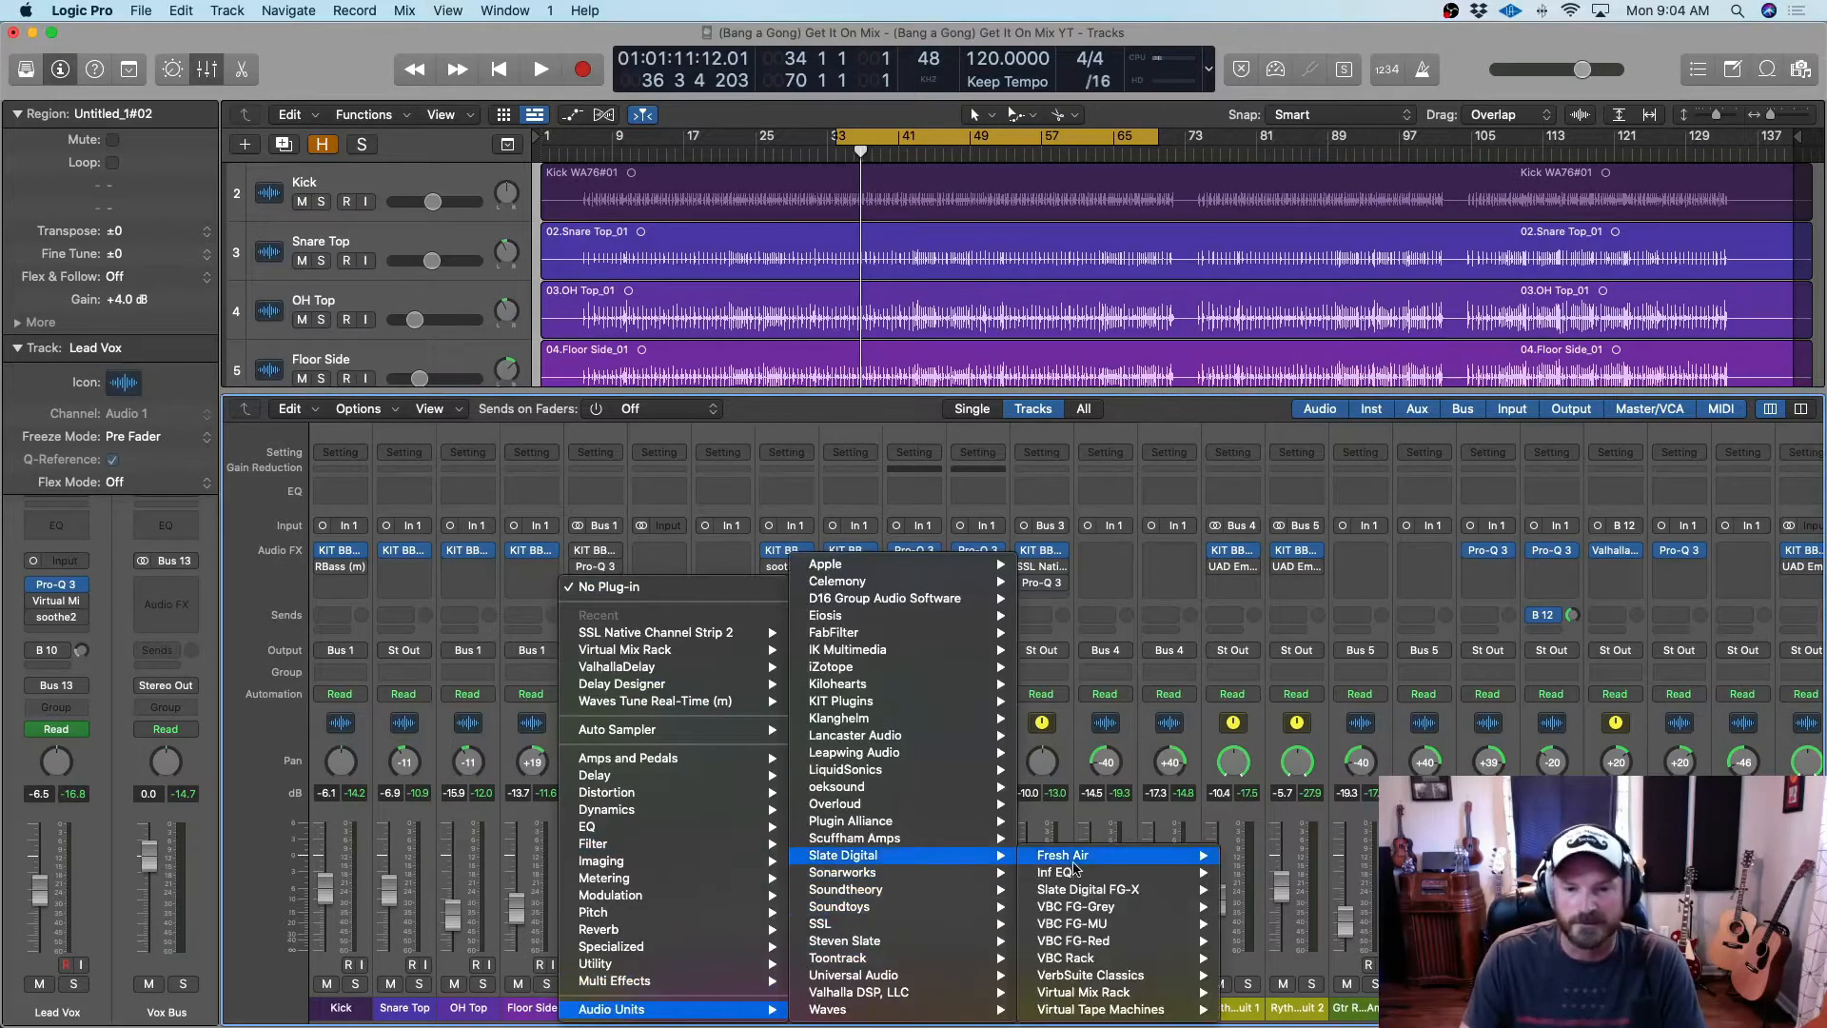
{"action": "mouse_move", "coordinate": [1132, 998]}
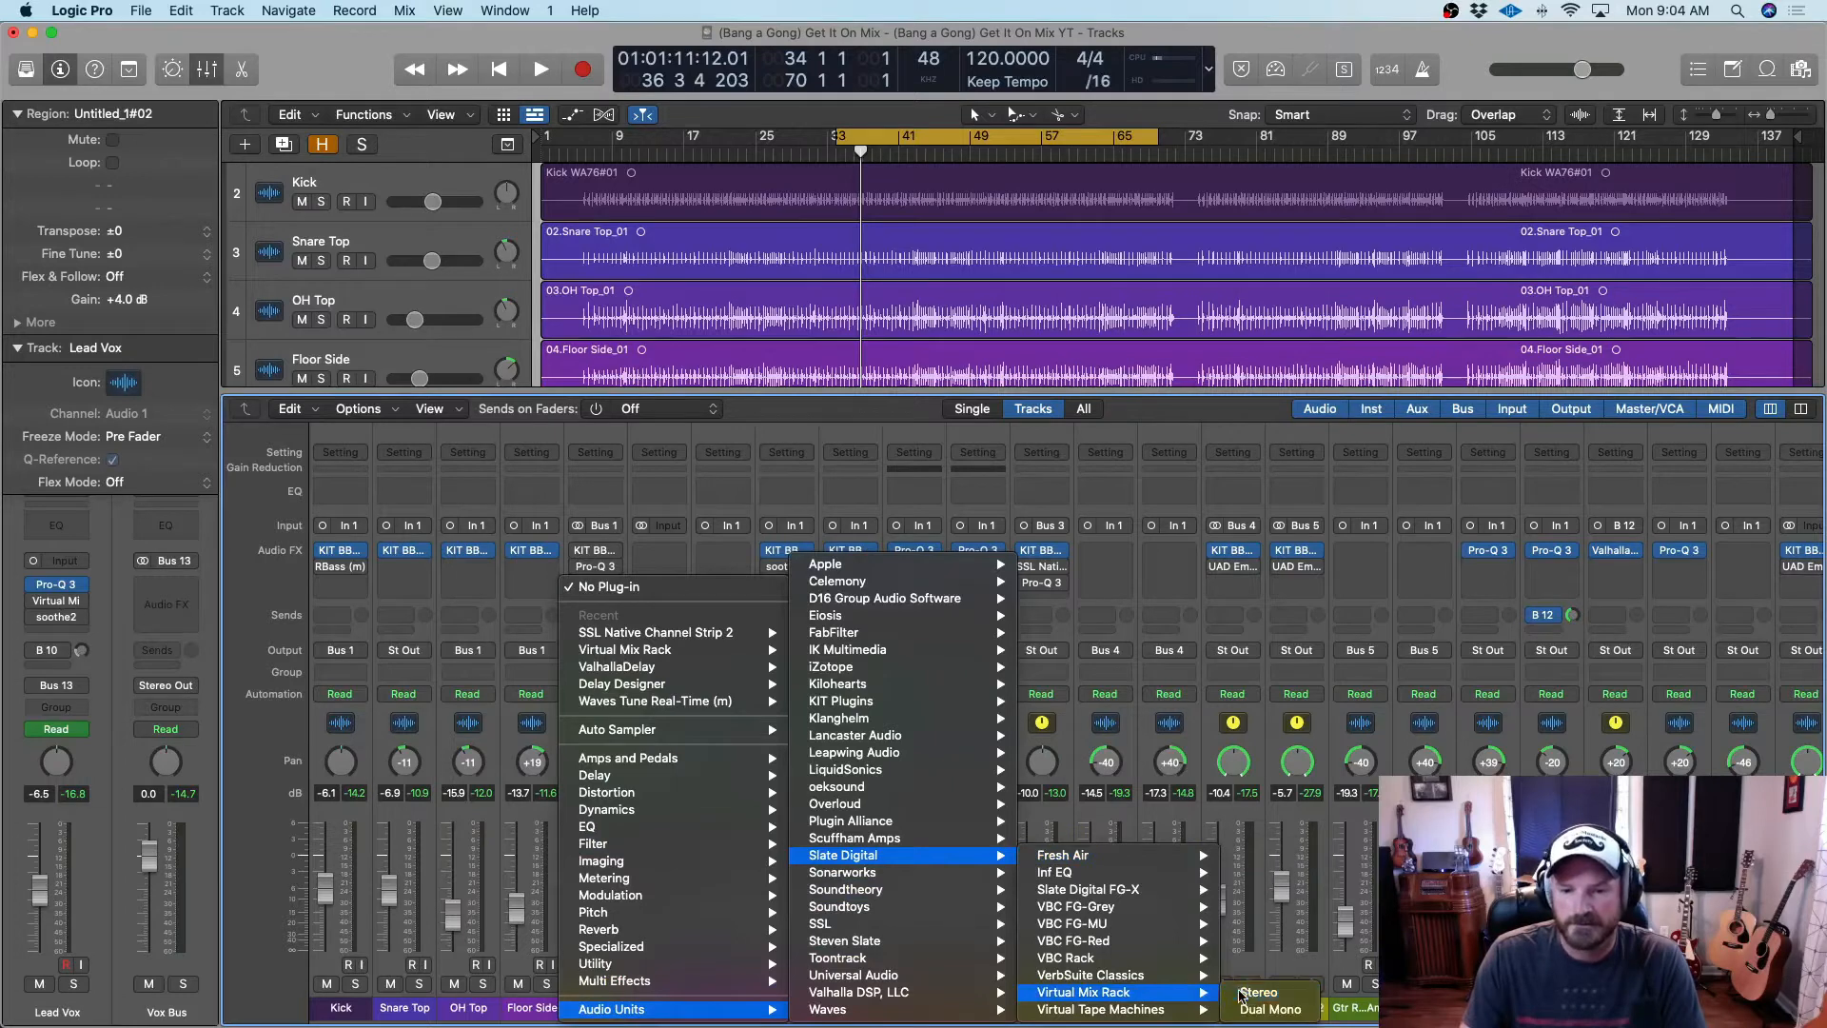
{"action": "left_click", "coordinate": [1240, 992]}
Load the Custom Opto module into slot F of the Drum Bus's Virtual Mix Rack and close the plug-in window
{"action": "left_click_drag", "start_coordinate": [649, 809], "coordinate": [857, 761]}
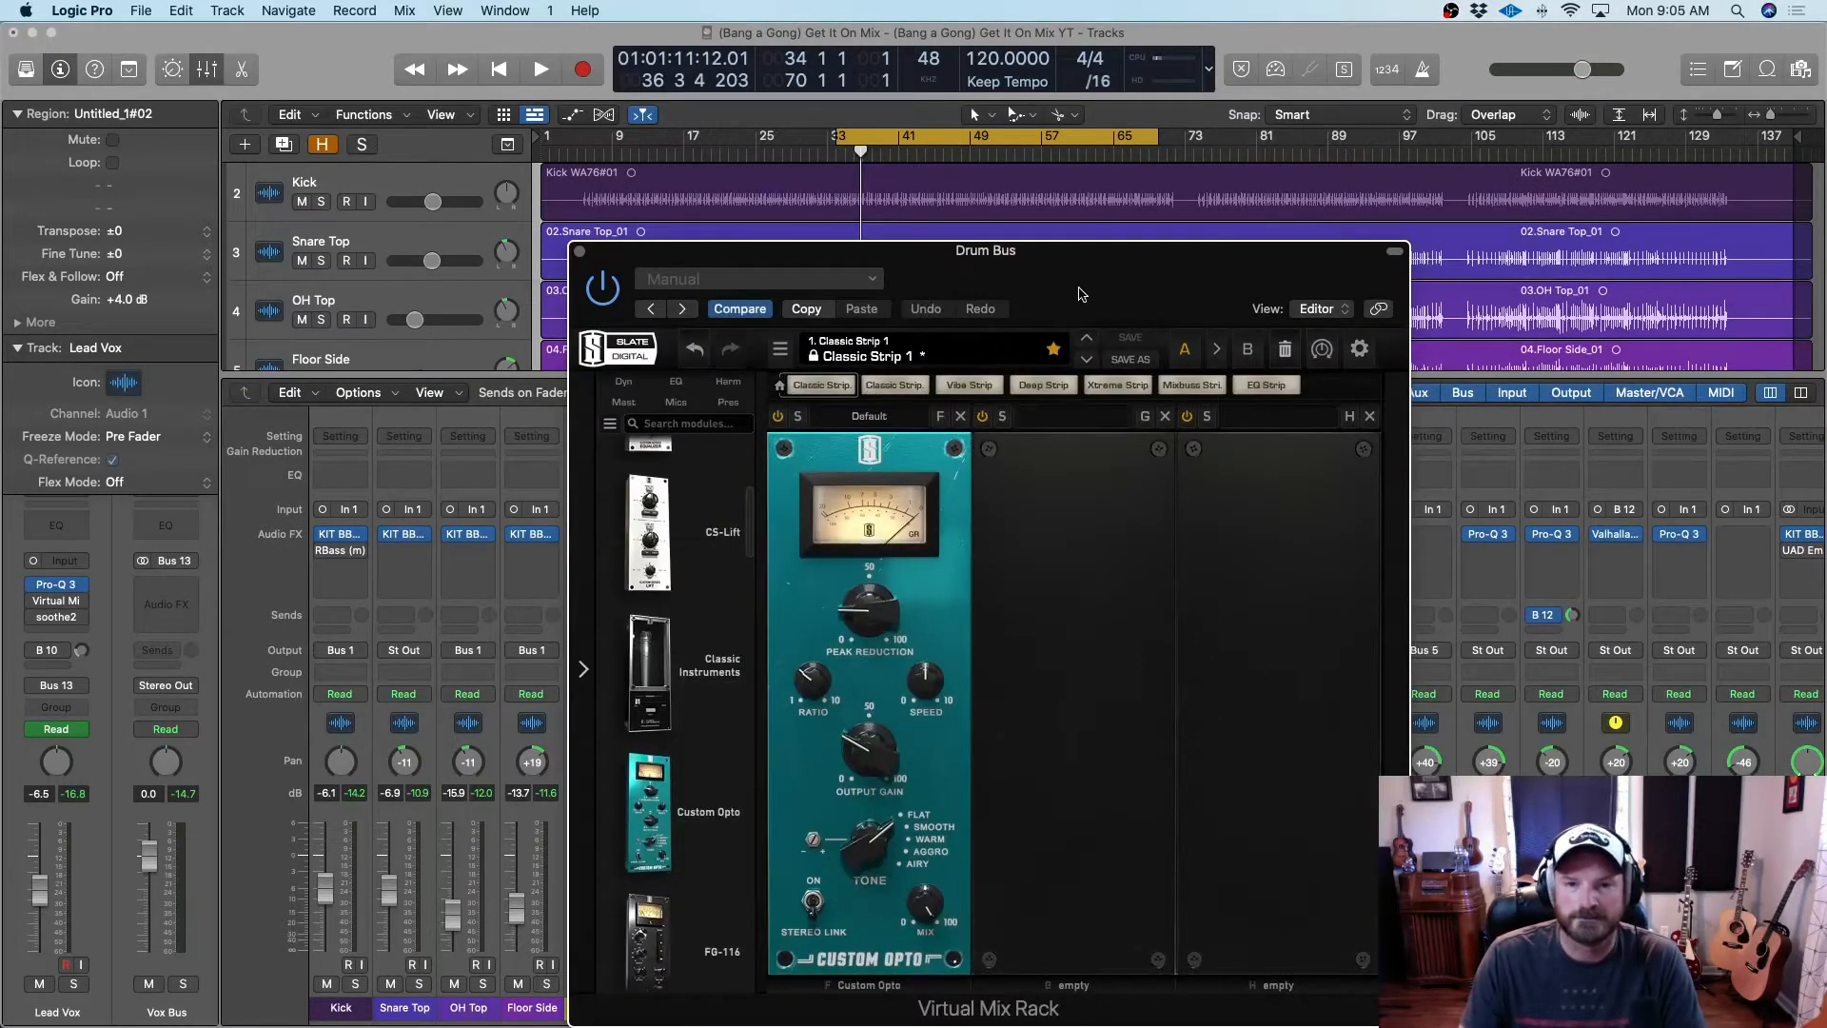
{"action": "left_click_drag", "start_coordinate": [1079, 293], "coordinate": [1114, 250]}
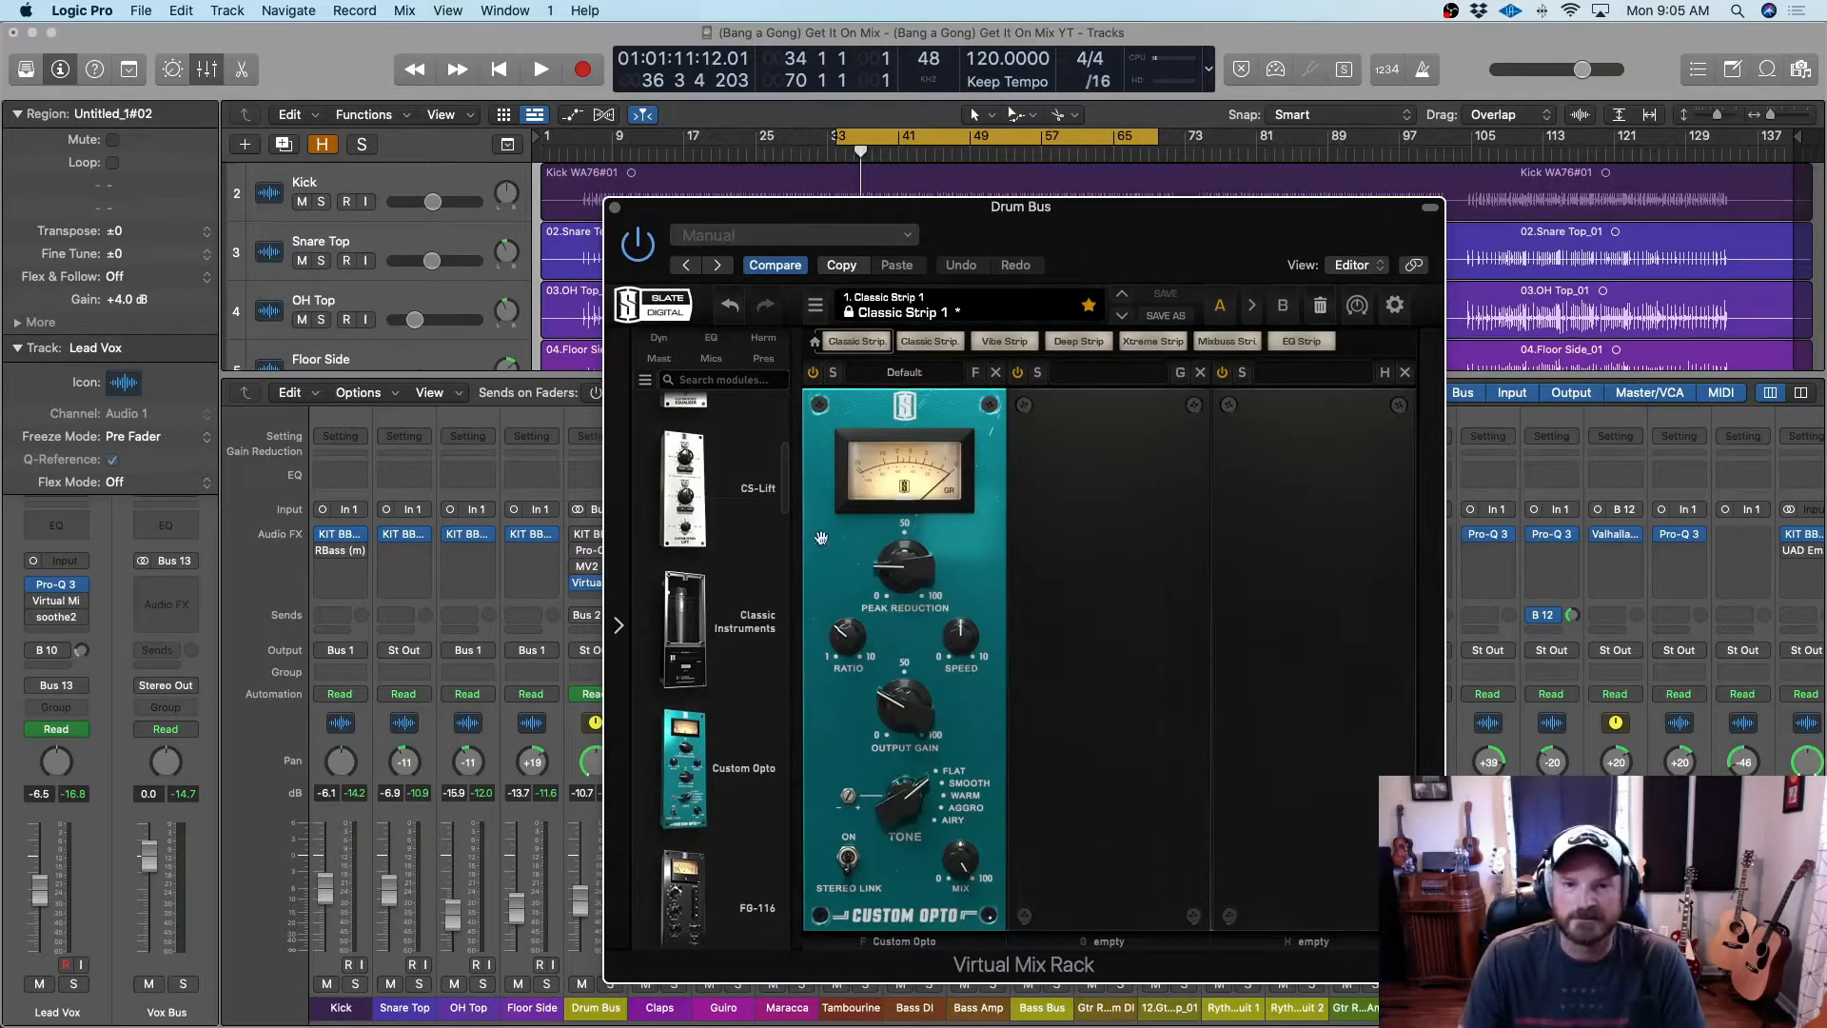
{"action": "left_click", "coordinate": [614, 208]}
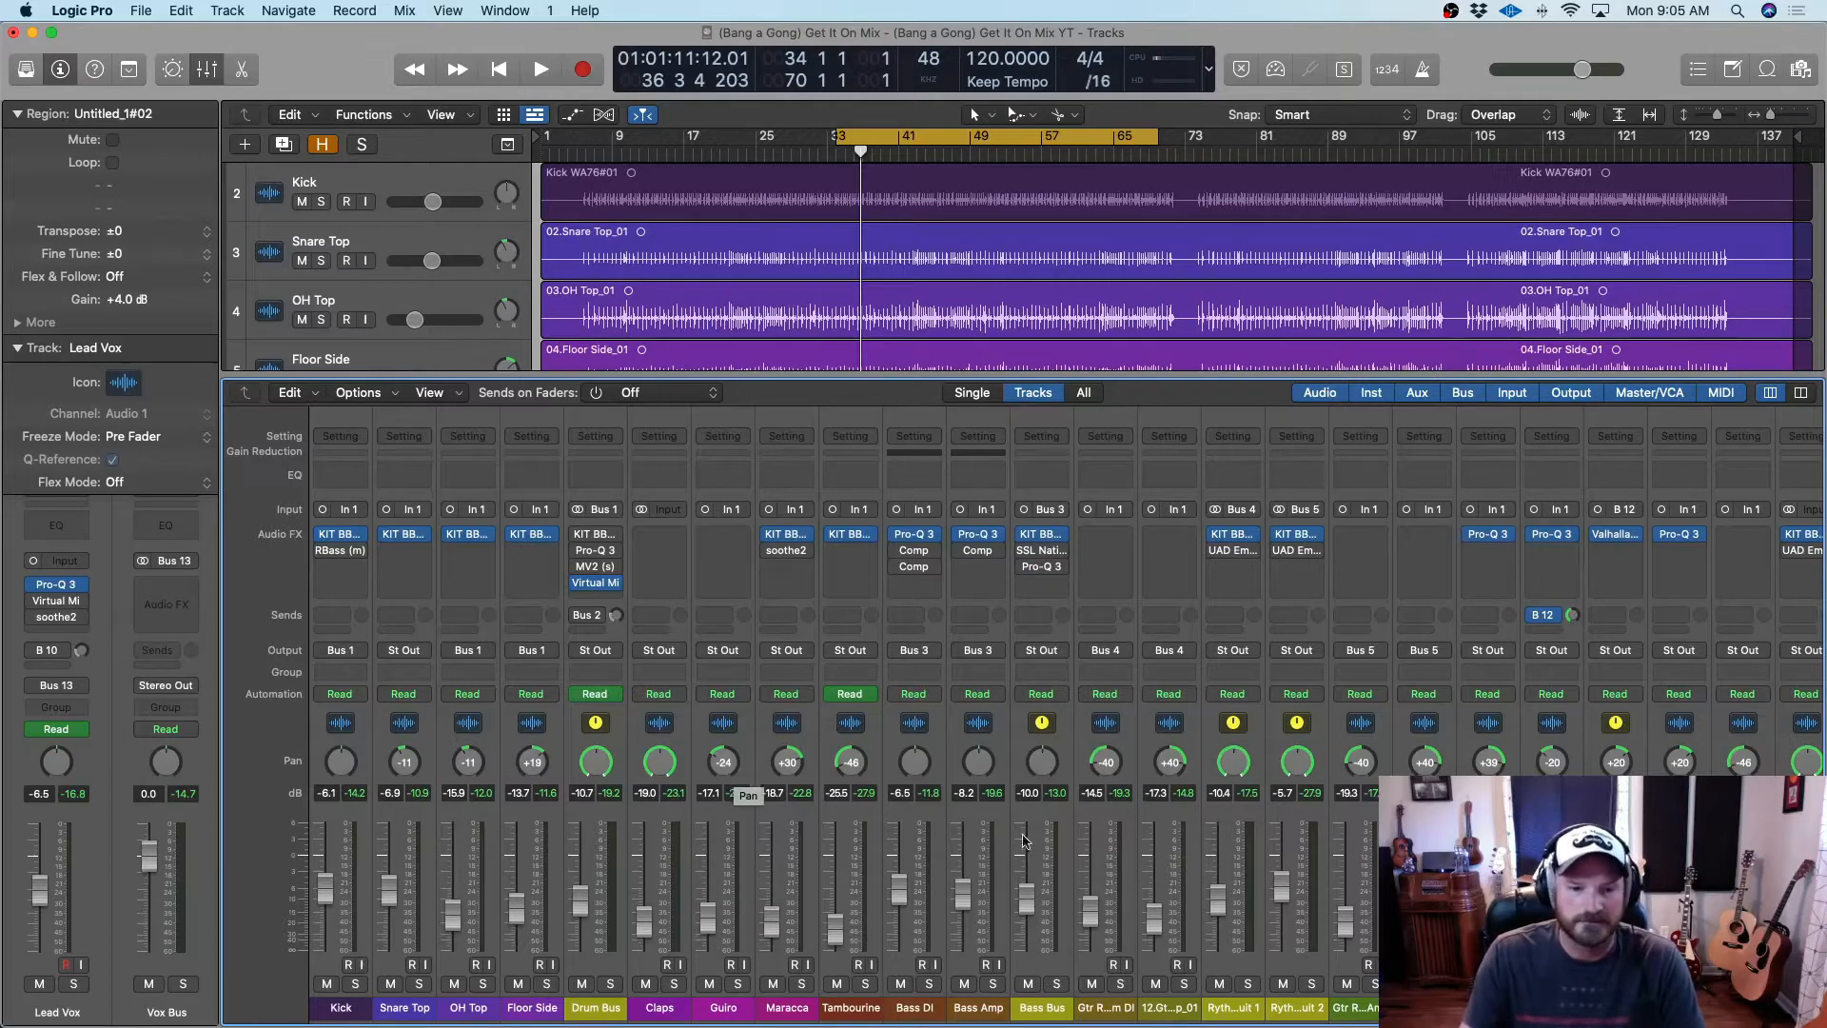
Look over the mixer's channel inserts and reopen the Virtual Mix Rack on the Drum Bus
{"action": "scroll", "coordinate": [1208, 841], "scroll_direction": "right", "scroll_amount": 2}
{"action": "scroll", "coordinate": [1208, 841], "scroll_direction": "left", "scroll_amount": 2}
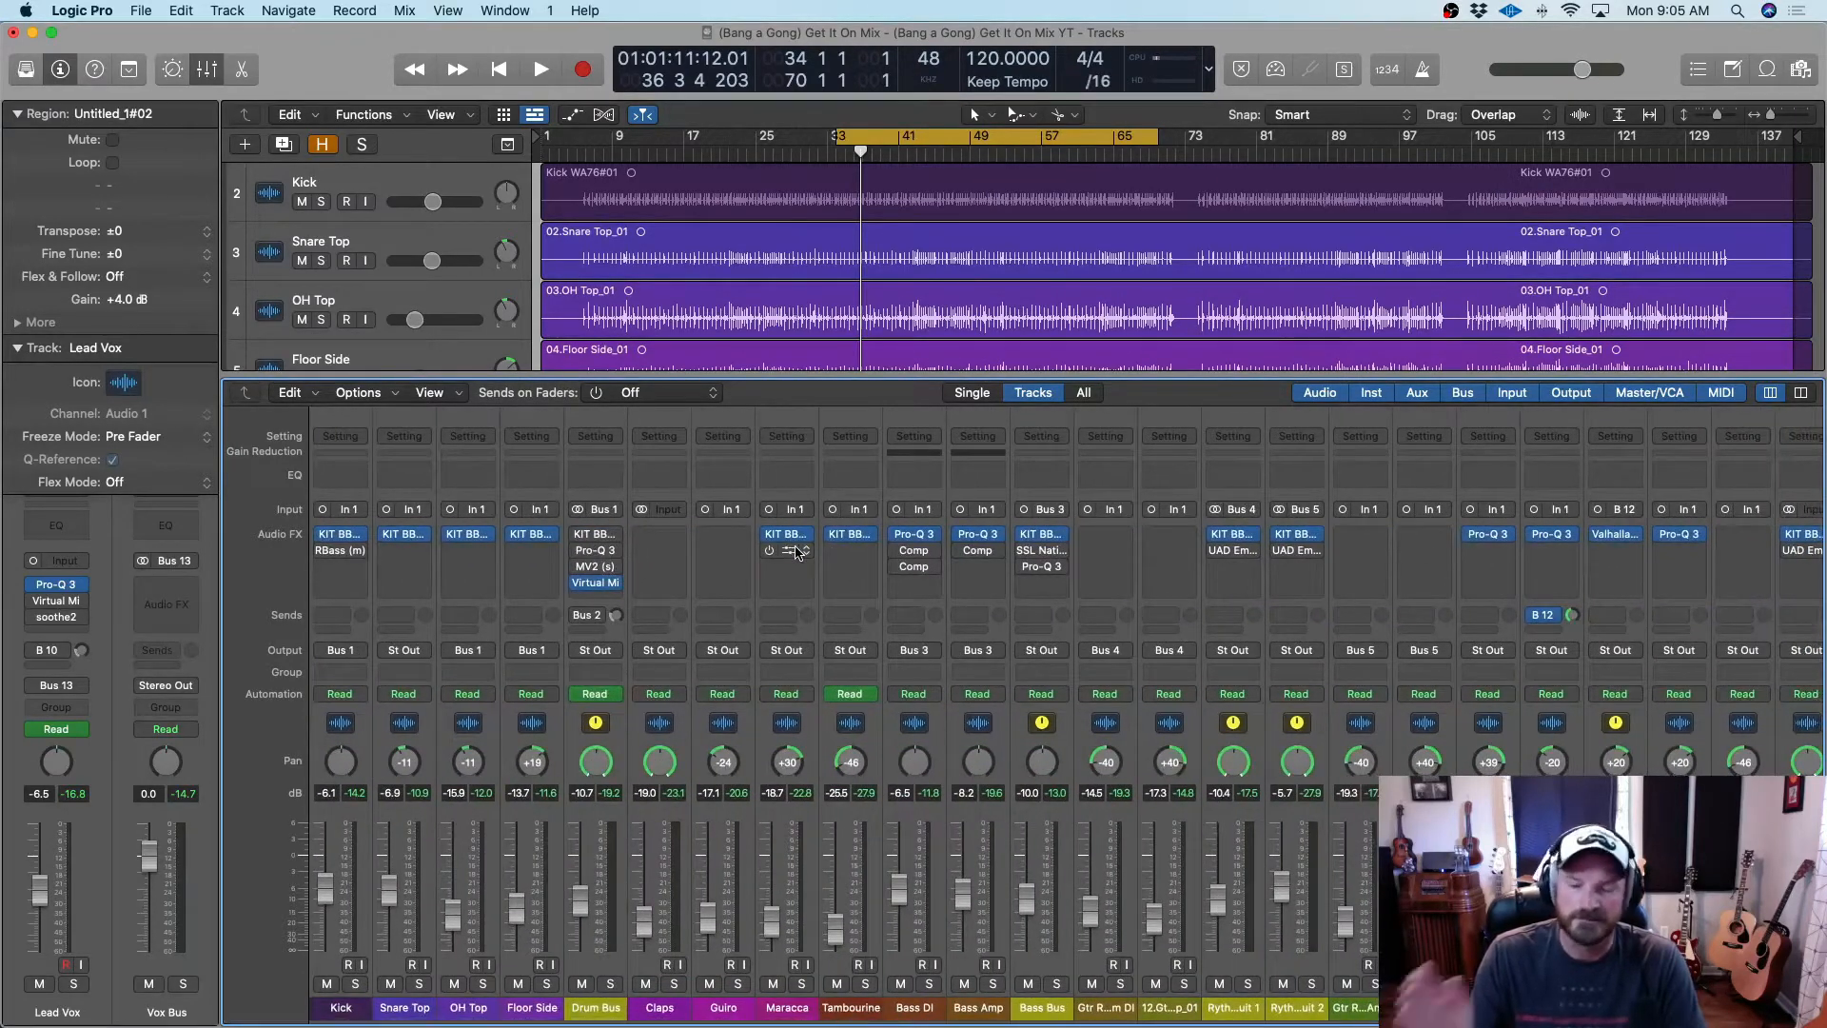
{"action": "scroll", "coordinate": [996, 542], "scroll_direction": "right", "scroll_amount": 20}
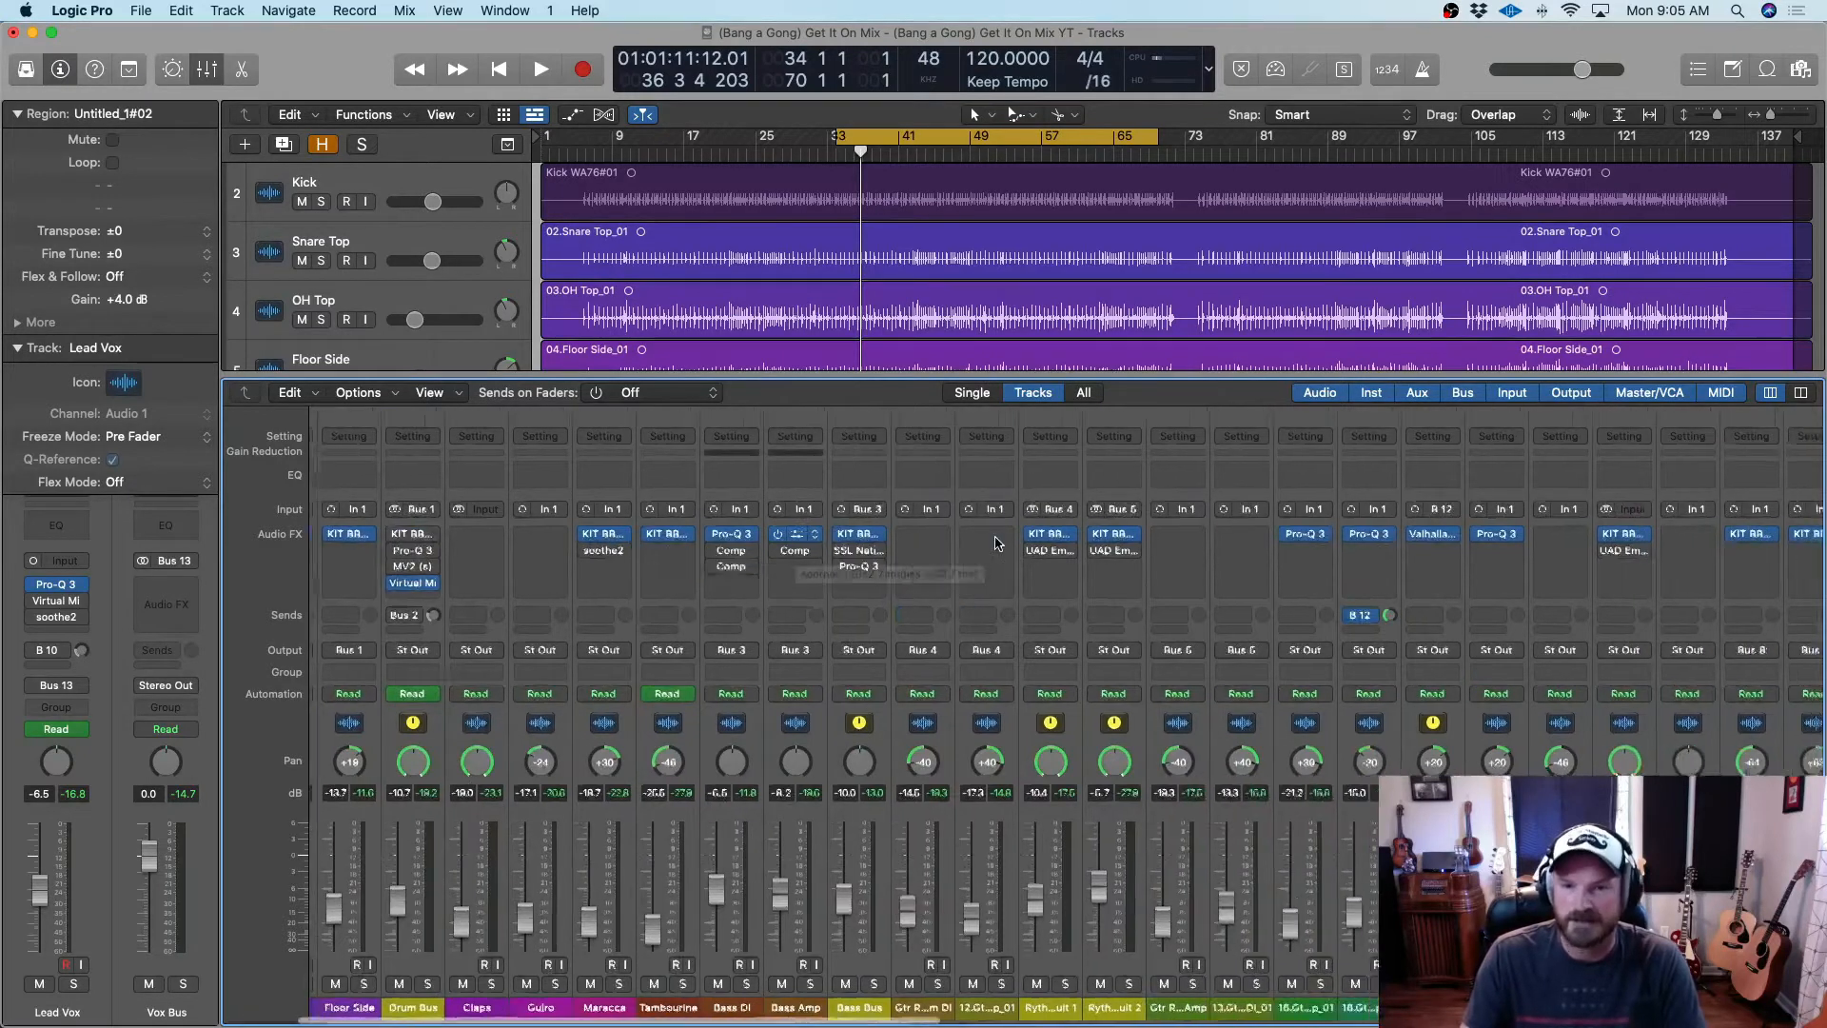
{"action": "scroll", "coordinate": [997, 542], "scroll_direction": "left", "scroll_amount": 20}
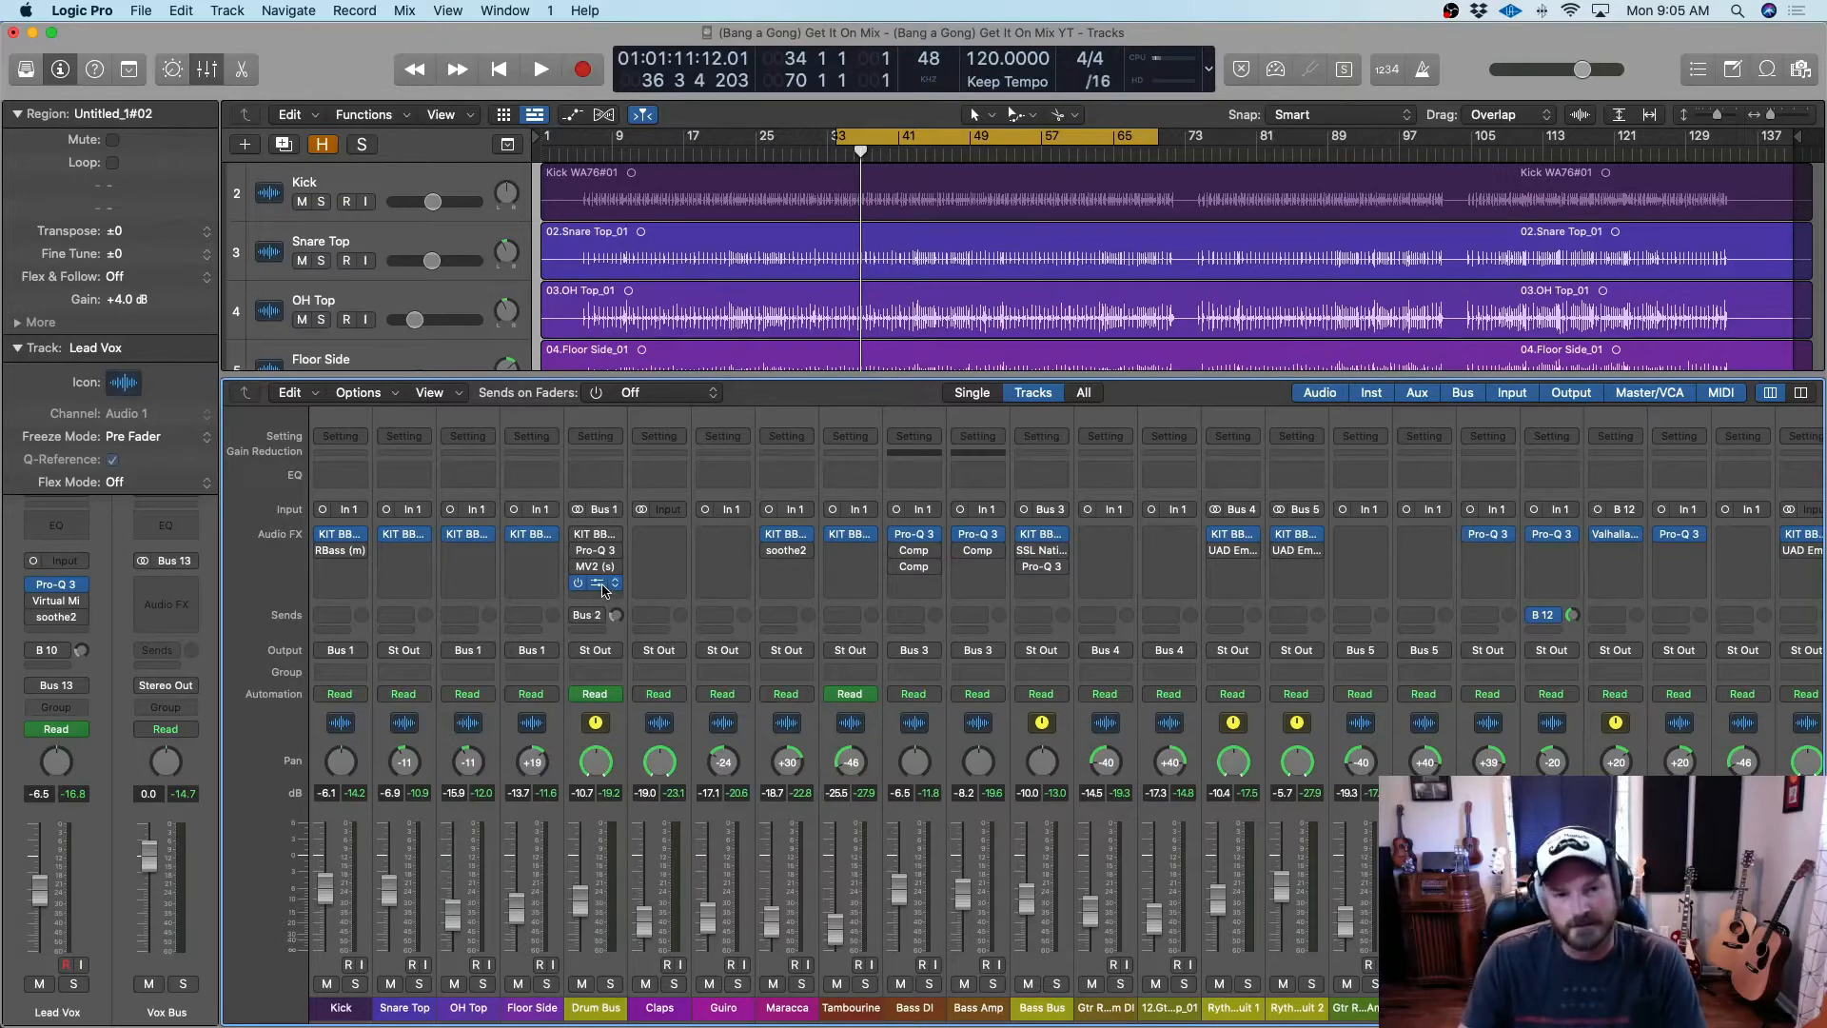
{"action": "left_click", "coordinate": [602, 588]}
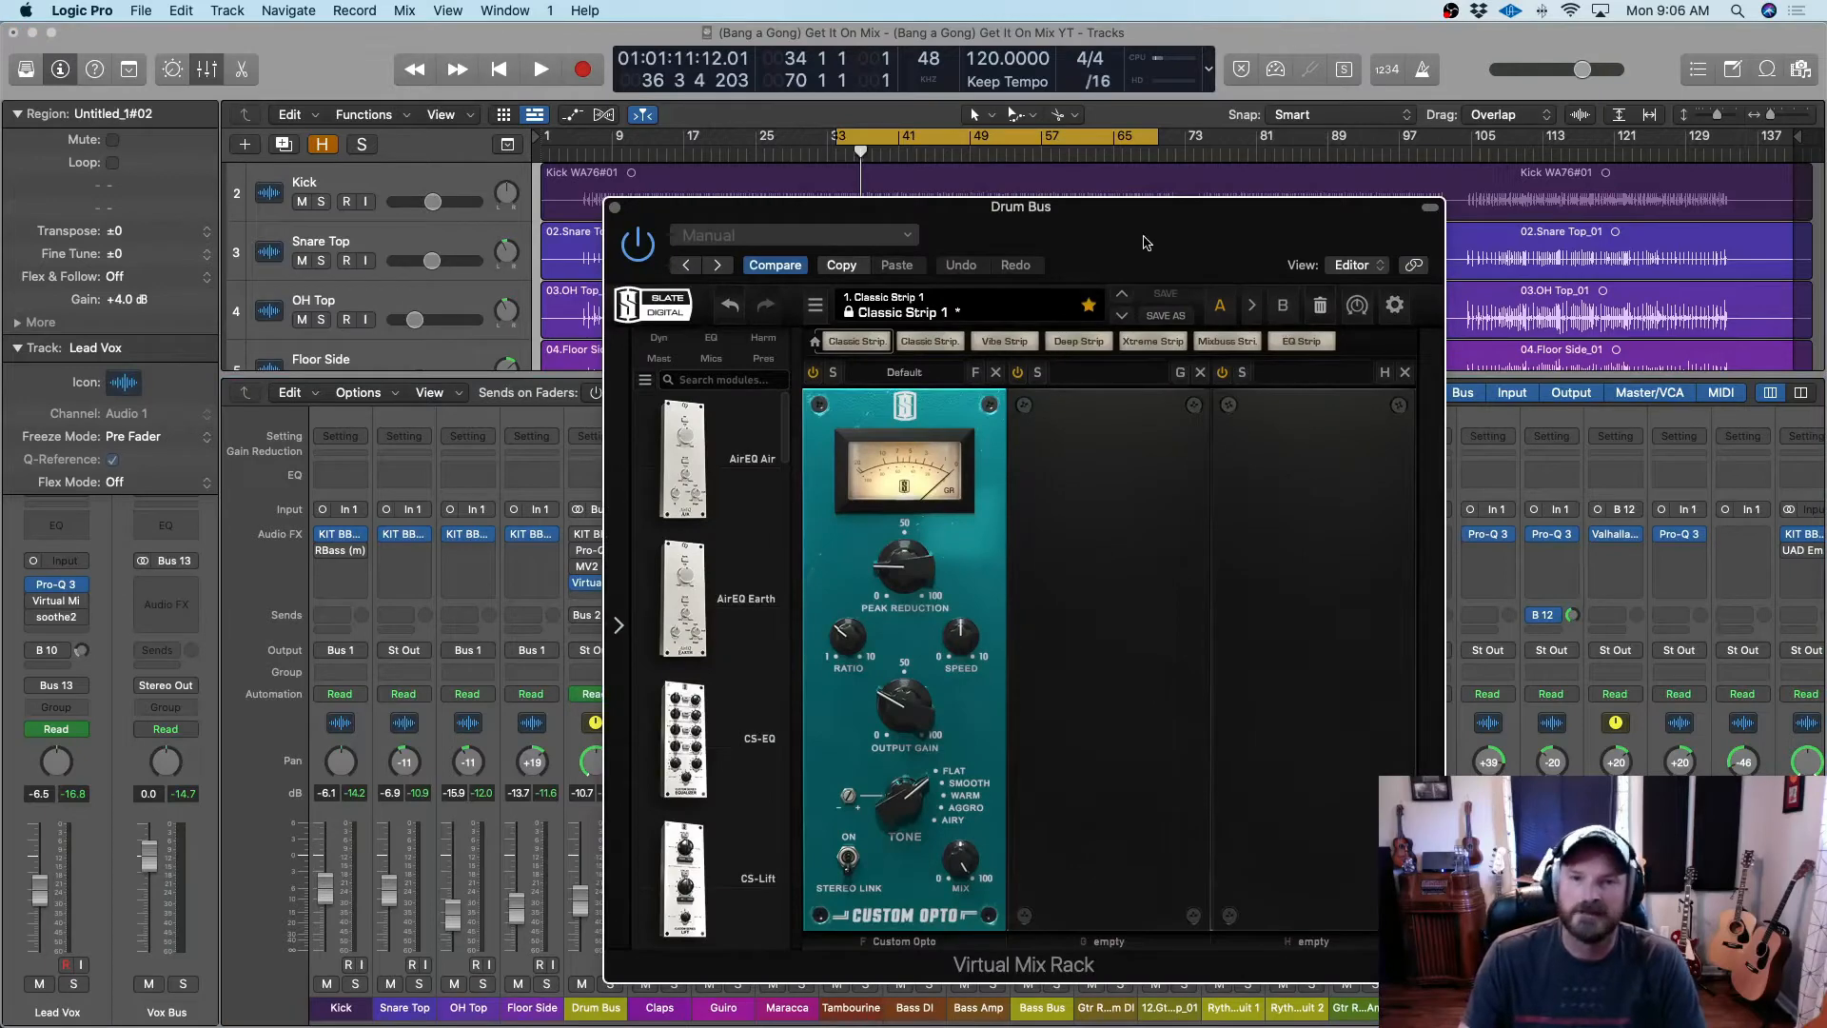
{"action": "left_click_drag", "start_coordinate": [1146, 242], "coordinate": [1162, 248]}
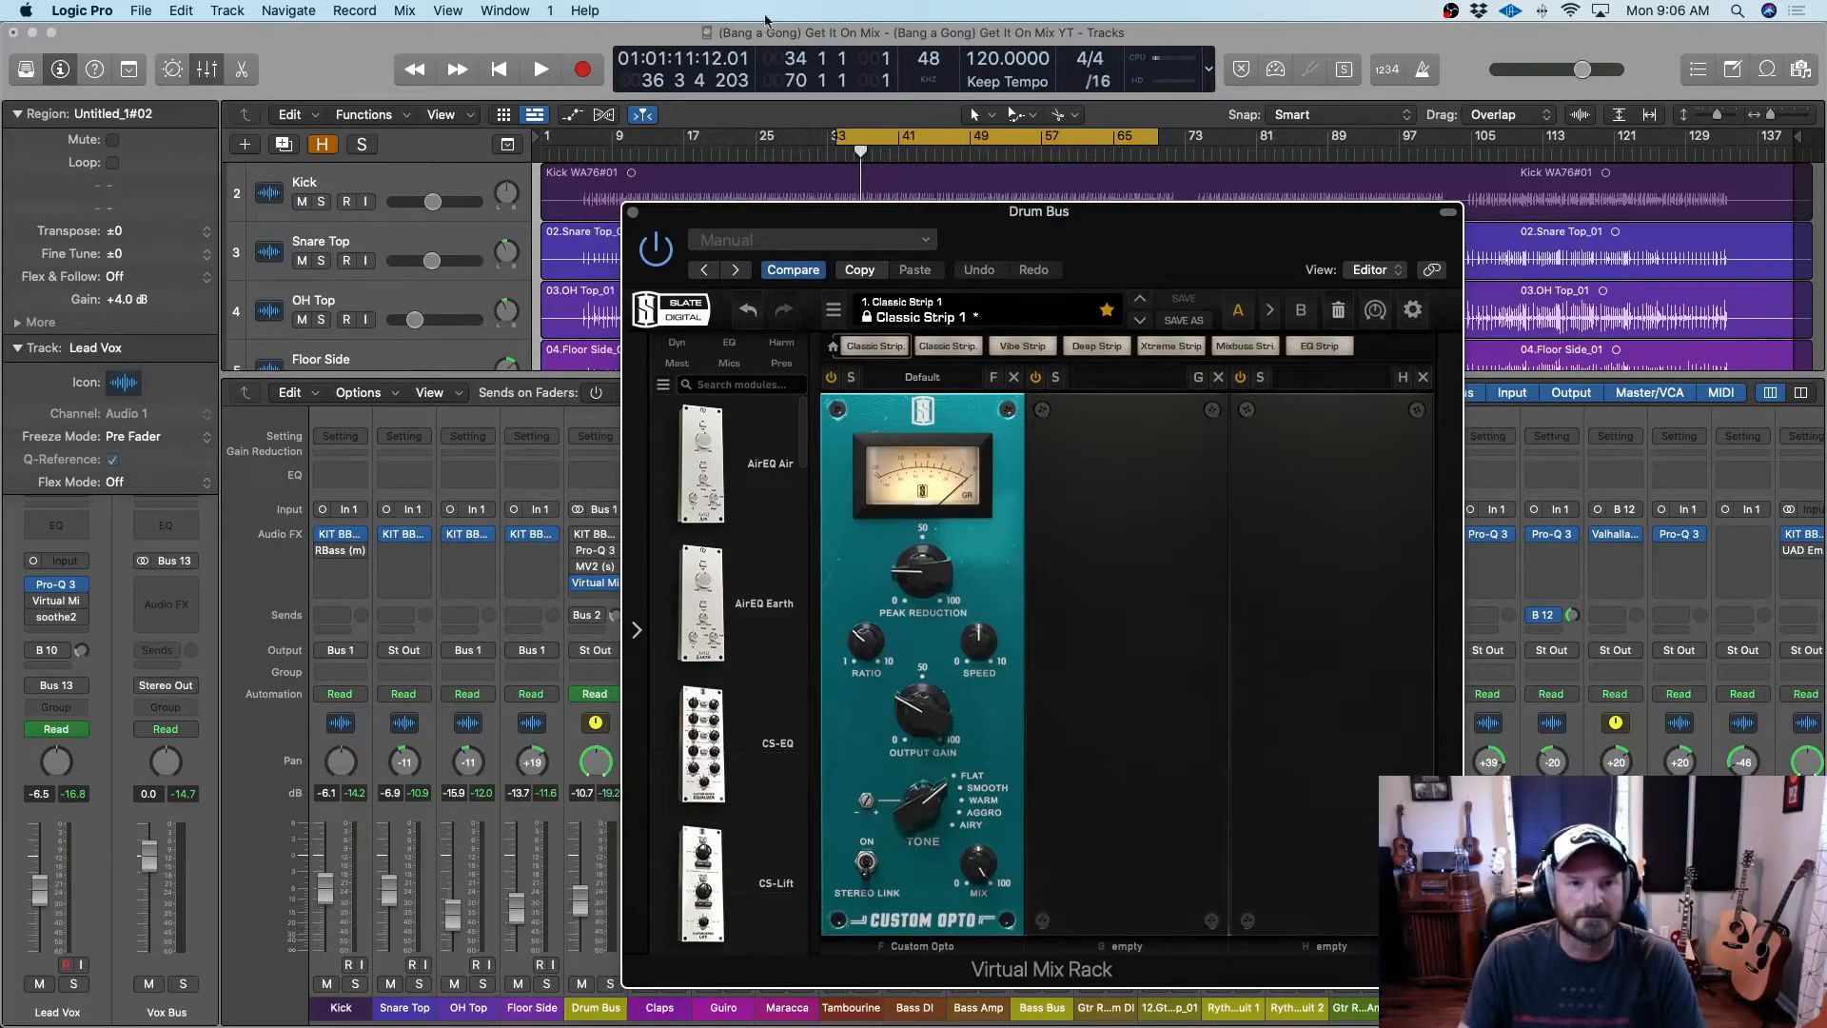
Select and solo the Drum Bus track, and play a short passage of the drums
{"action": "scroll", "coordinate": [433, 261], "scroll_direction": "down", "scroll_amount": 10}
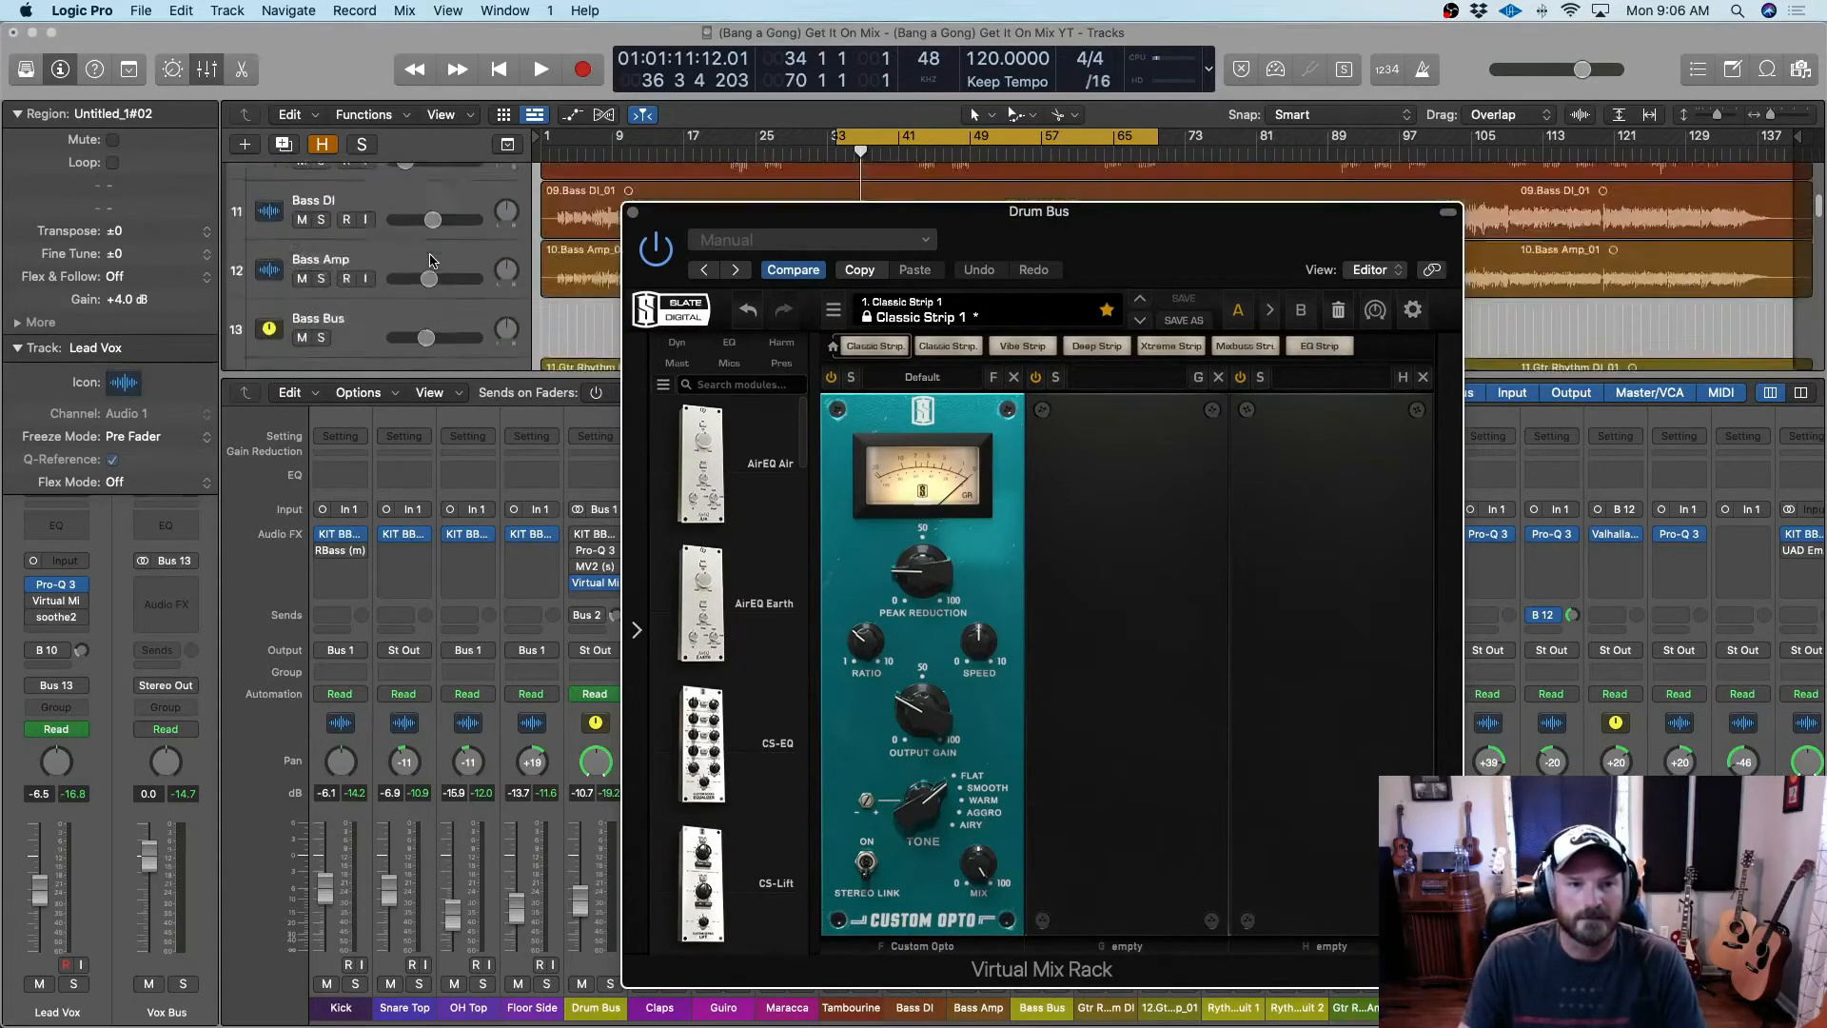
{"action": "scroll", "coordinate": [433, 261], "scroll_direction": "up", "scroll_amount": 8}
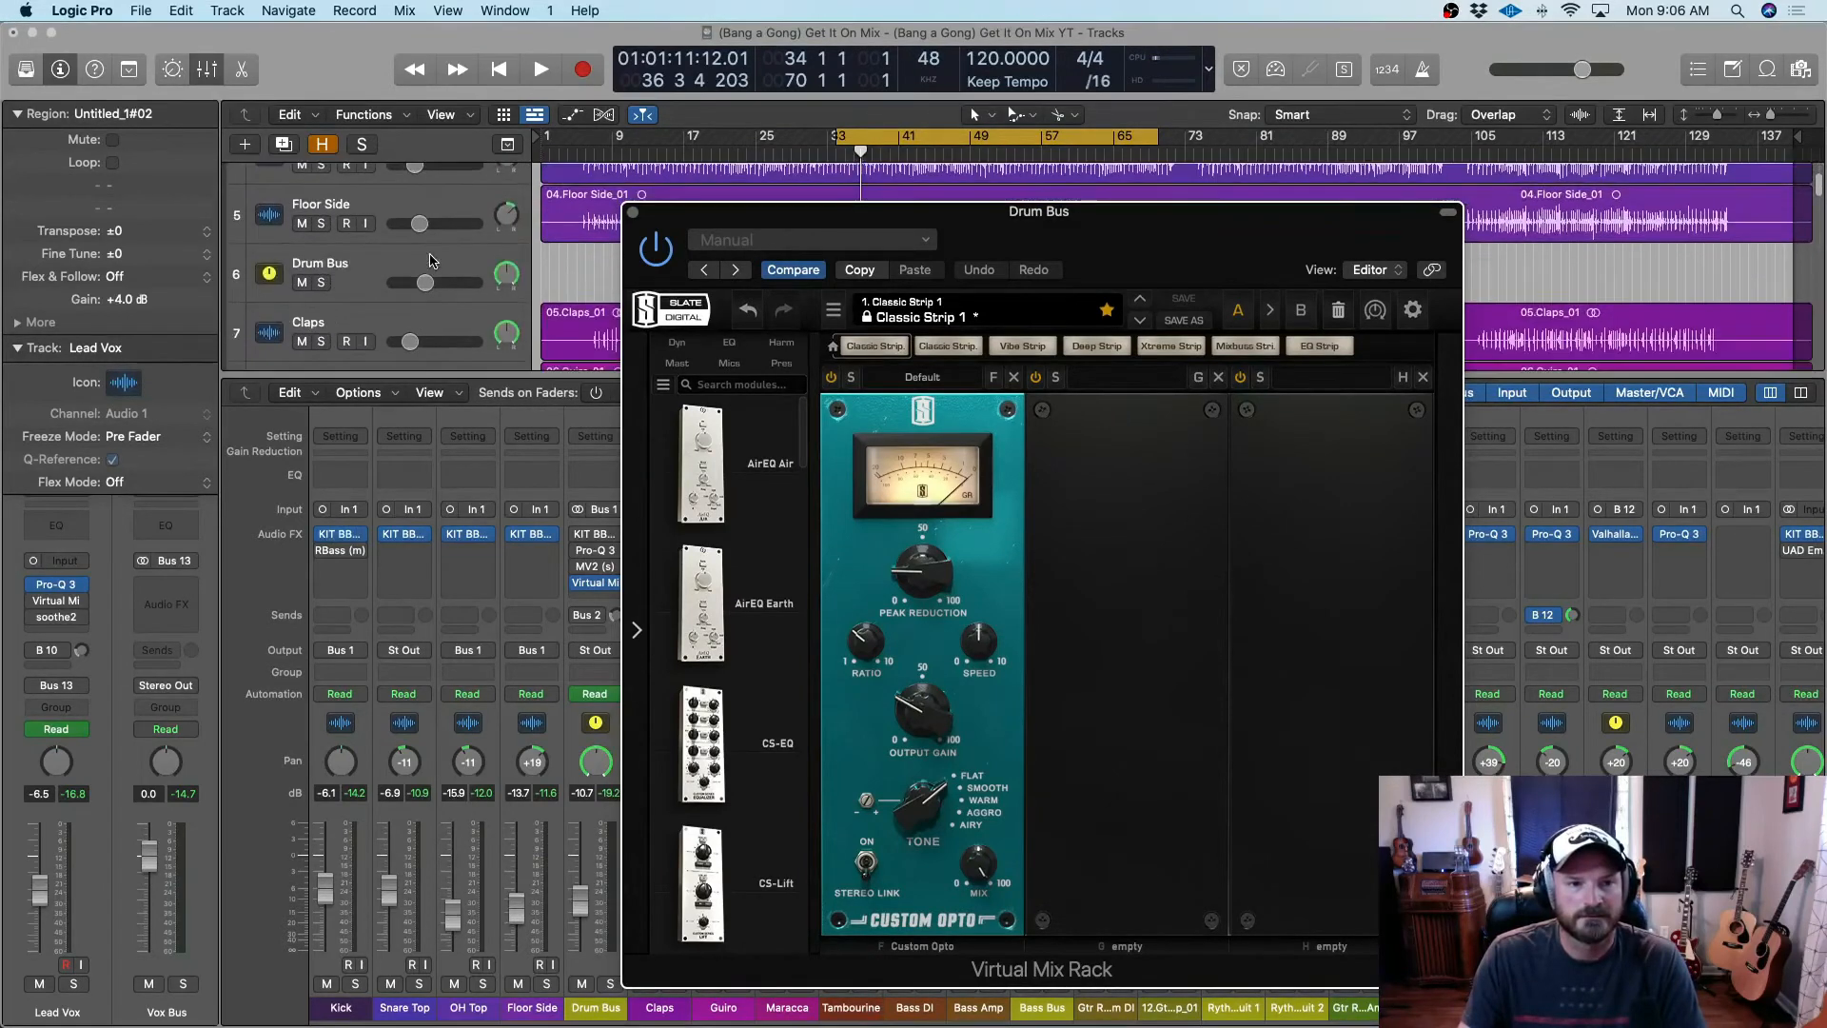
{"action": "left_click", "coordinate": [369, 257]}
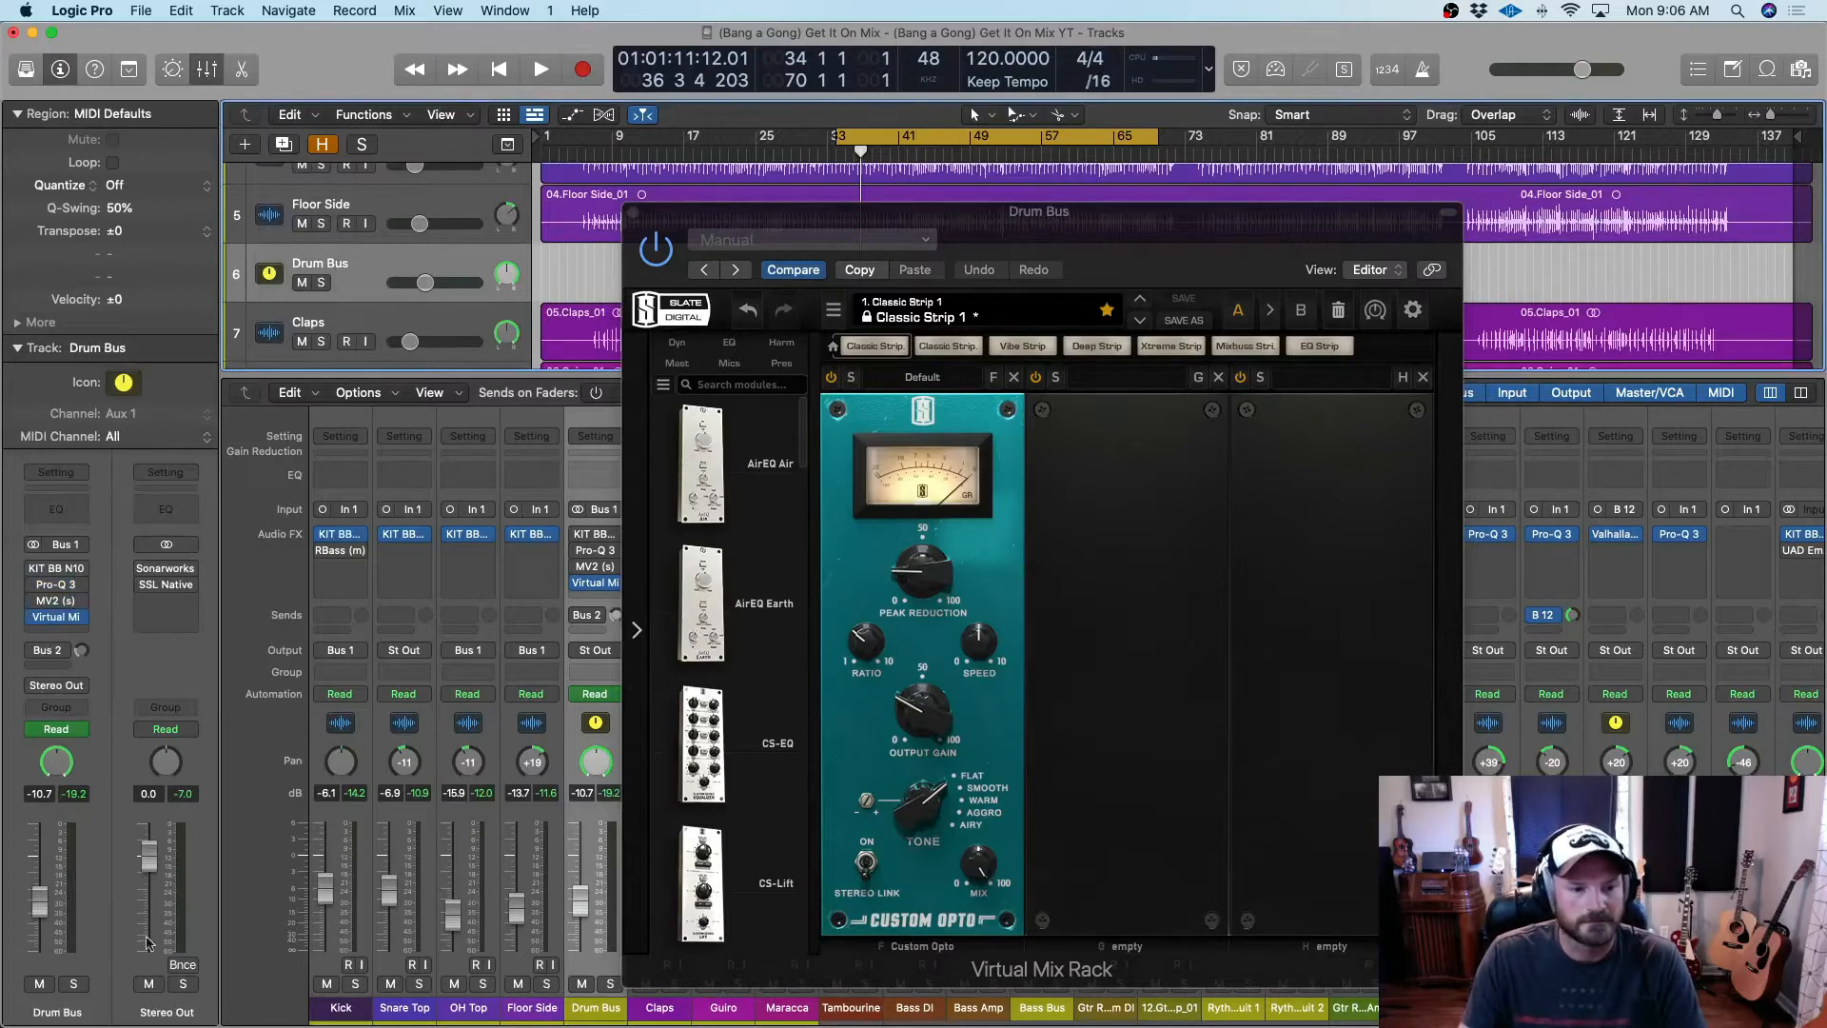
{"action": "left_click", "coordinate": [76, 982]}
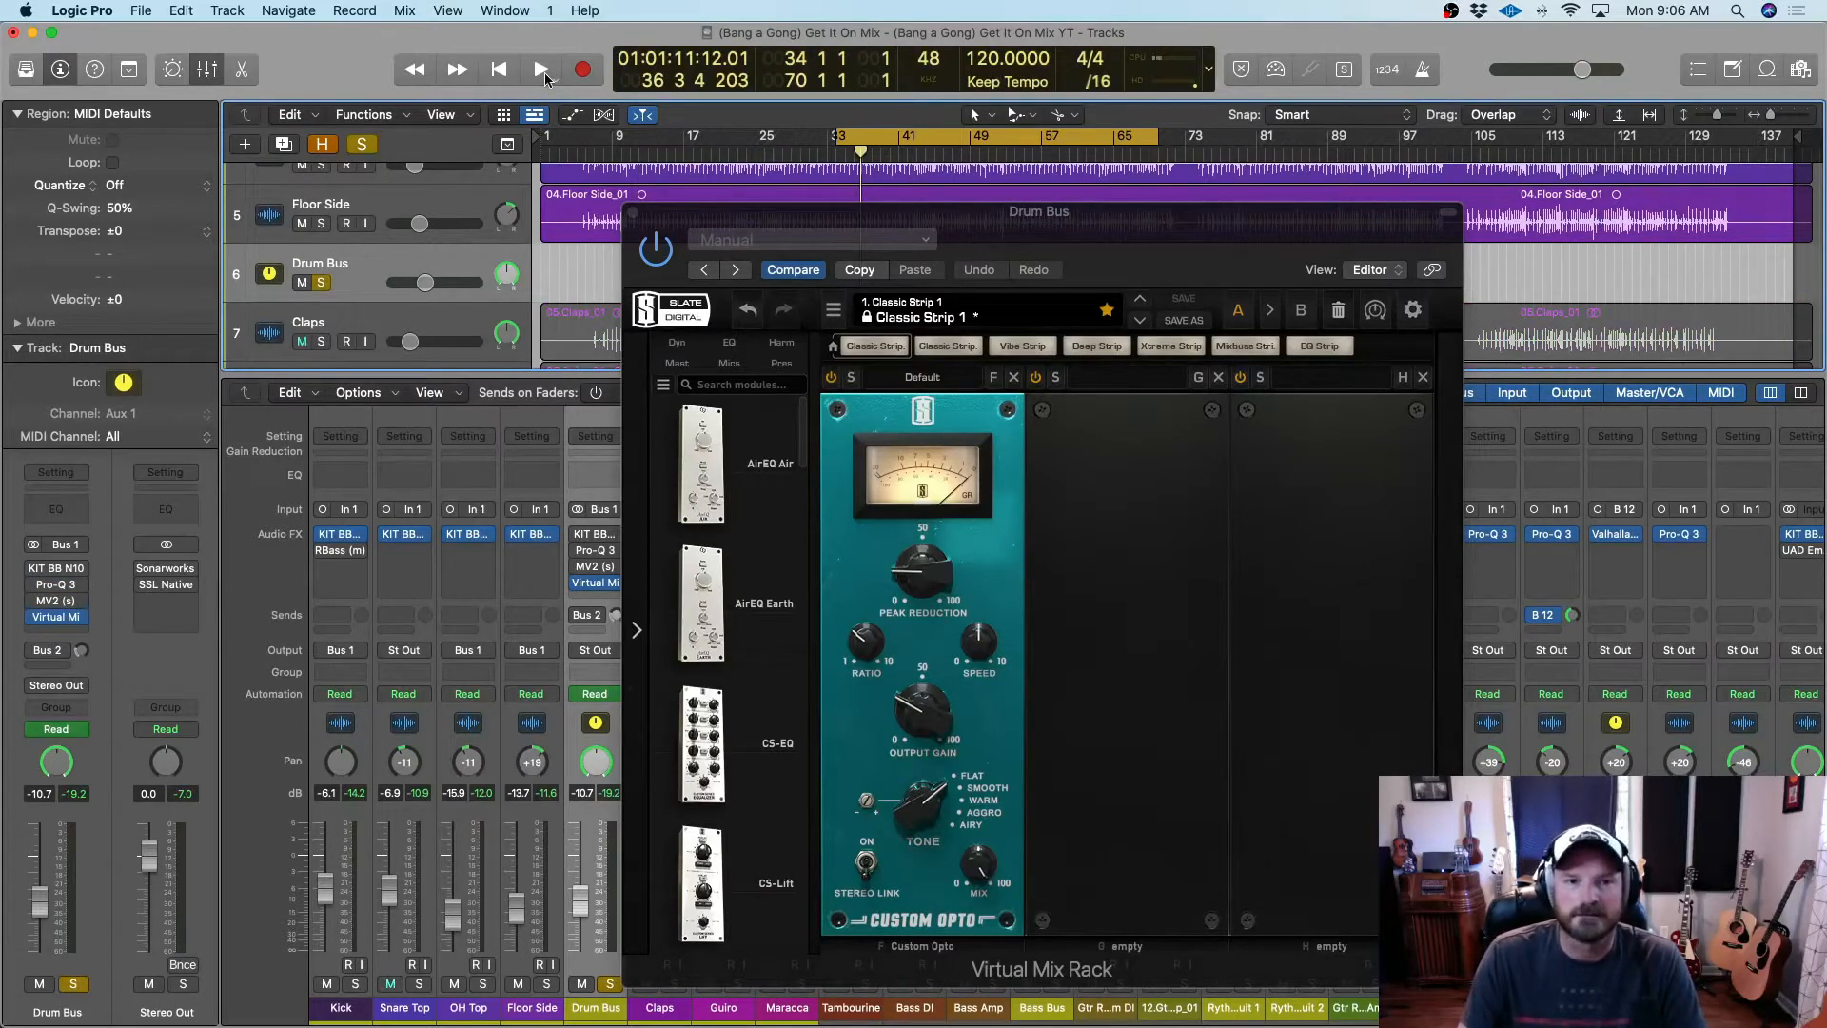
{"action": "left_click", "coordinate": [542, 71]}
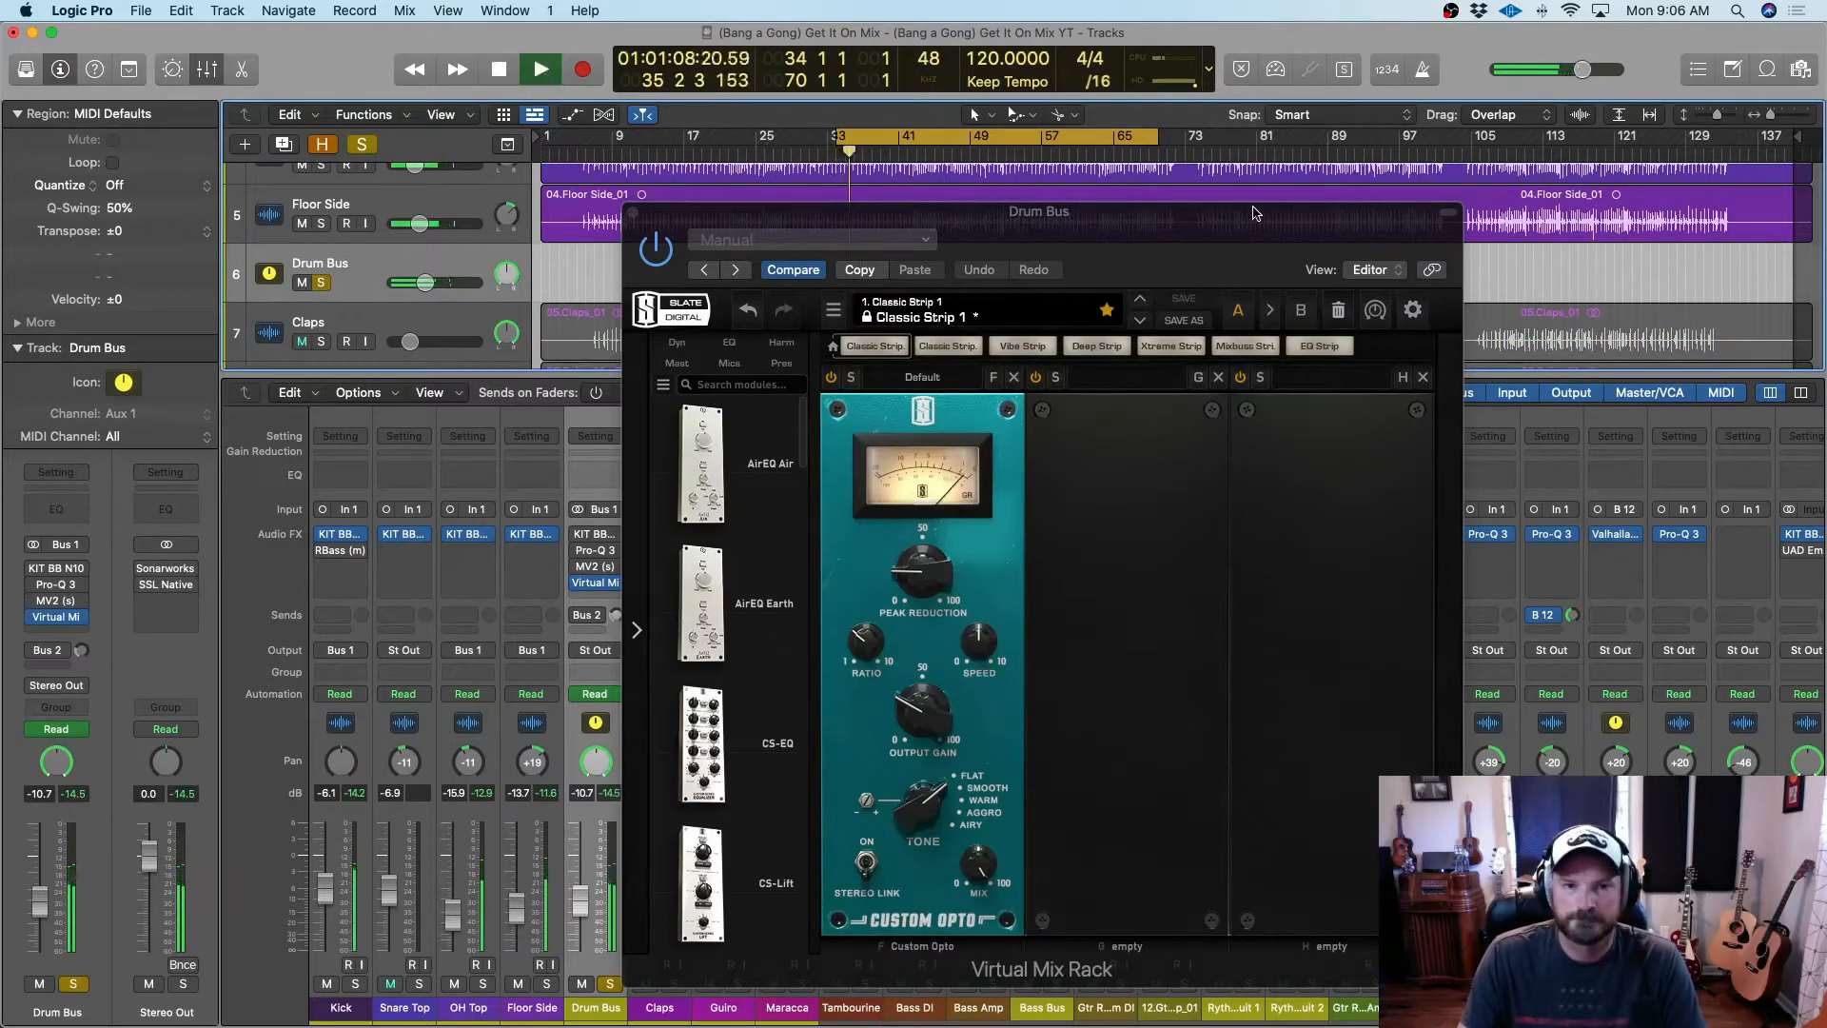
{"action": "left_click", "coordinate": [501, 70]}
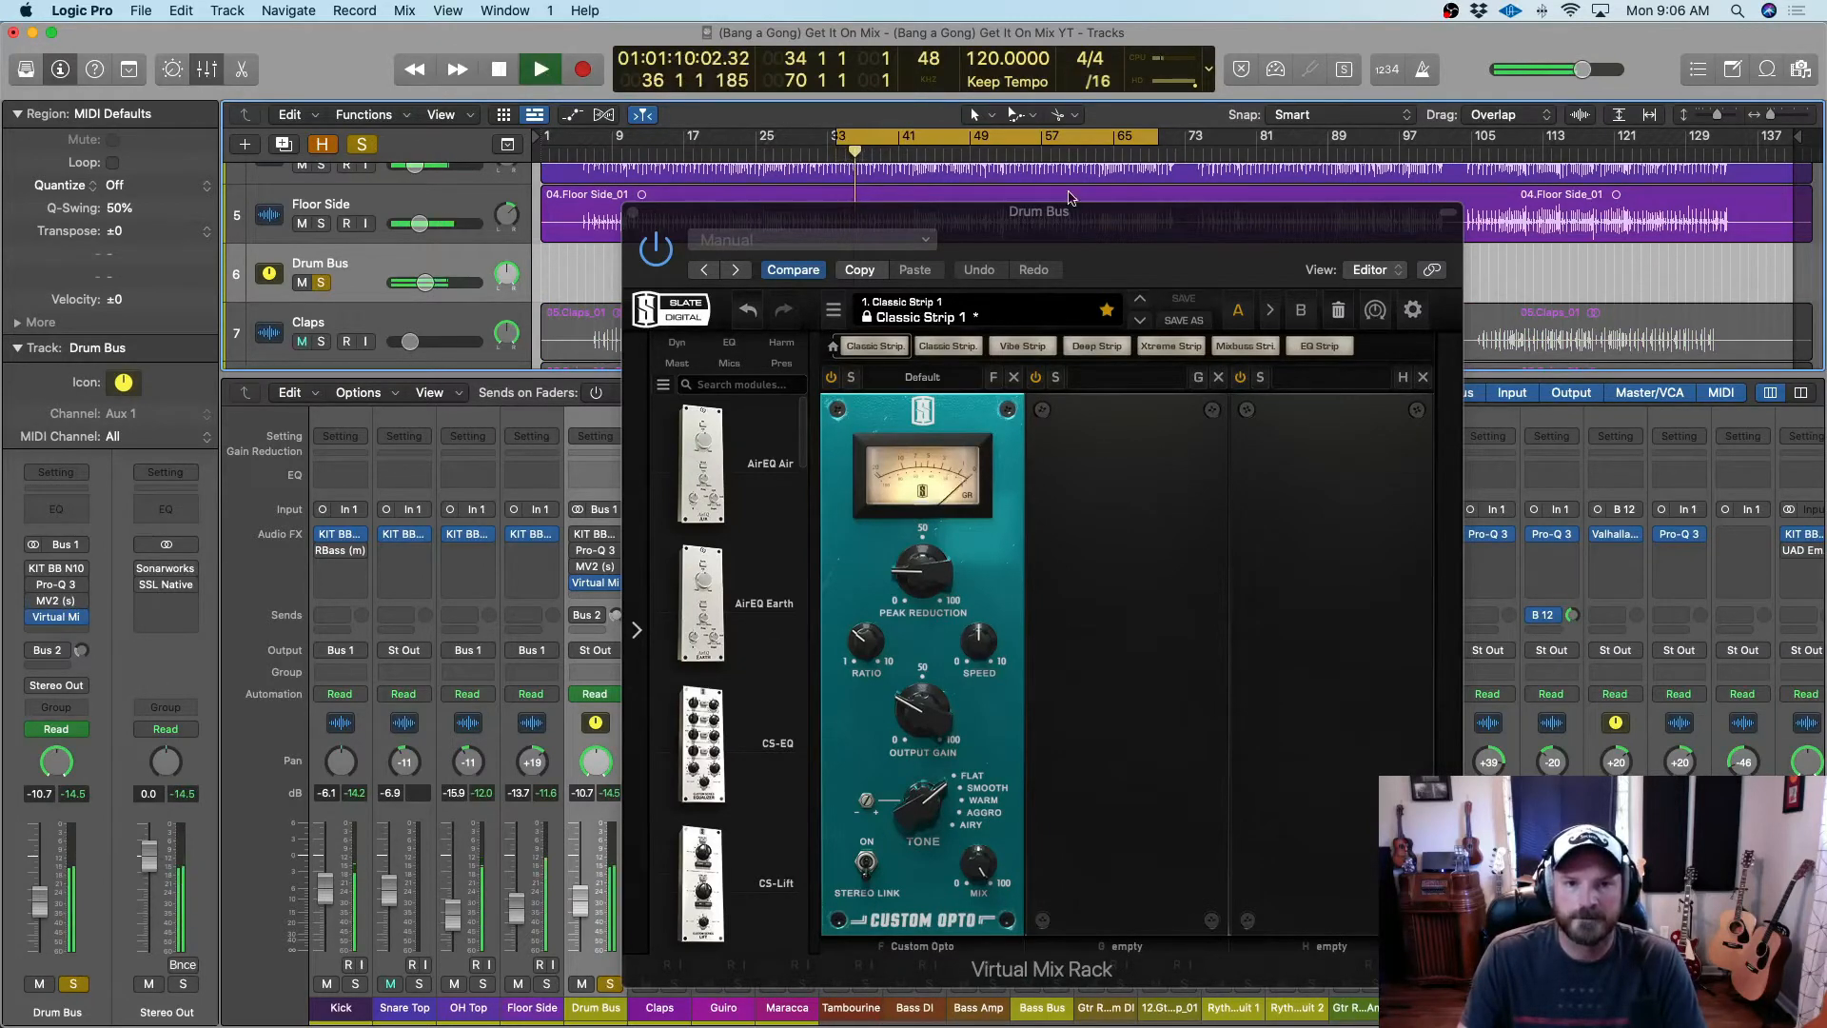
Examine the KIT BB N105 plug-in on the Kick channel and close its window
{"action": "left_click", "coordinate": [347, 534]}
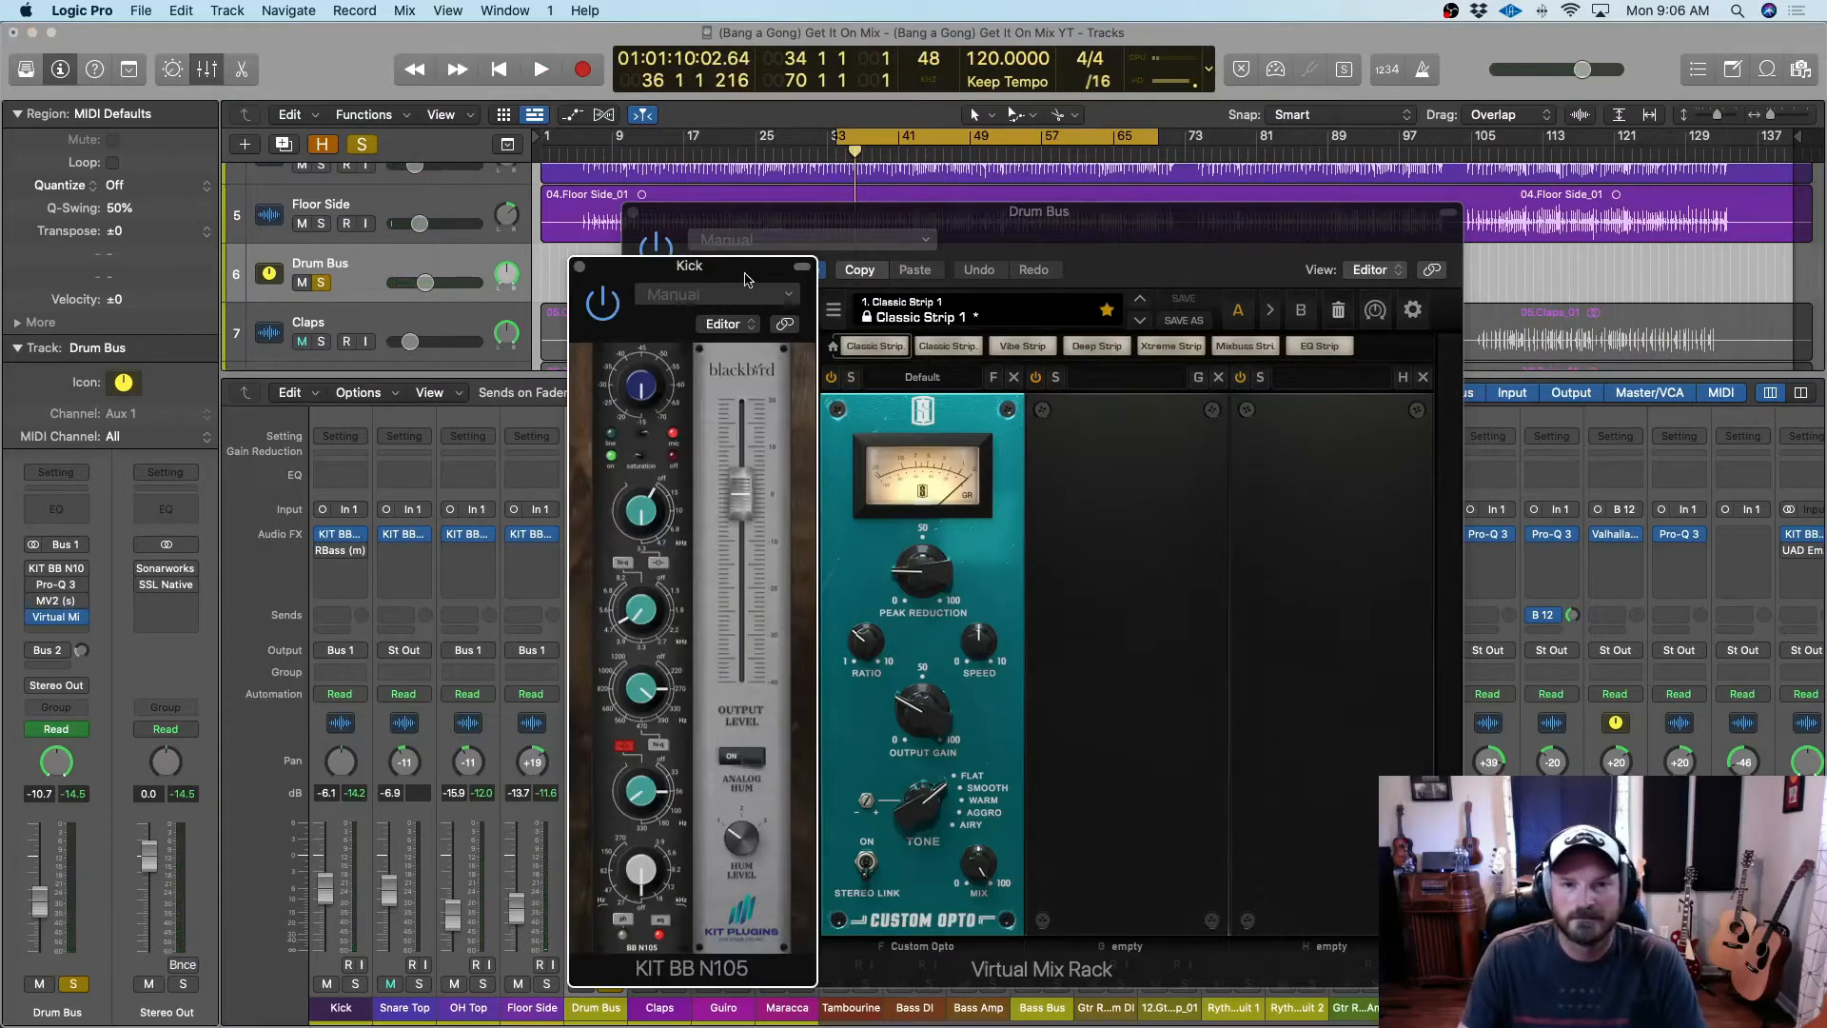
{"action": "left_click_drag", "start_coordinate": [746, 277], "coordinate": [553, 238]}
{"action": "scroll", "coordinate": [760, 911], "scroll_direction": "down", "scroll_amount": 1}
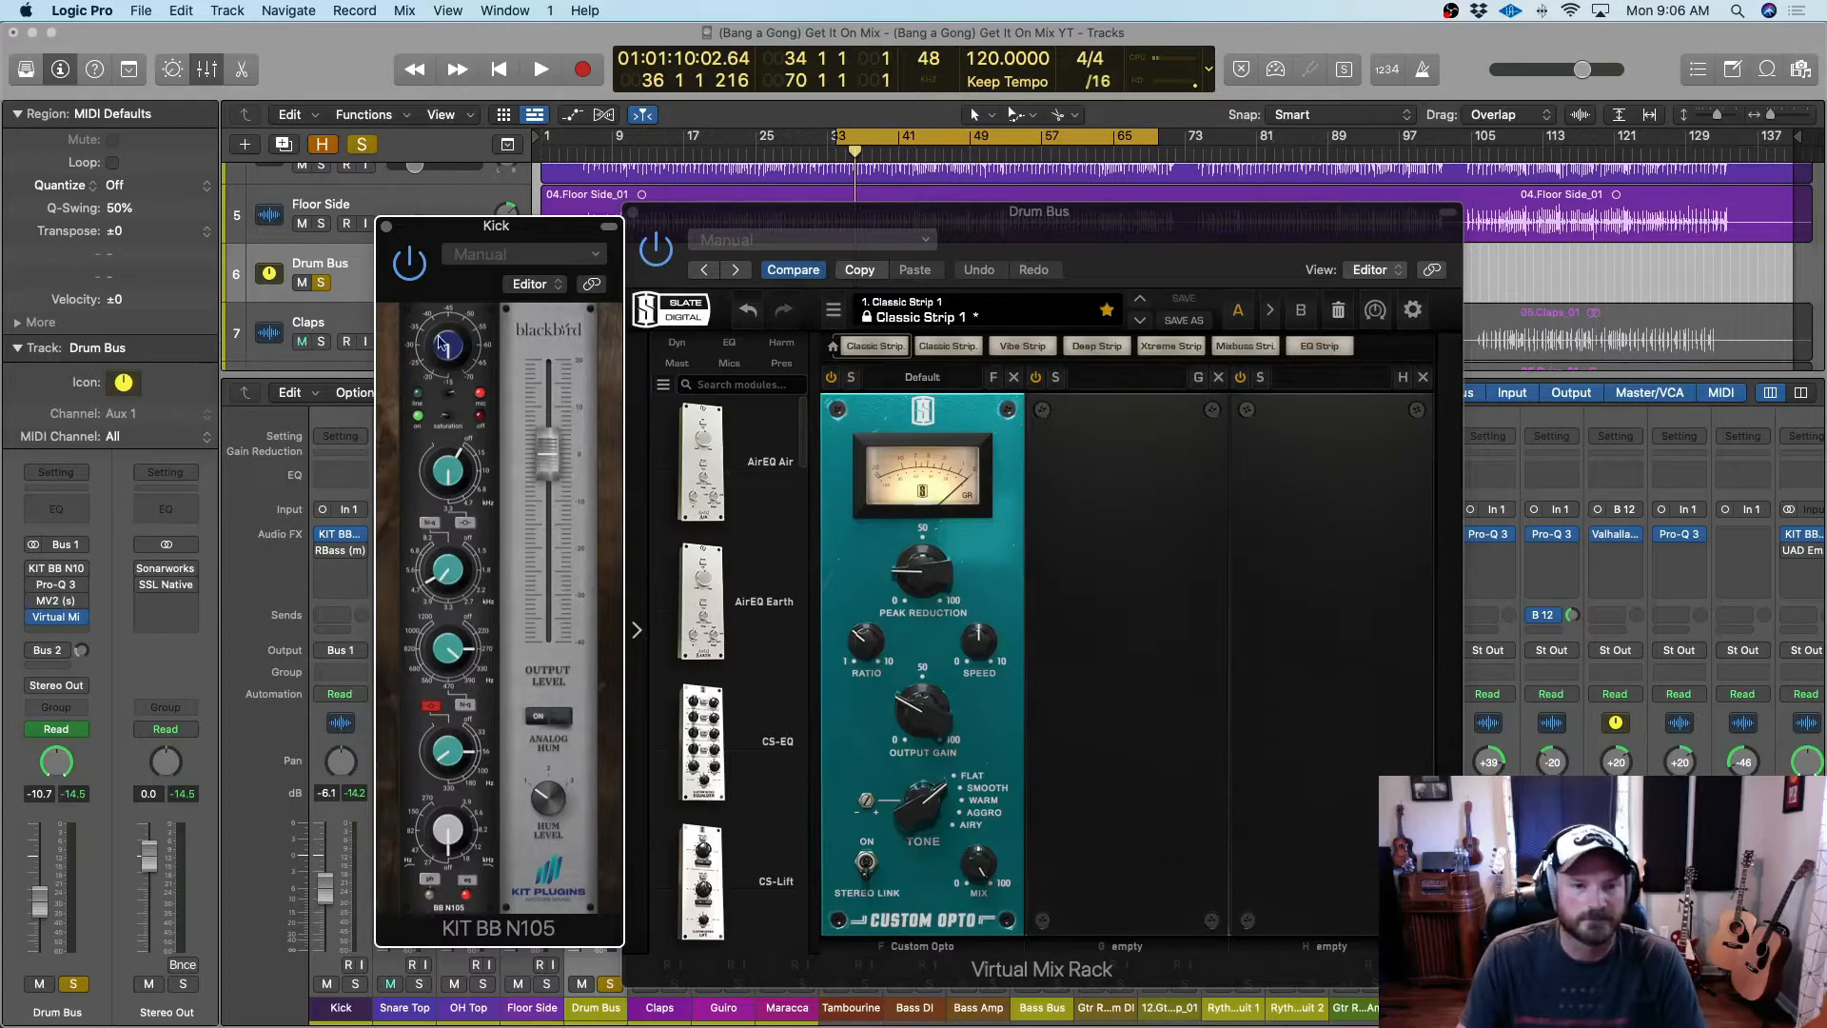
{"action": "left_click", "coordinate": [386, 228]}
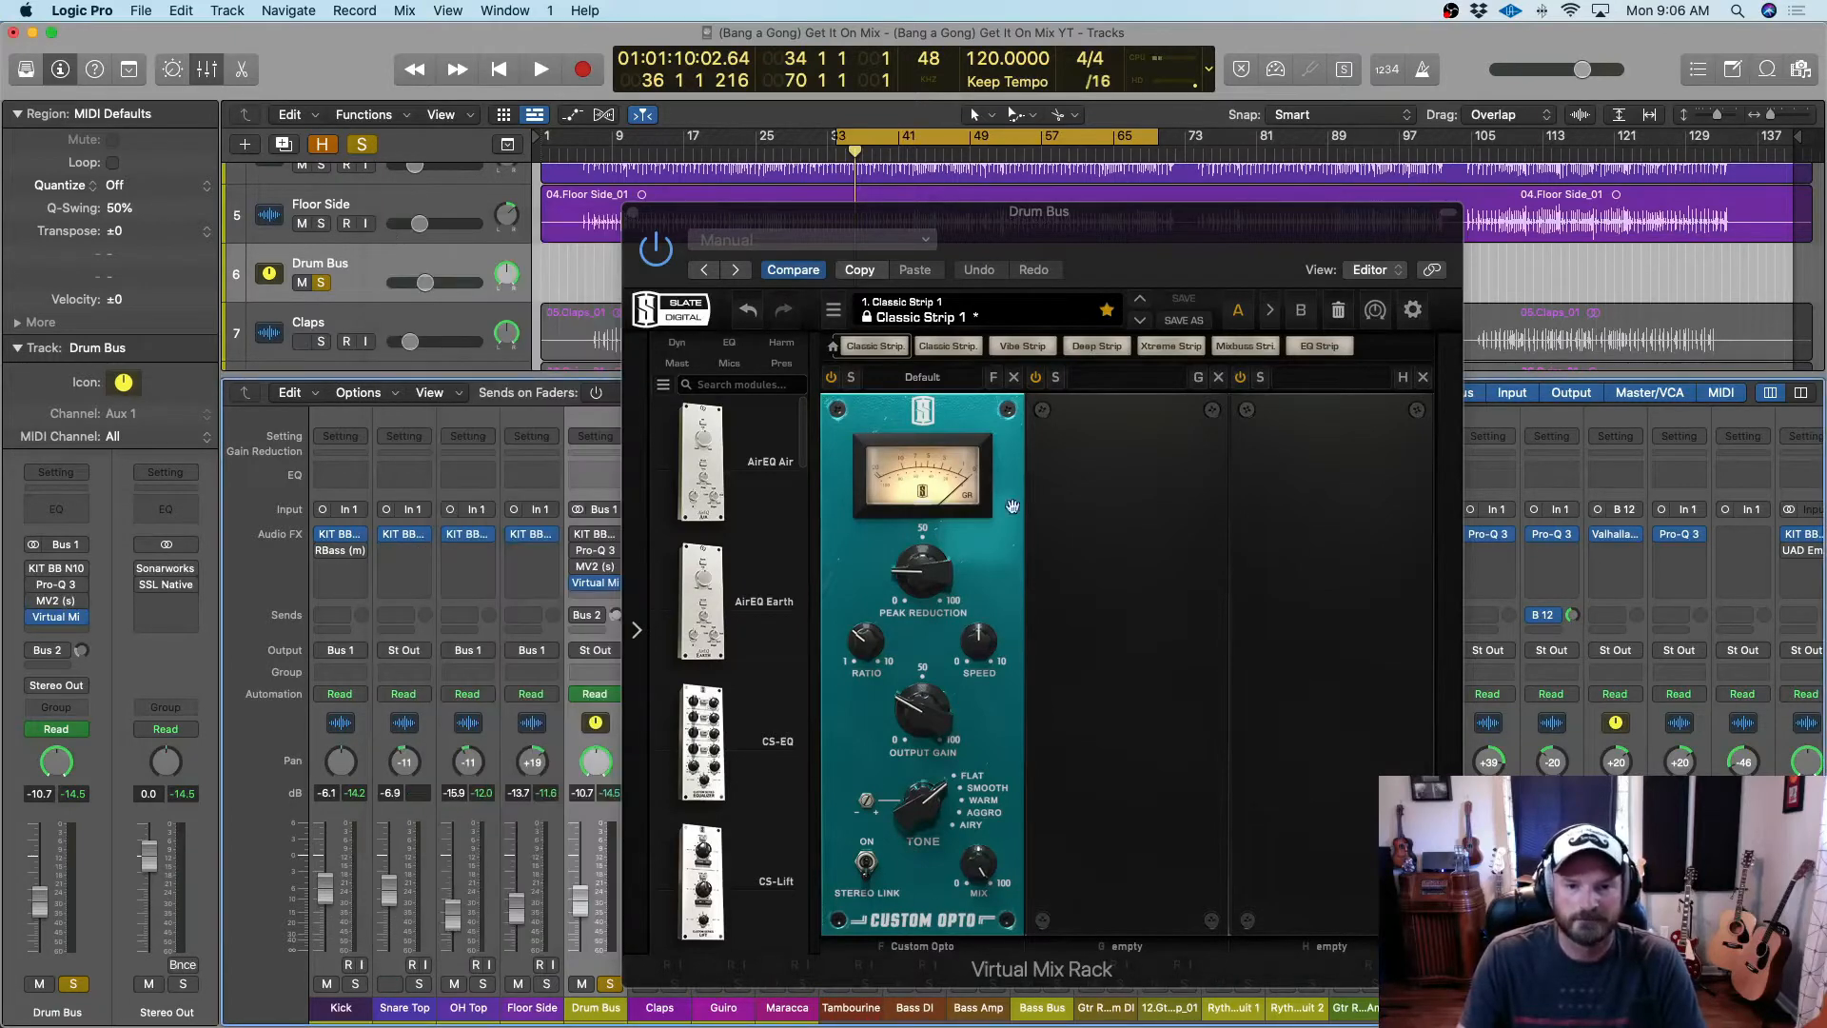
Close the Drum Bus's Virtual Mix Rack window and examine the plug-in inserts across all mixer channels
{"action": "left_click", "coordinate": [634, 217]}
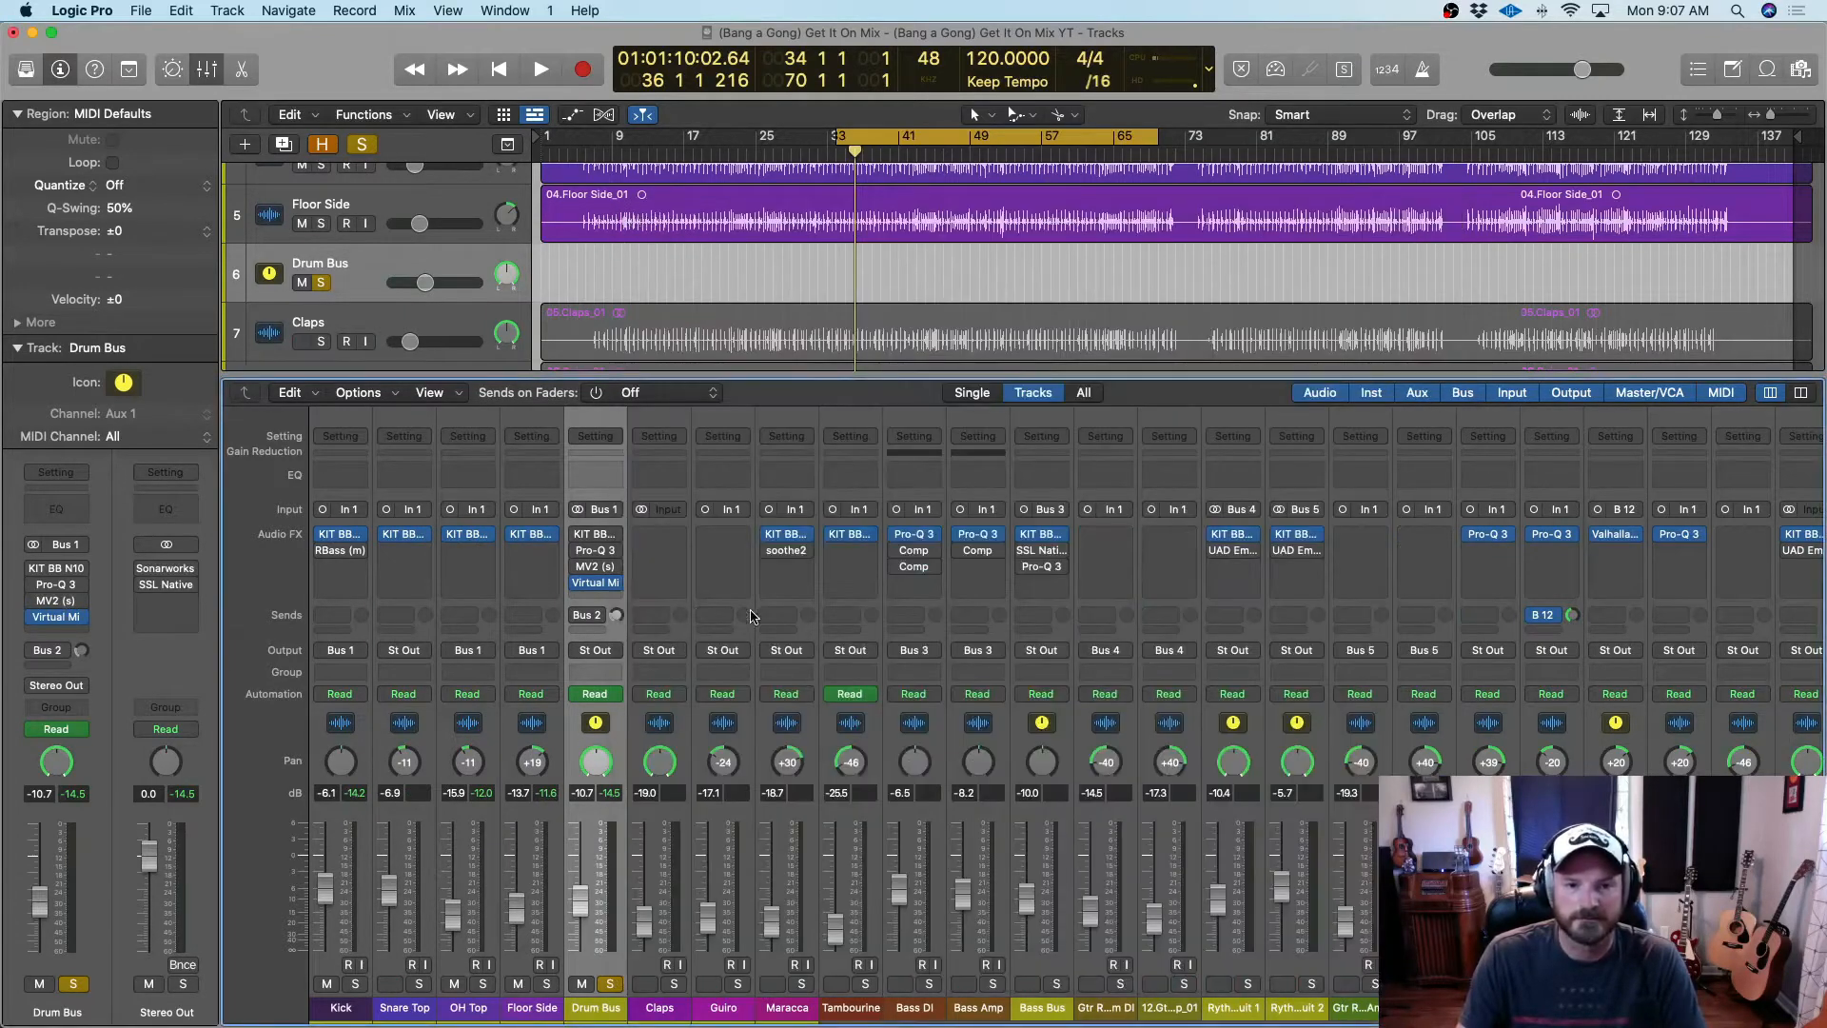
{"action": "scroll", "coordinate": [787, 619], "scroll_direction": "right", "scroll_amount": 5}
{"action": "scroll", "coordinate": [787, 619], "scroll_direction": "right", "scroll_amount": 10}
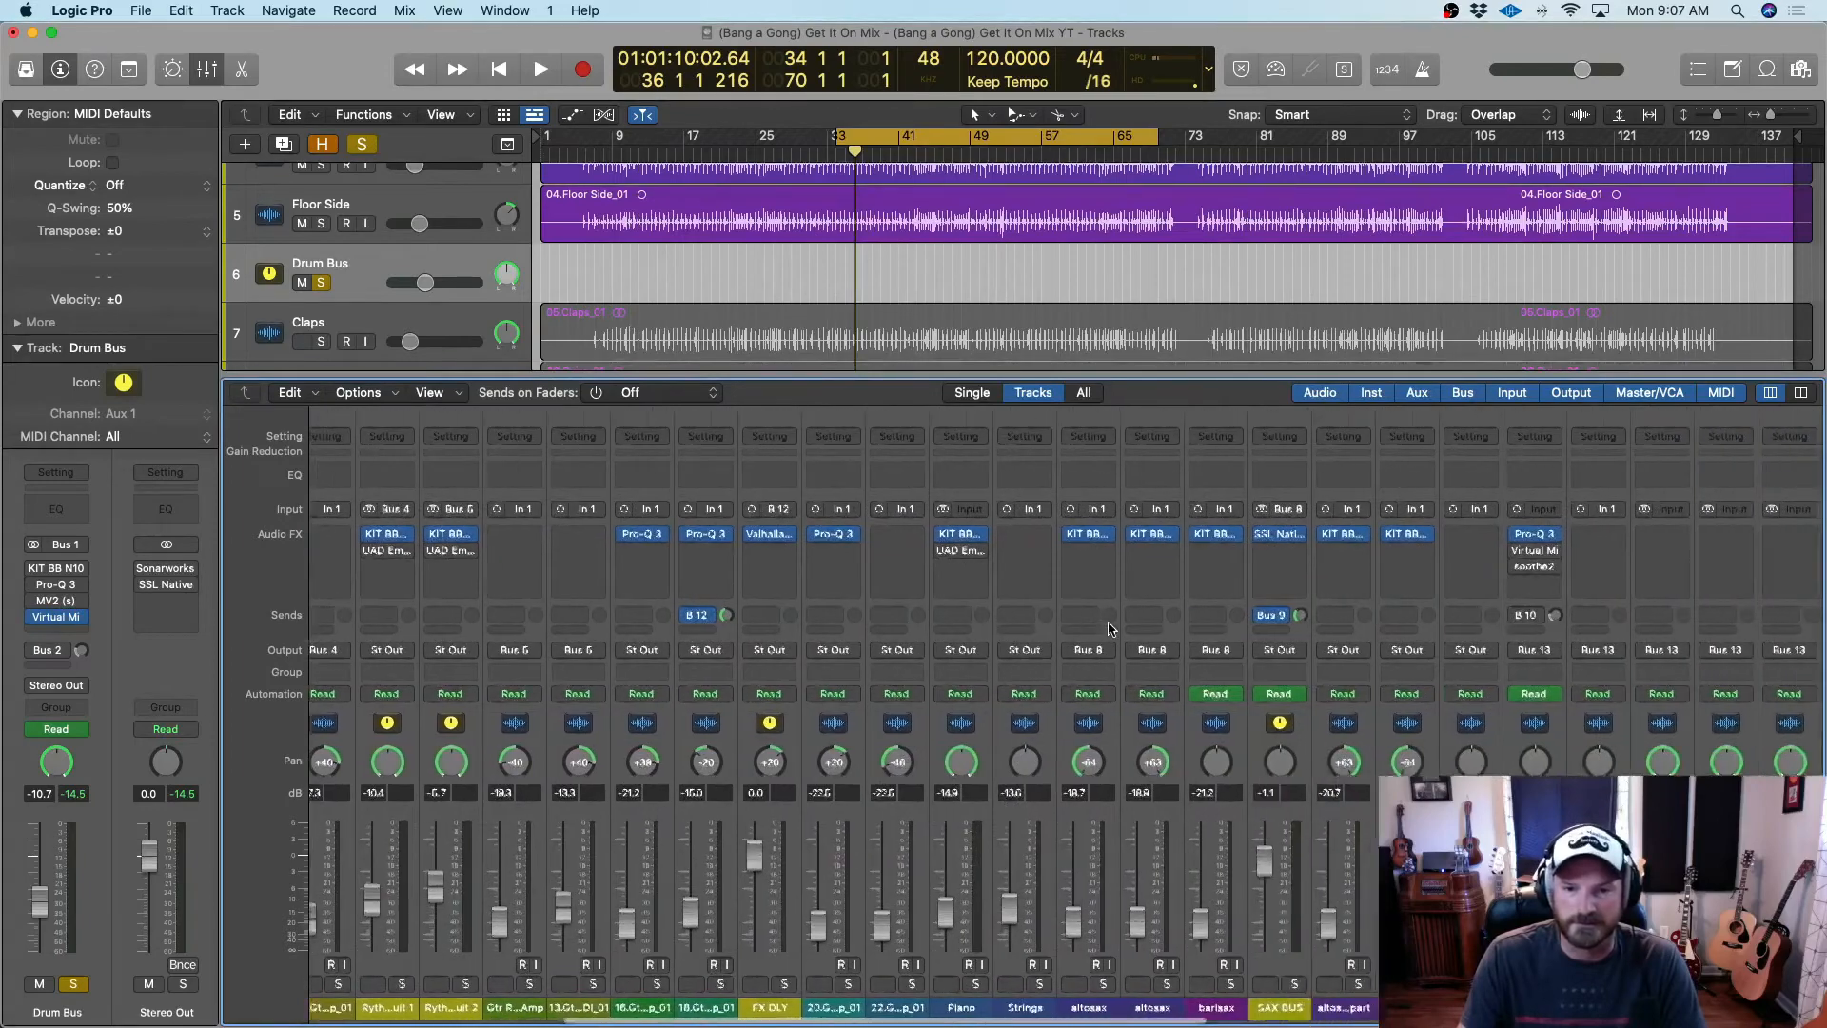
{"action": "scroll", "coordinate": [1237, 561], "scroll_direction": "right", "scroll_amount": 10}
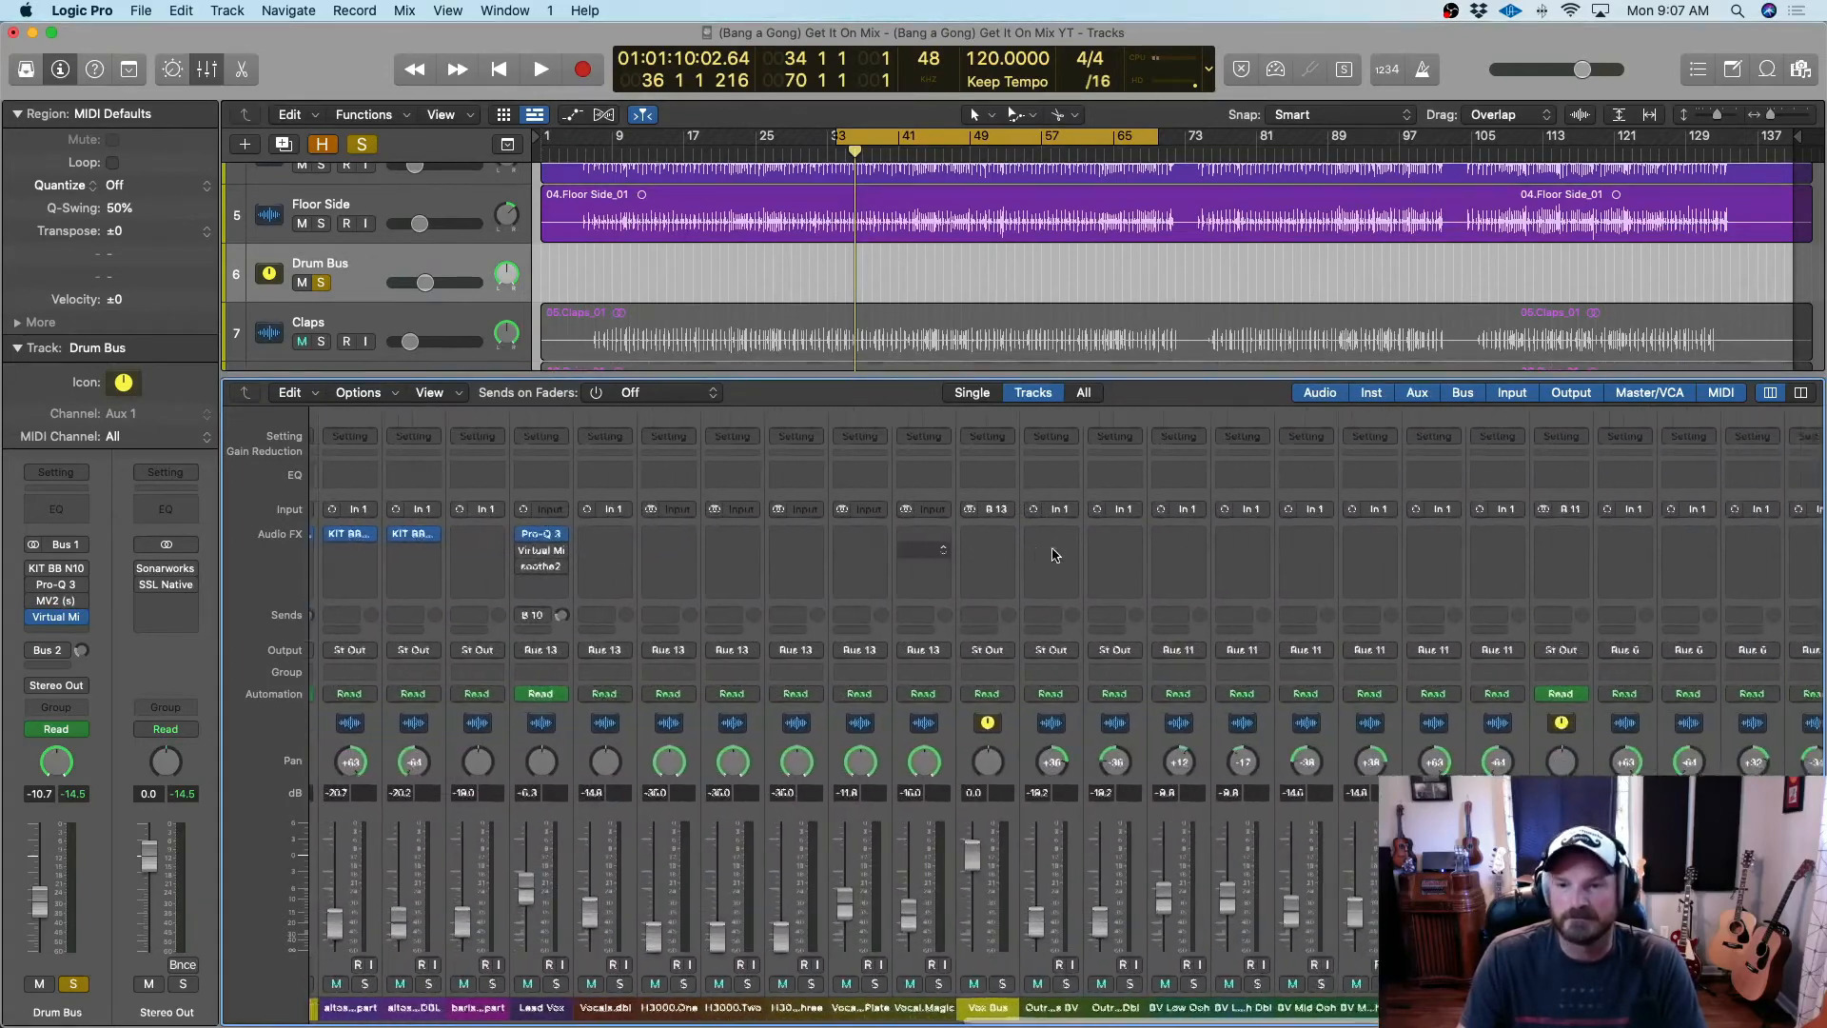
{"action": "scroll", "coordinate": [1066, 552], "scroll_direction": "left", "scroll_amount": 15}
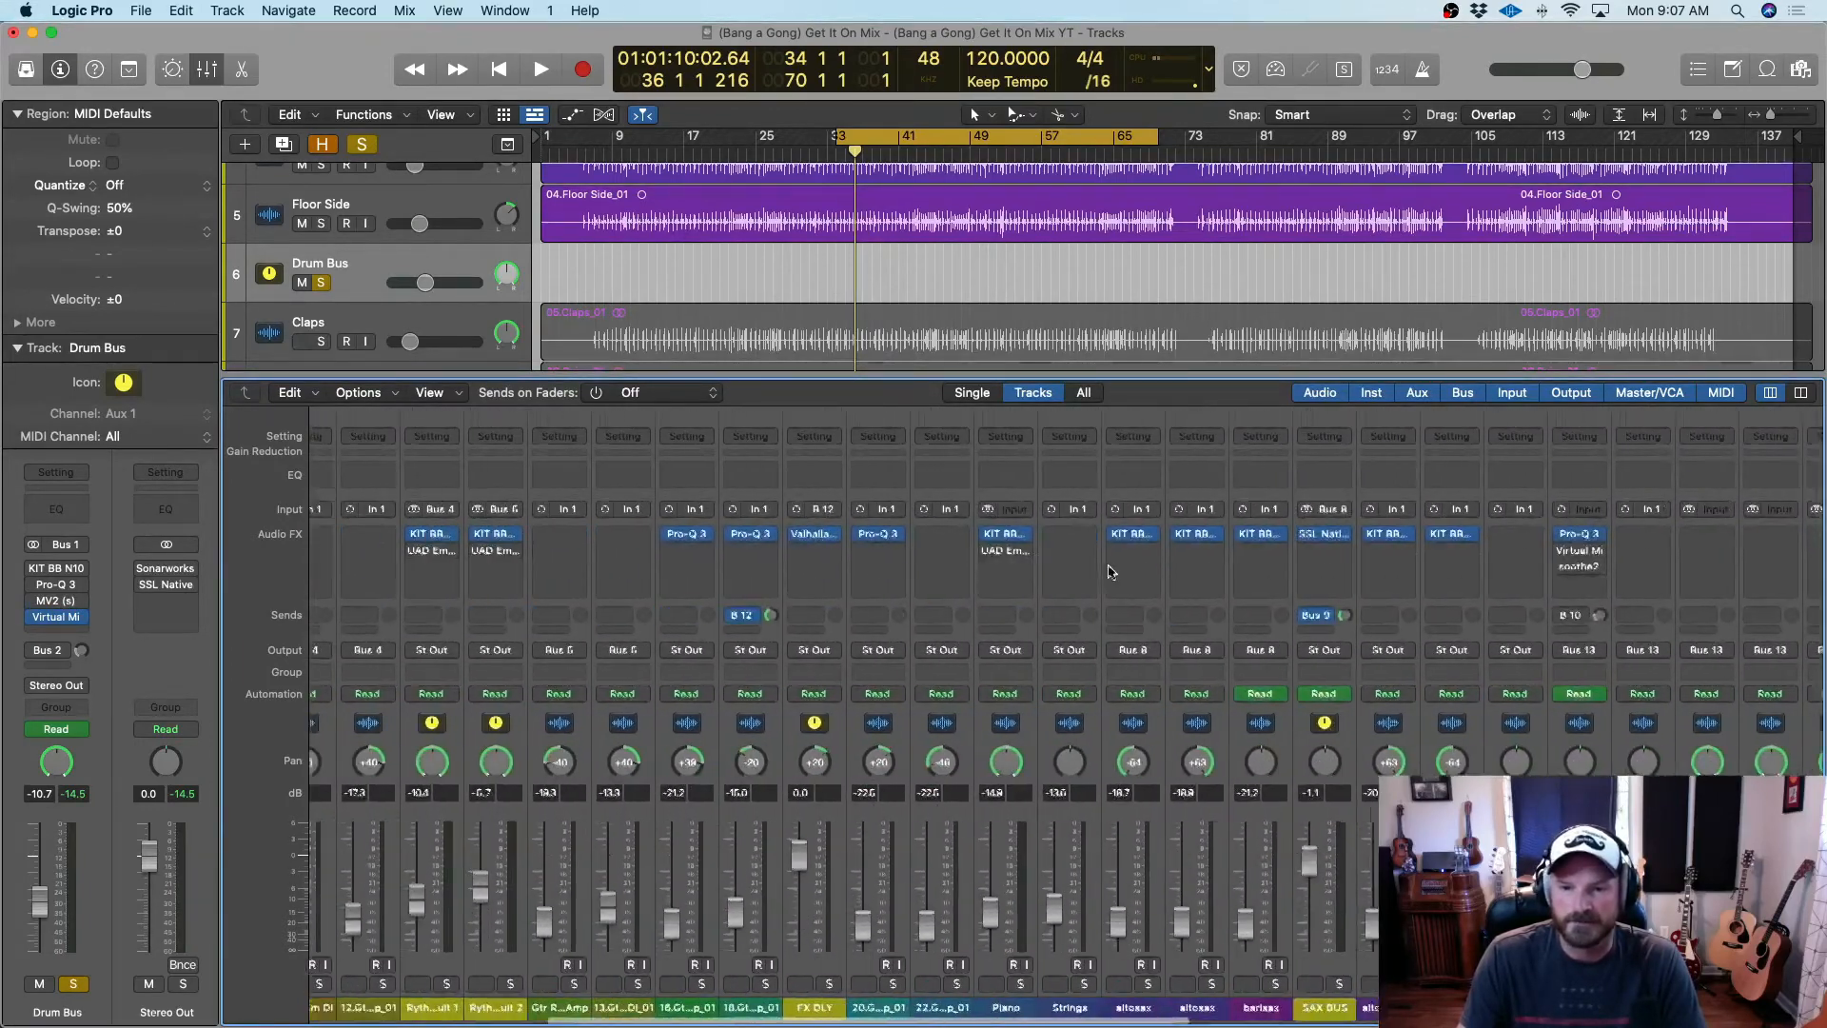
{"action": "scroll", "coordinate": [901, 547], "scroll_direction": "left", "scroll_amount": 5}
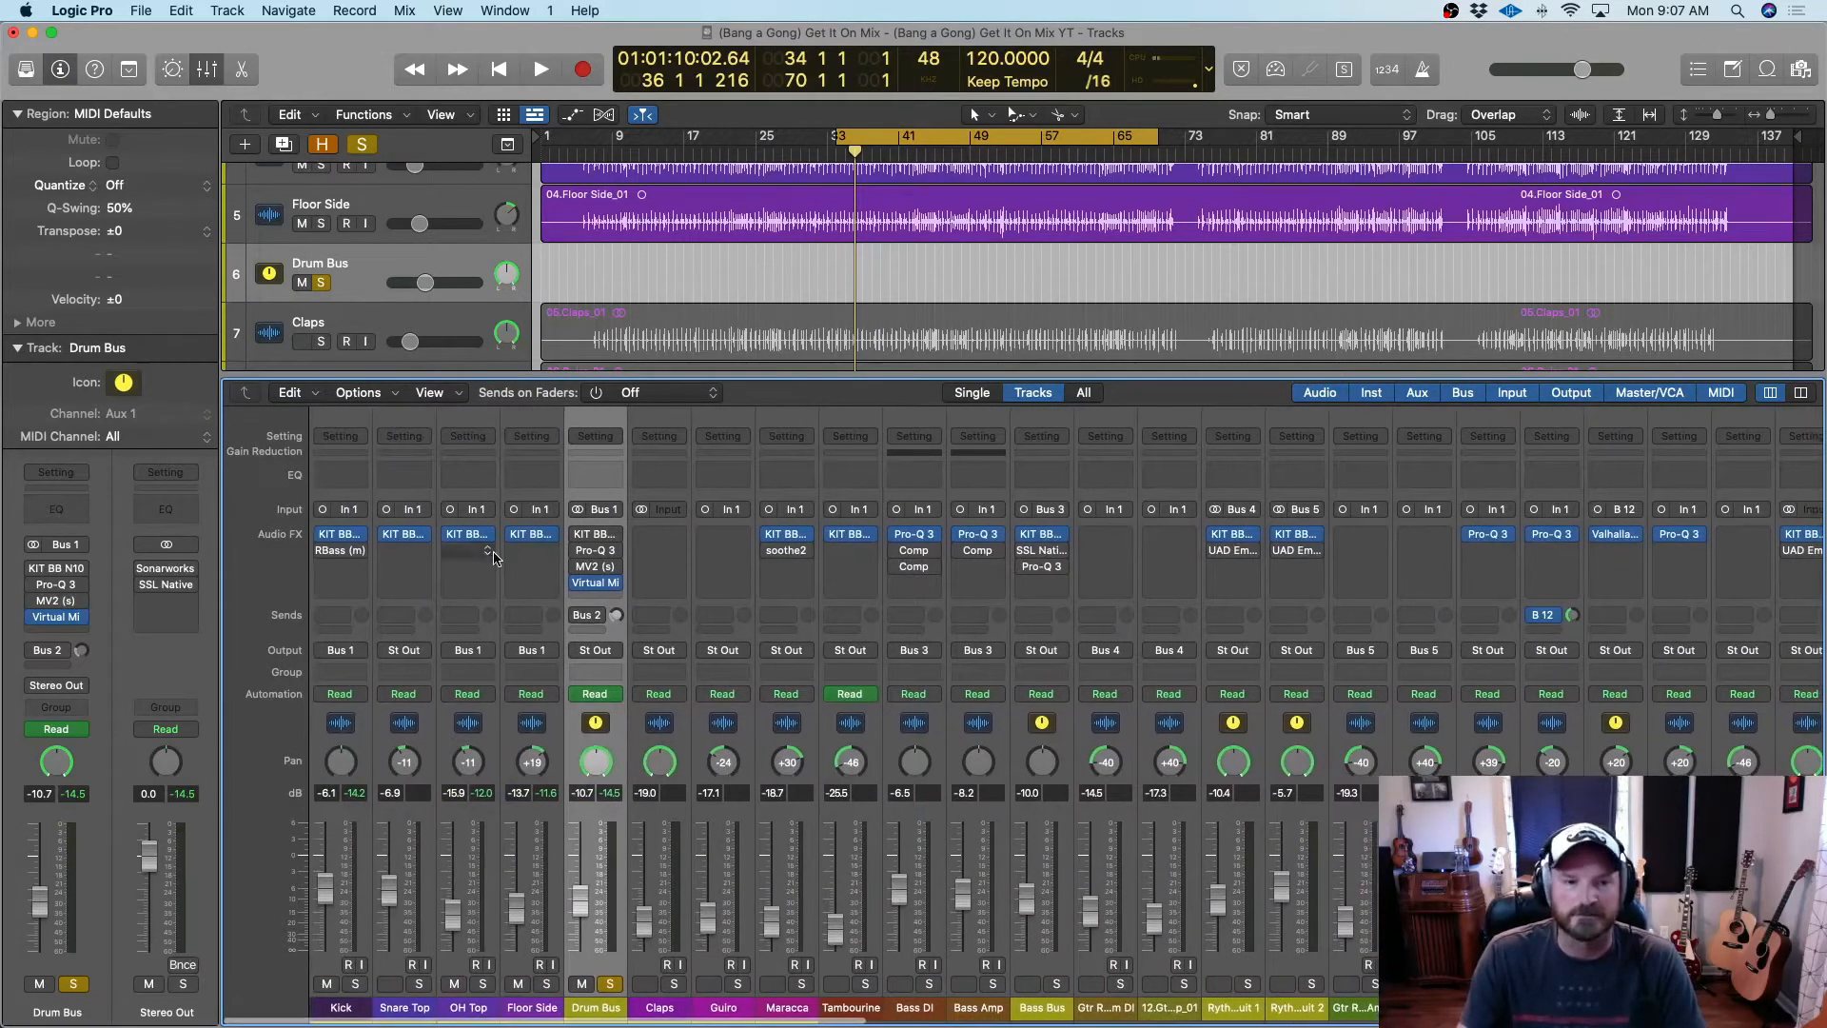
Reopen the Drum Bus's Virtual Mix Rack and load the FG-2A module into slot G beside the Custom Opto
{"action": "left_click", "coordinate": [595, 582]}
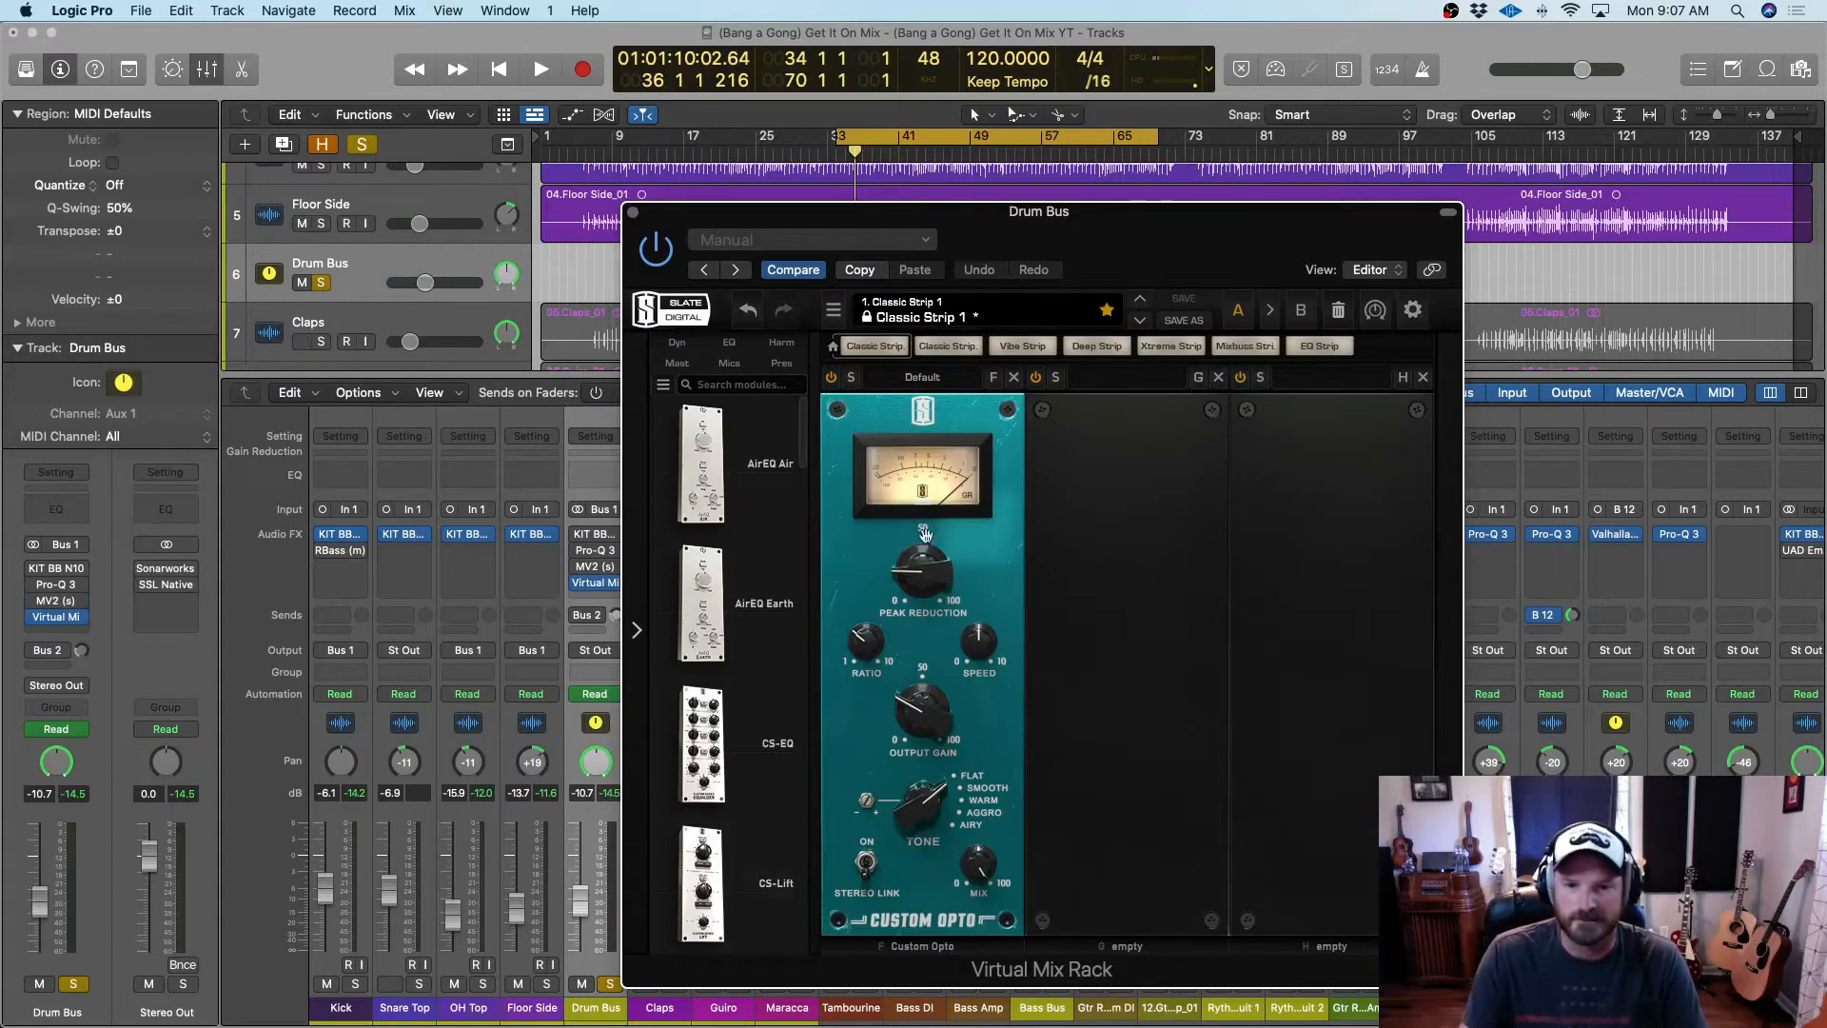
{"action": "scroll", "coordinate": [749, 630], "scroll_direction": "down", "scroll_amount": 10}
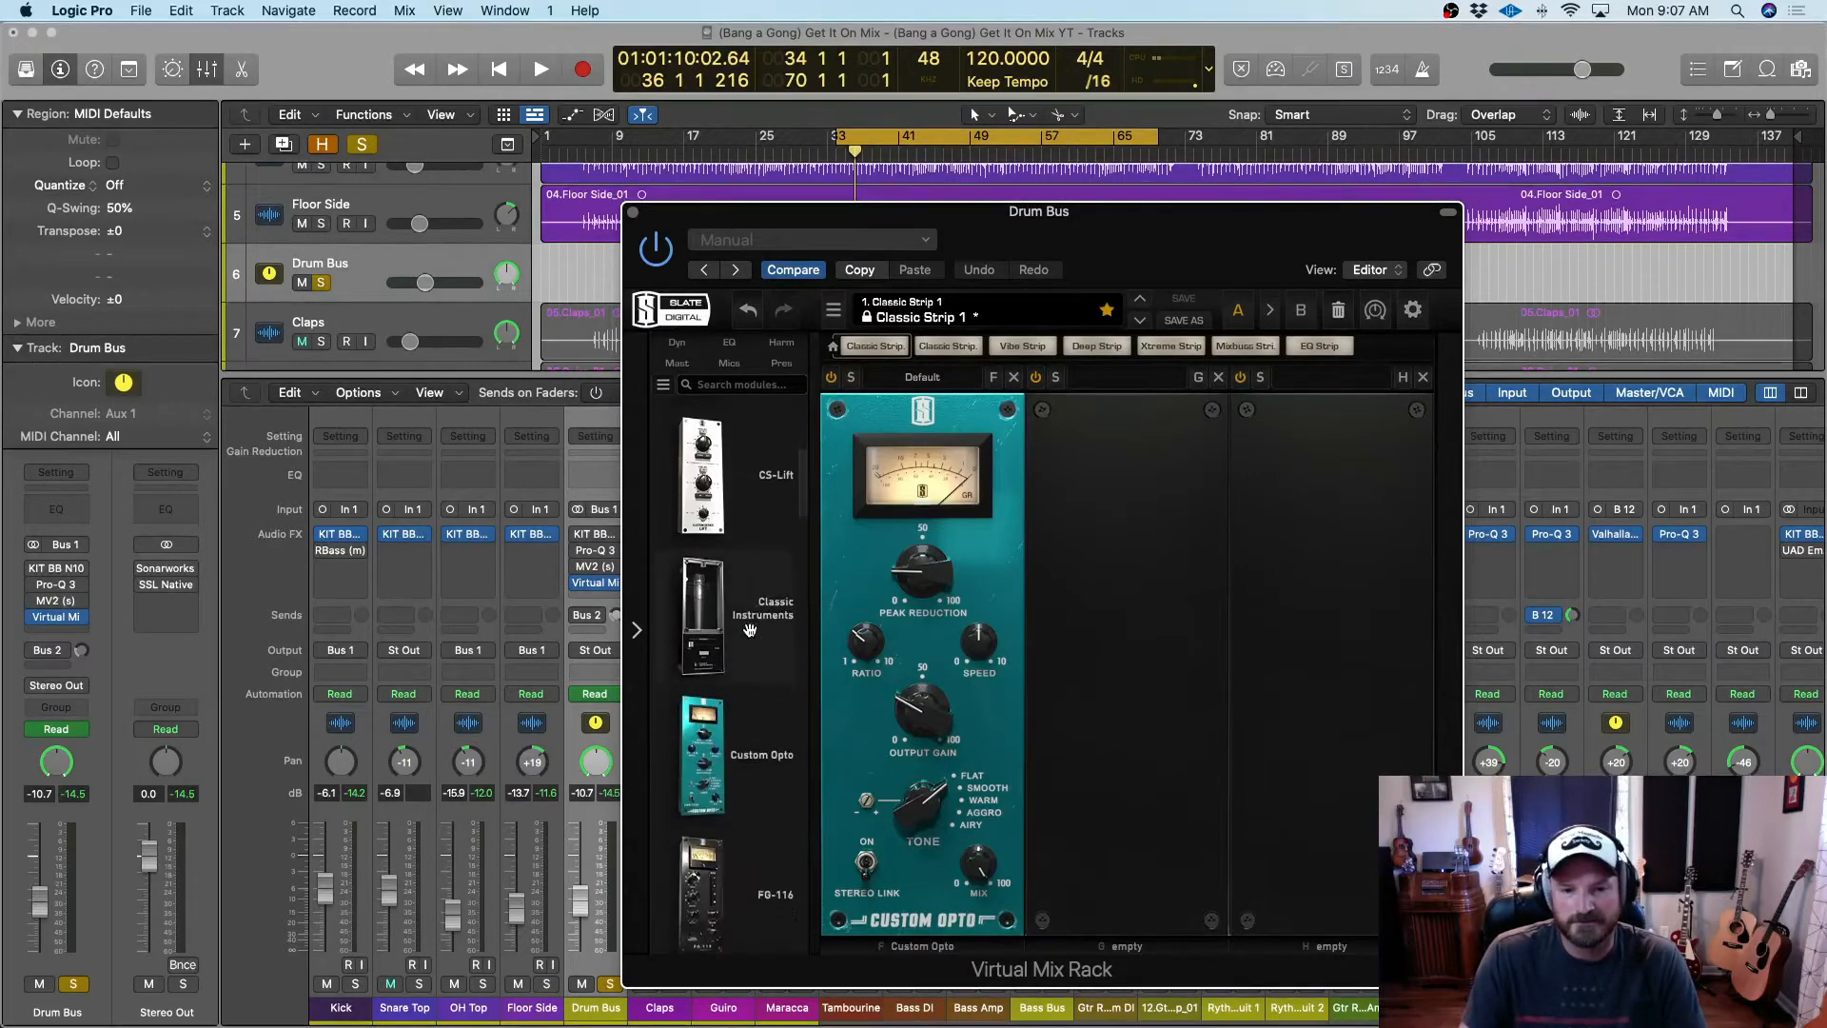
{"action": "scroll", "coordinate": [749, 630], "scroll_direction": "down", "scroll_amount": 10}
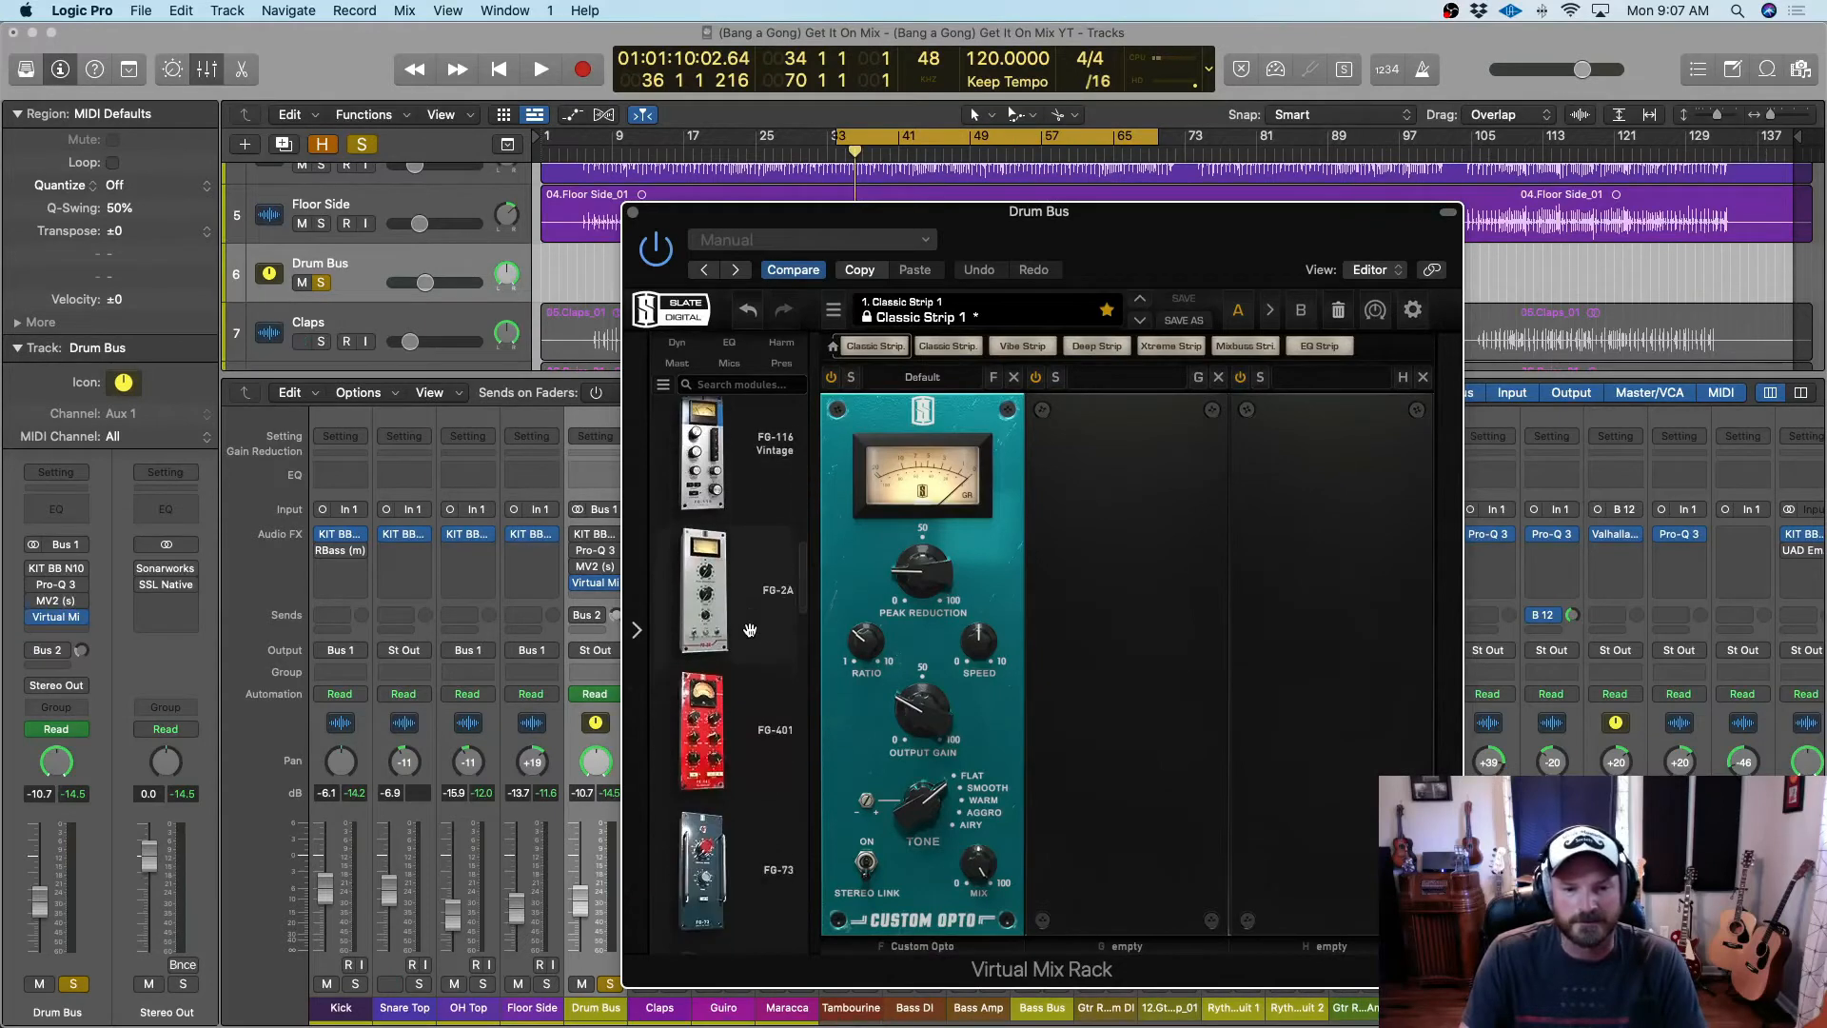
{"action": "left_click_drag", "start_coordinate": [721, 612], "coordinate": [1185, 666]}
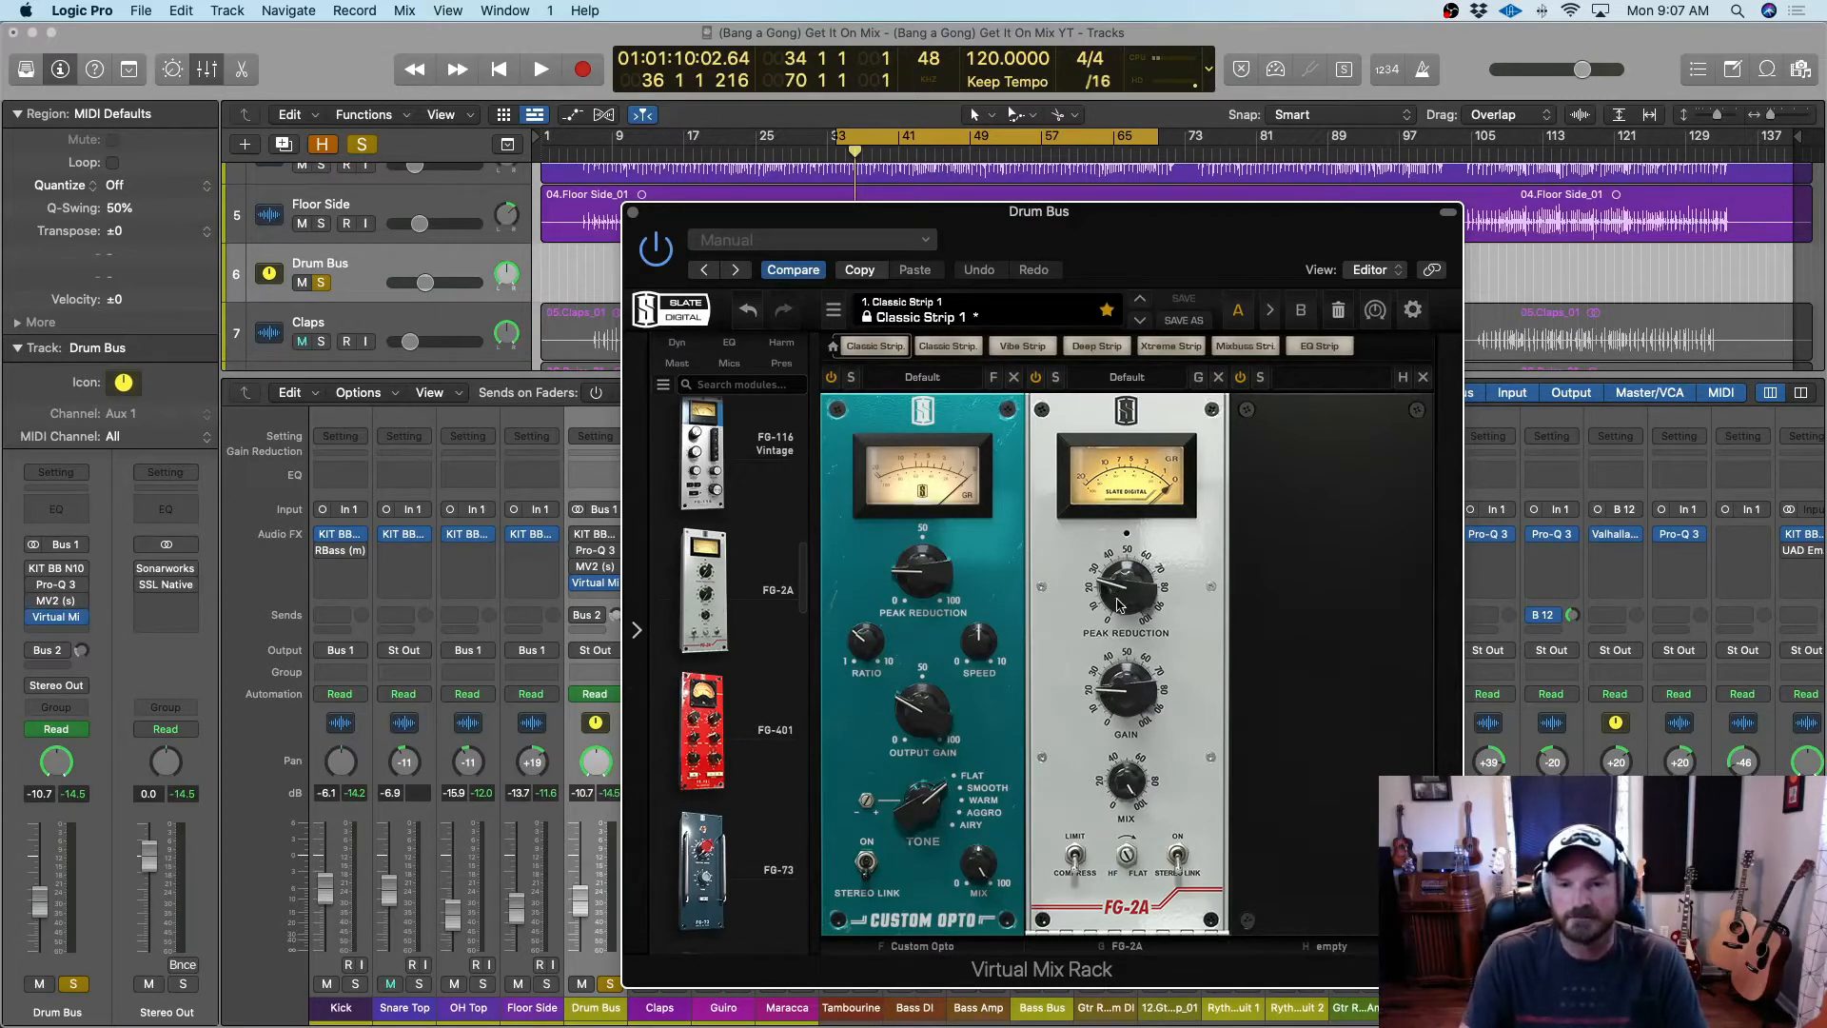
Try out the FG-2A's Peak Reduction and Mix knobs and check the Custom Opto's Mix control
{"action": "left_click_drag", "start_coordinate": [1120, 604], "coordinate": [1114, 525]}
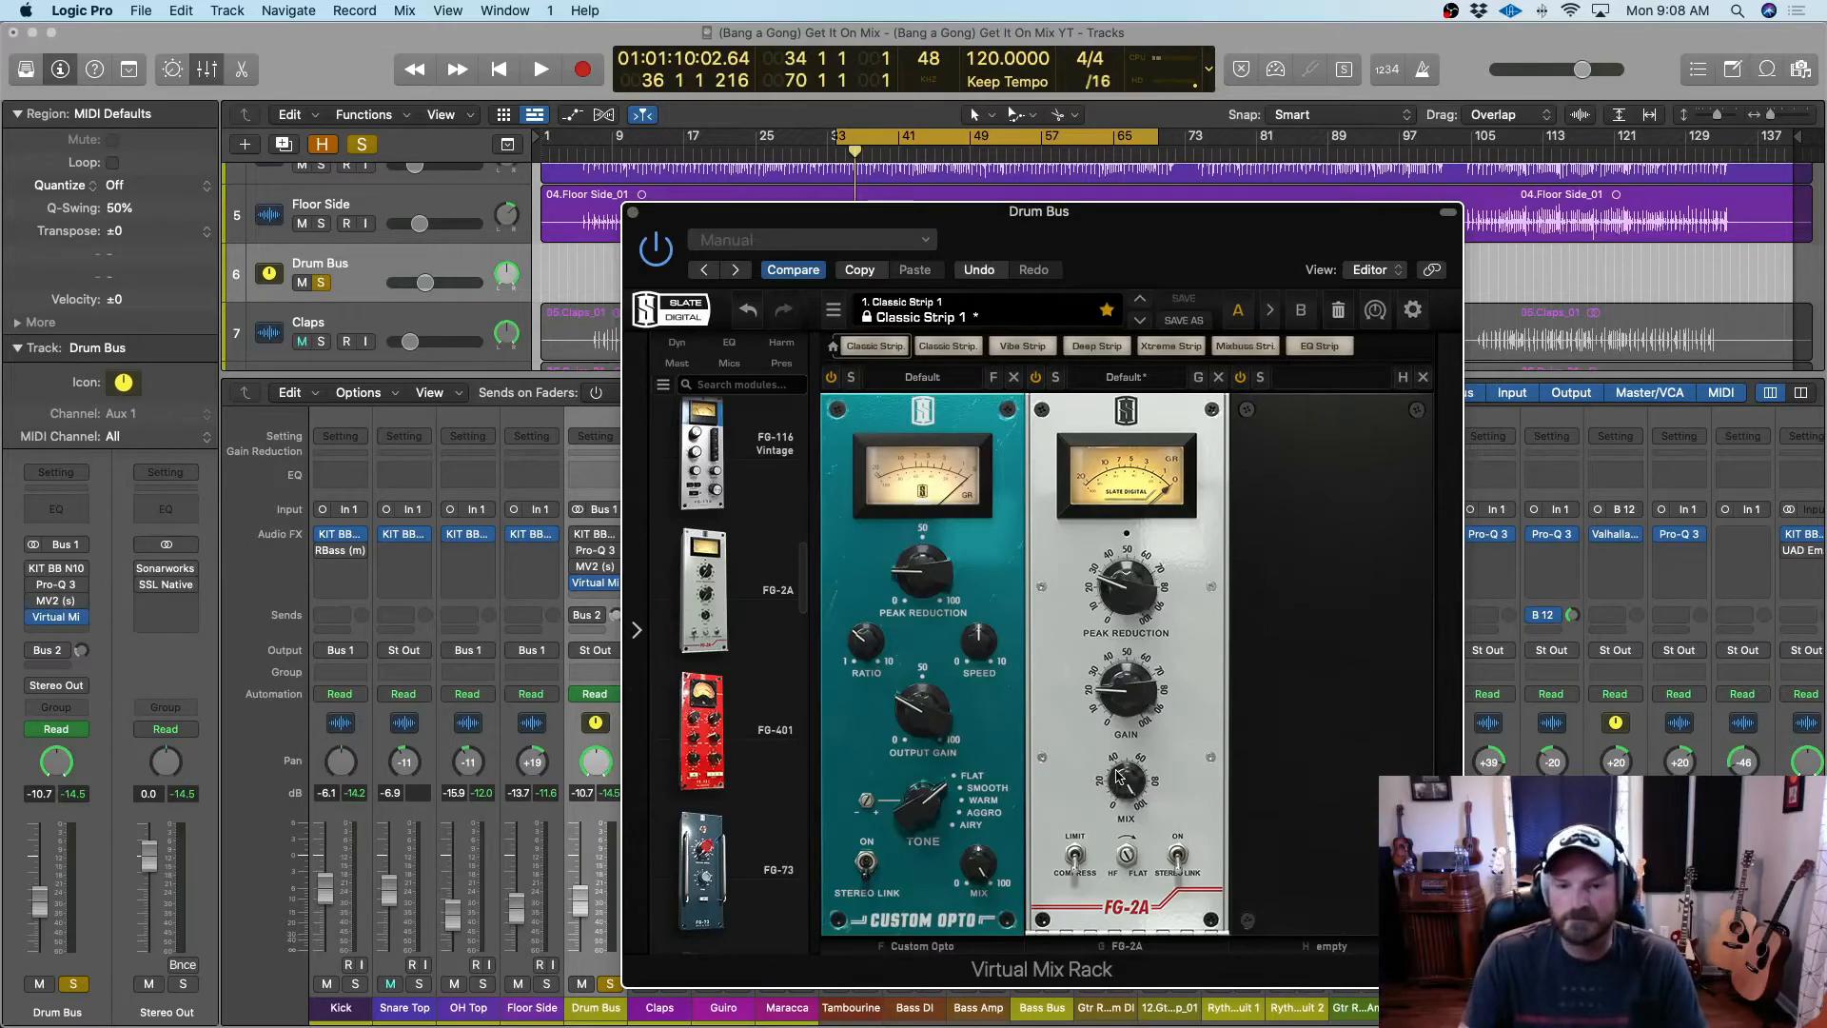
{"action": "left_click_drag", "start_coordinate": [1119, 775], "coordinate": [1106, 728]}
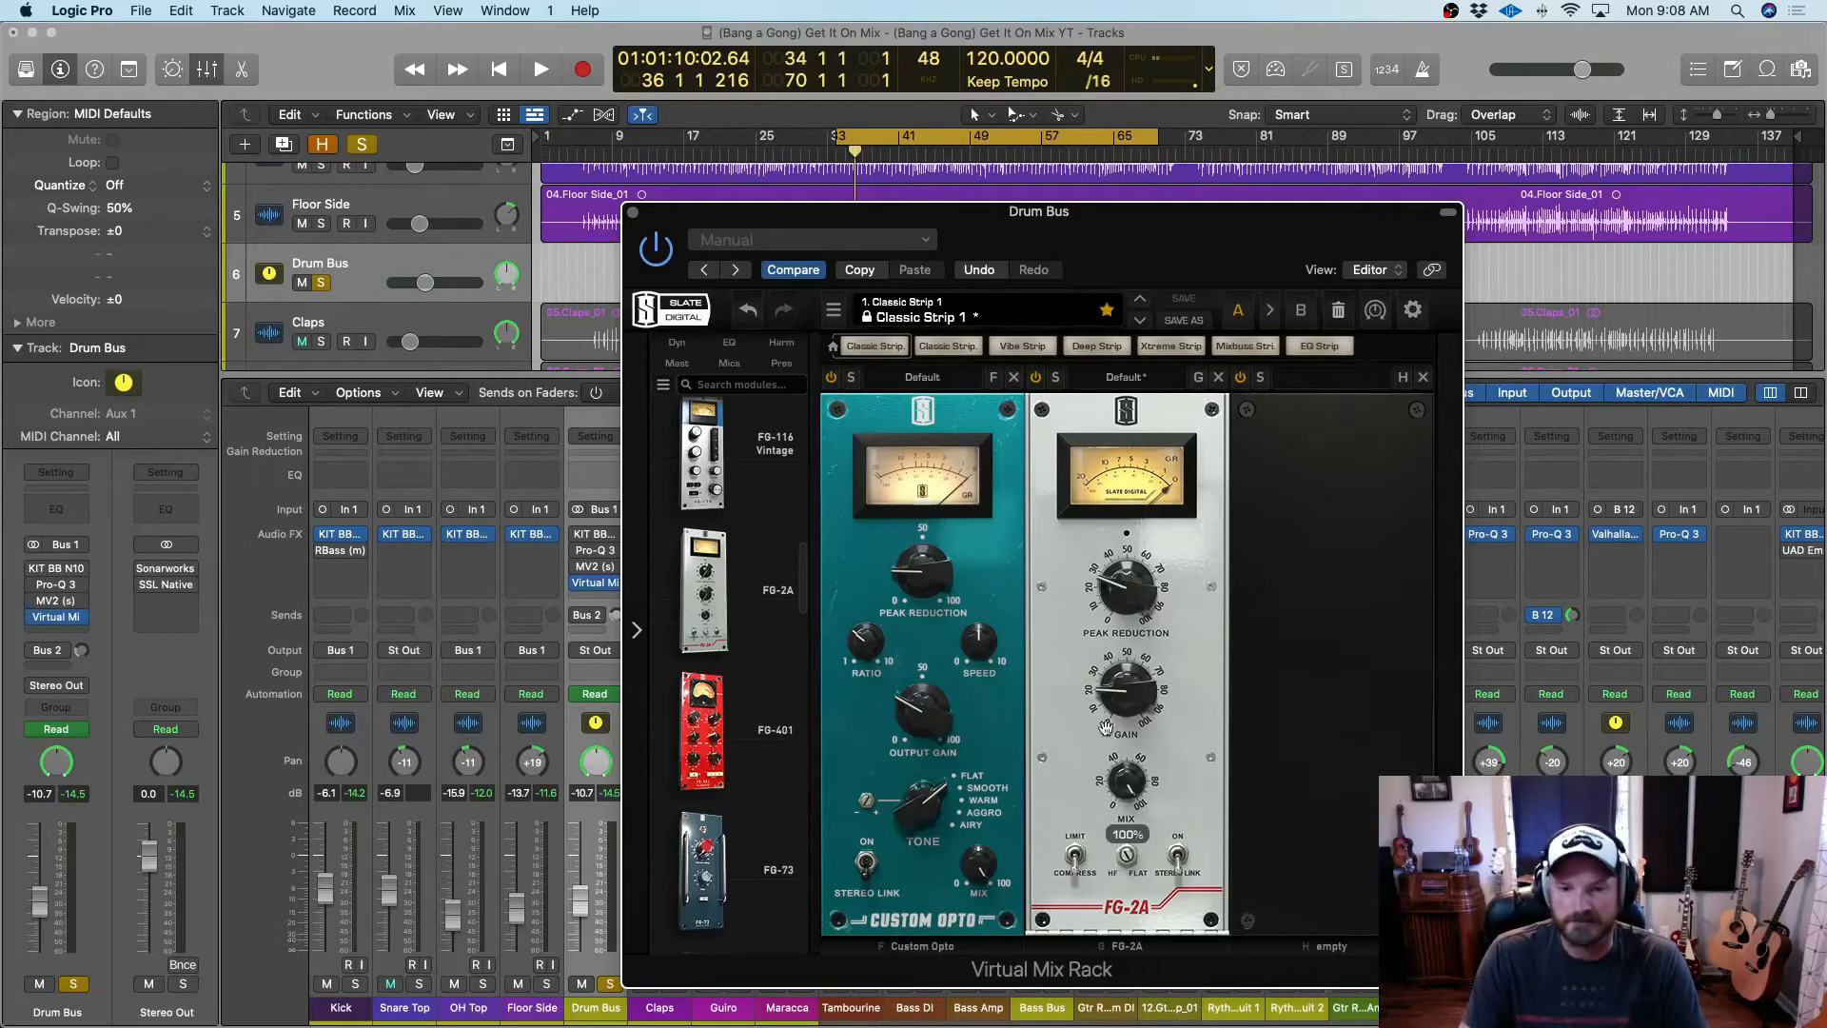
{"action": "left_click", "coordinate": [980, 868]}
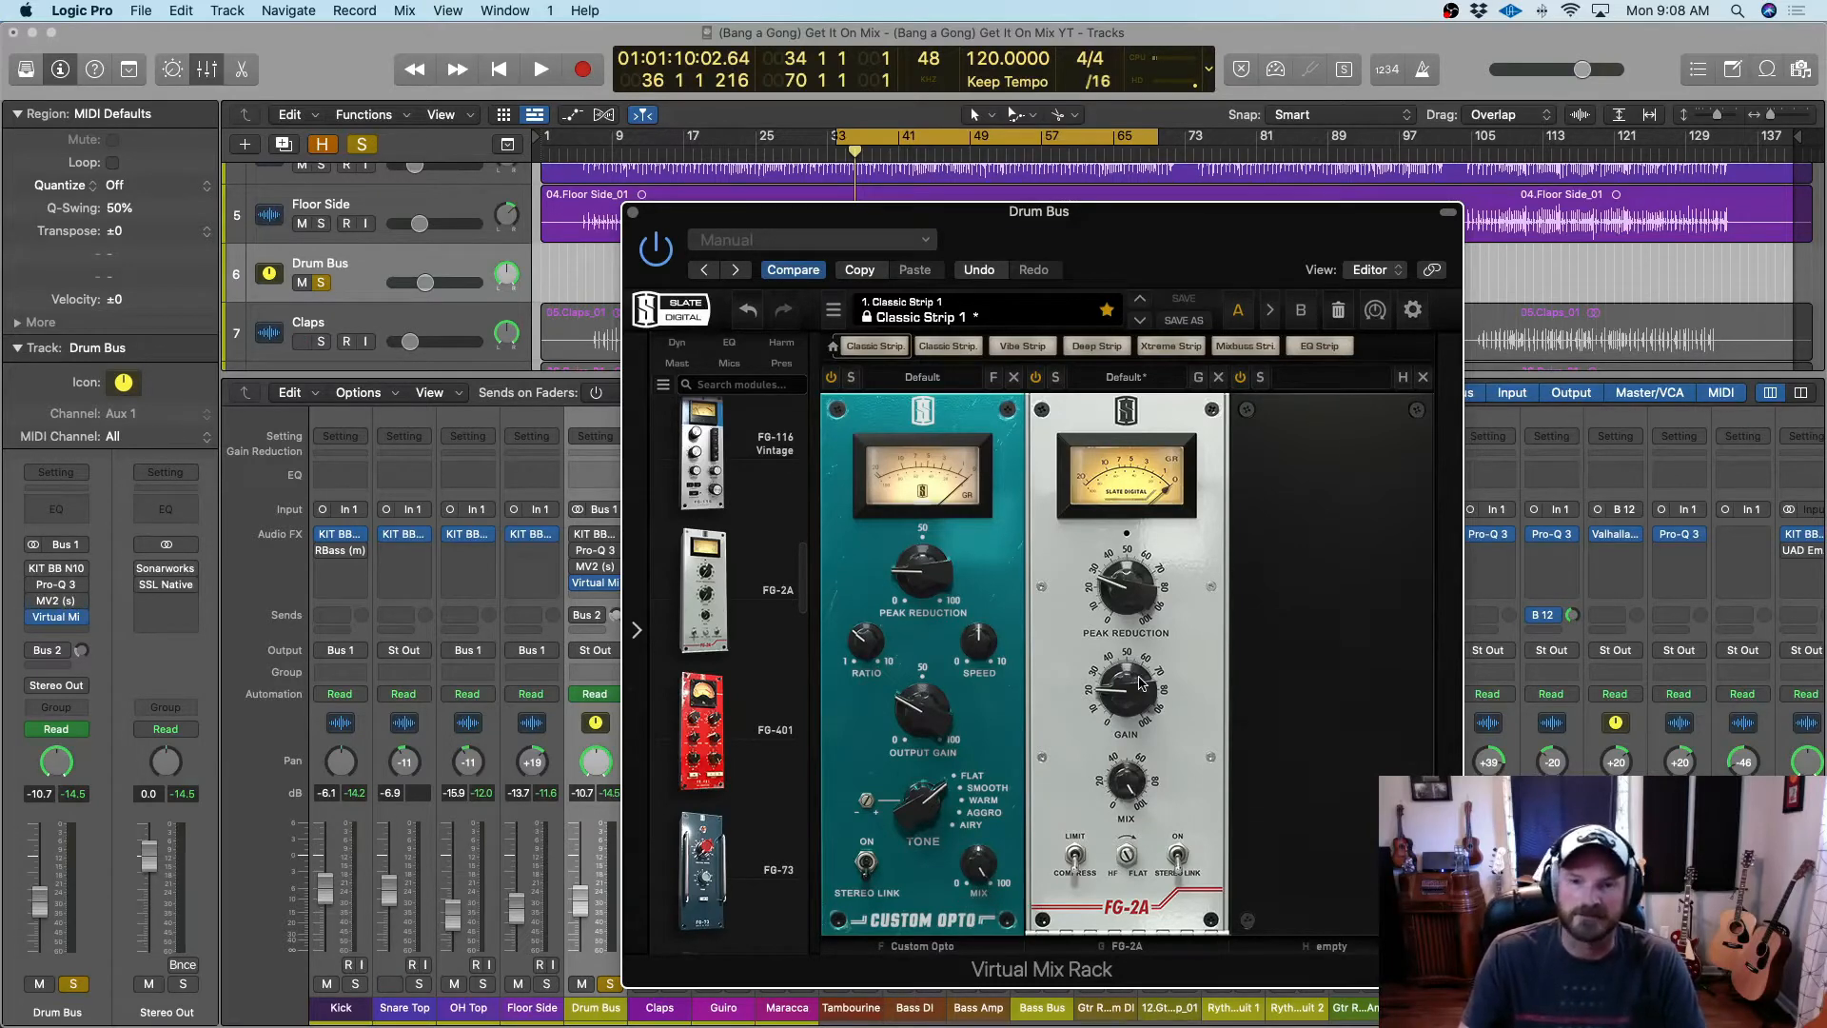
Remove the FG-2A from slot G and, during playback, raise the Custom Opto's Peak Reduction to about 31 along with its Output Gain
{"action": "left_click", "coordinate": [1218, 380]}
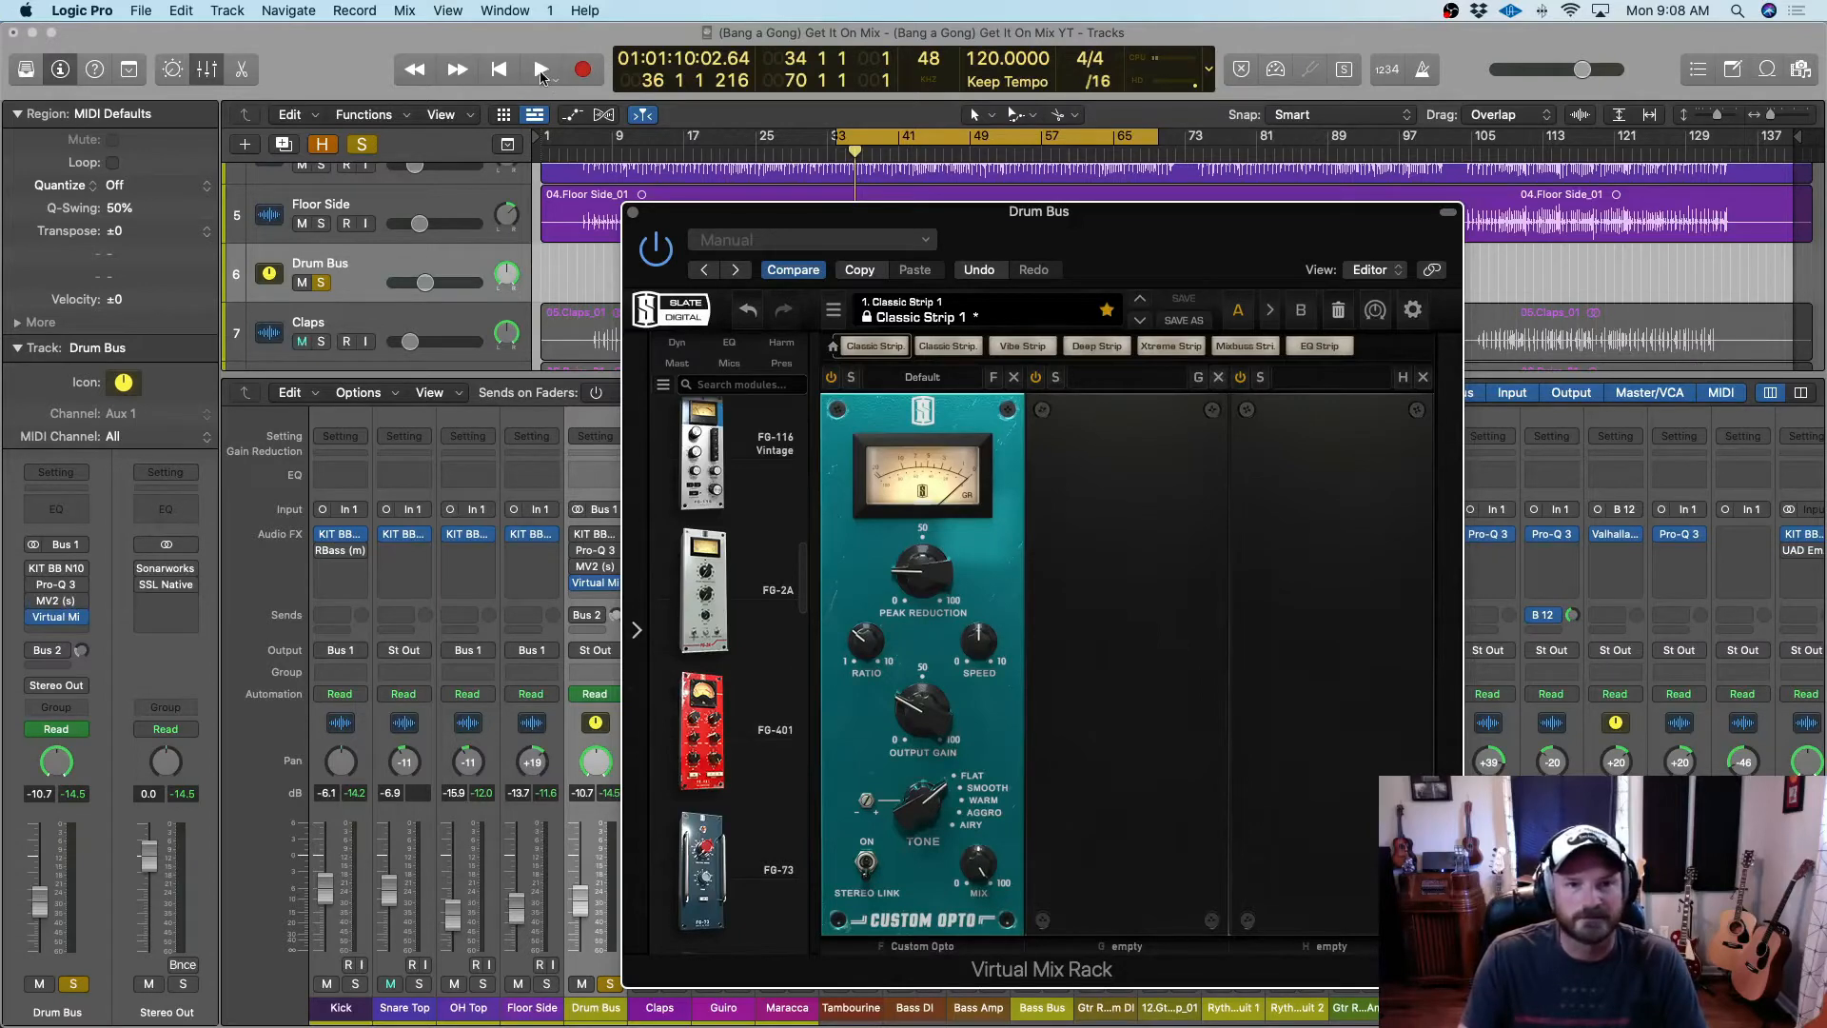
{"action": "left_click", "coordinate": [541, 72]}
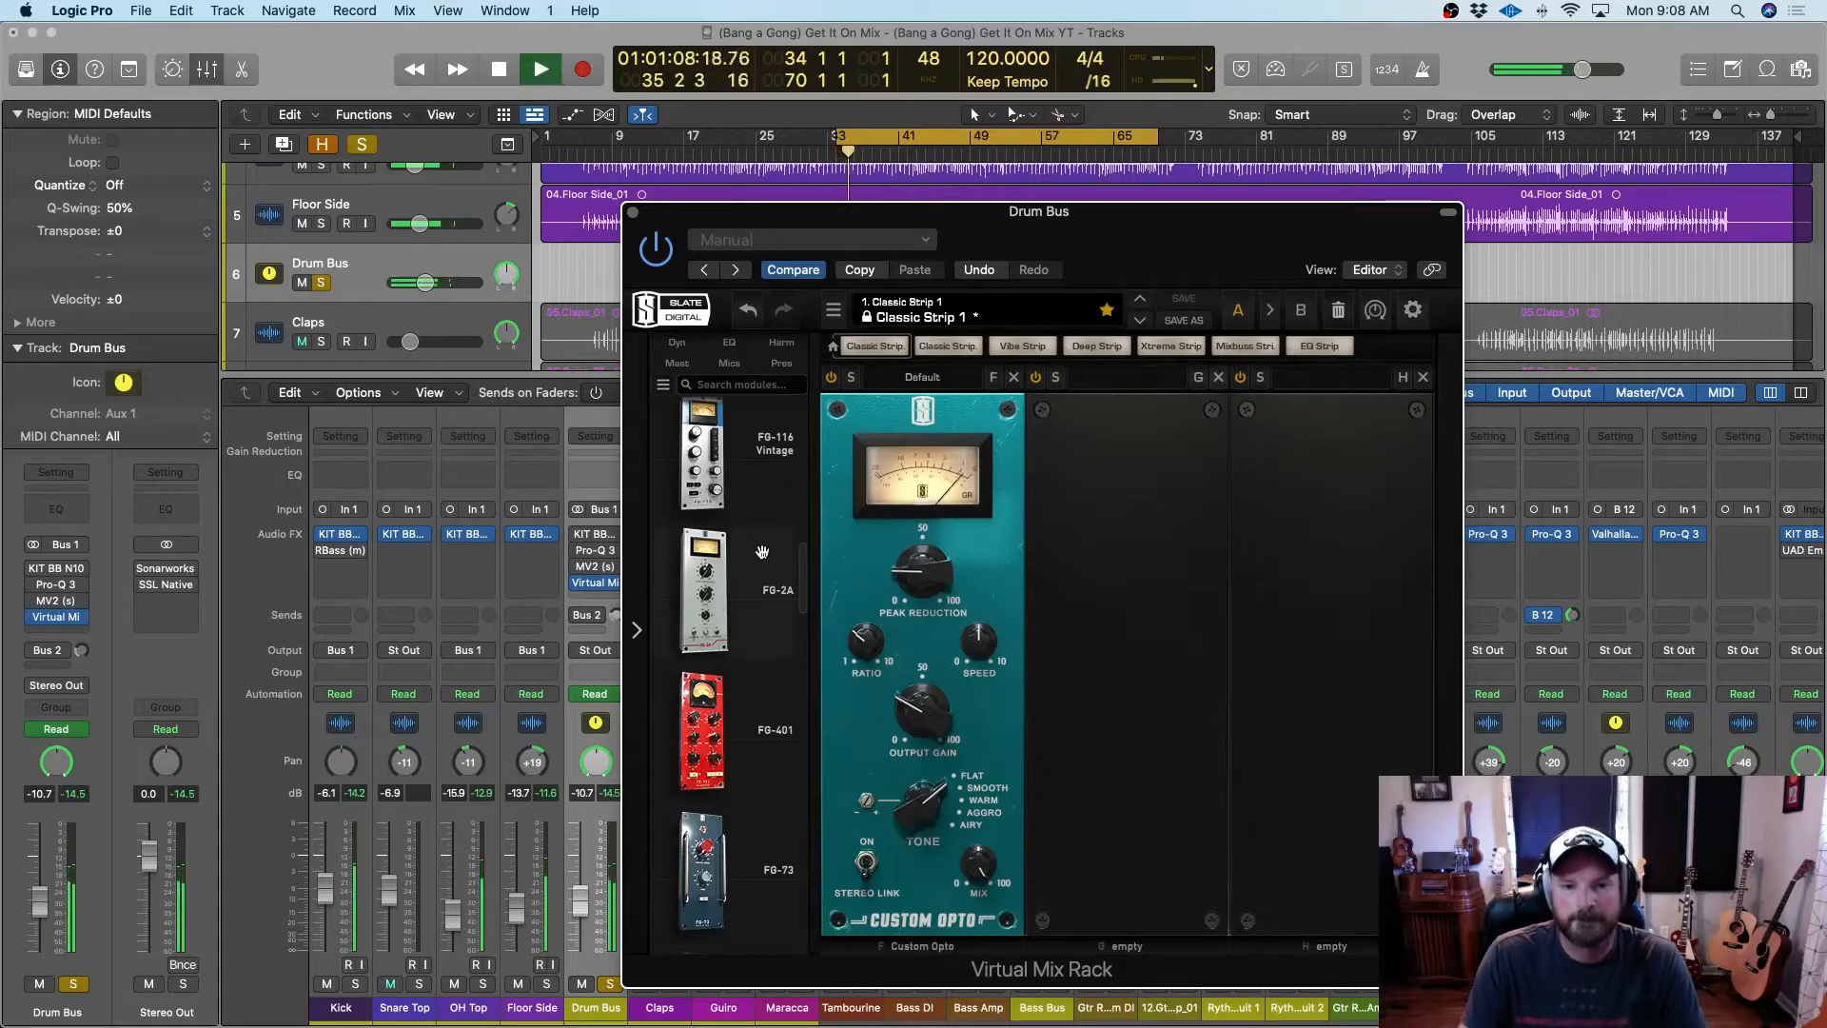
{"action": "left_click_drag", "start_coordinate": [927, 590], "coordinate": [916, 549]}
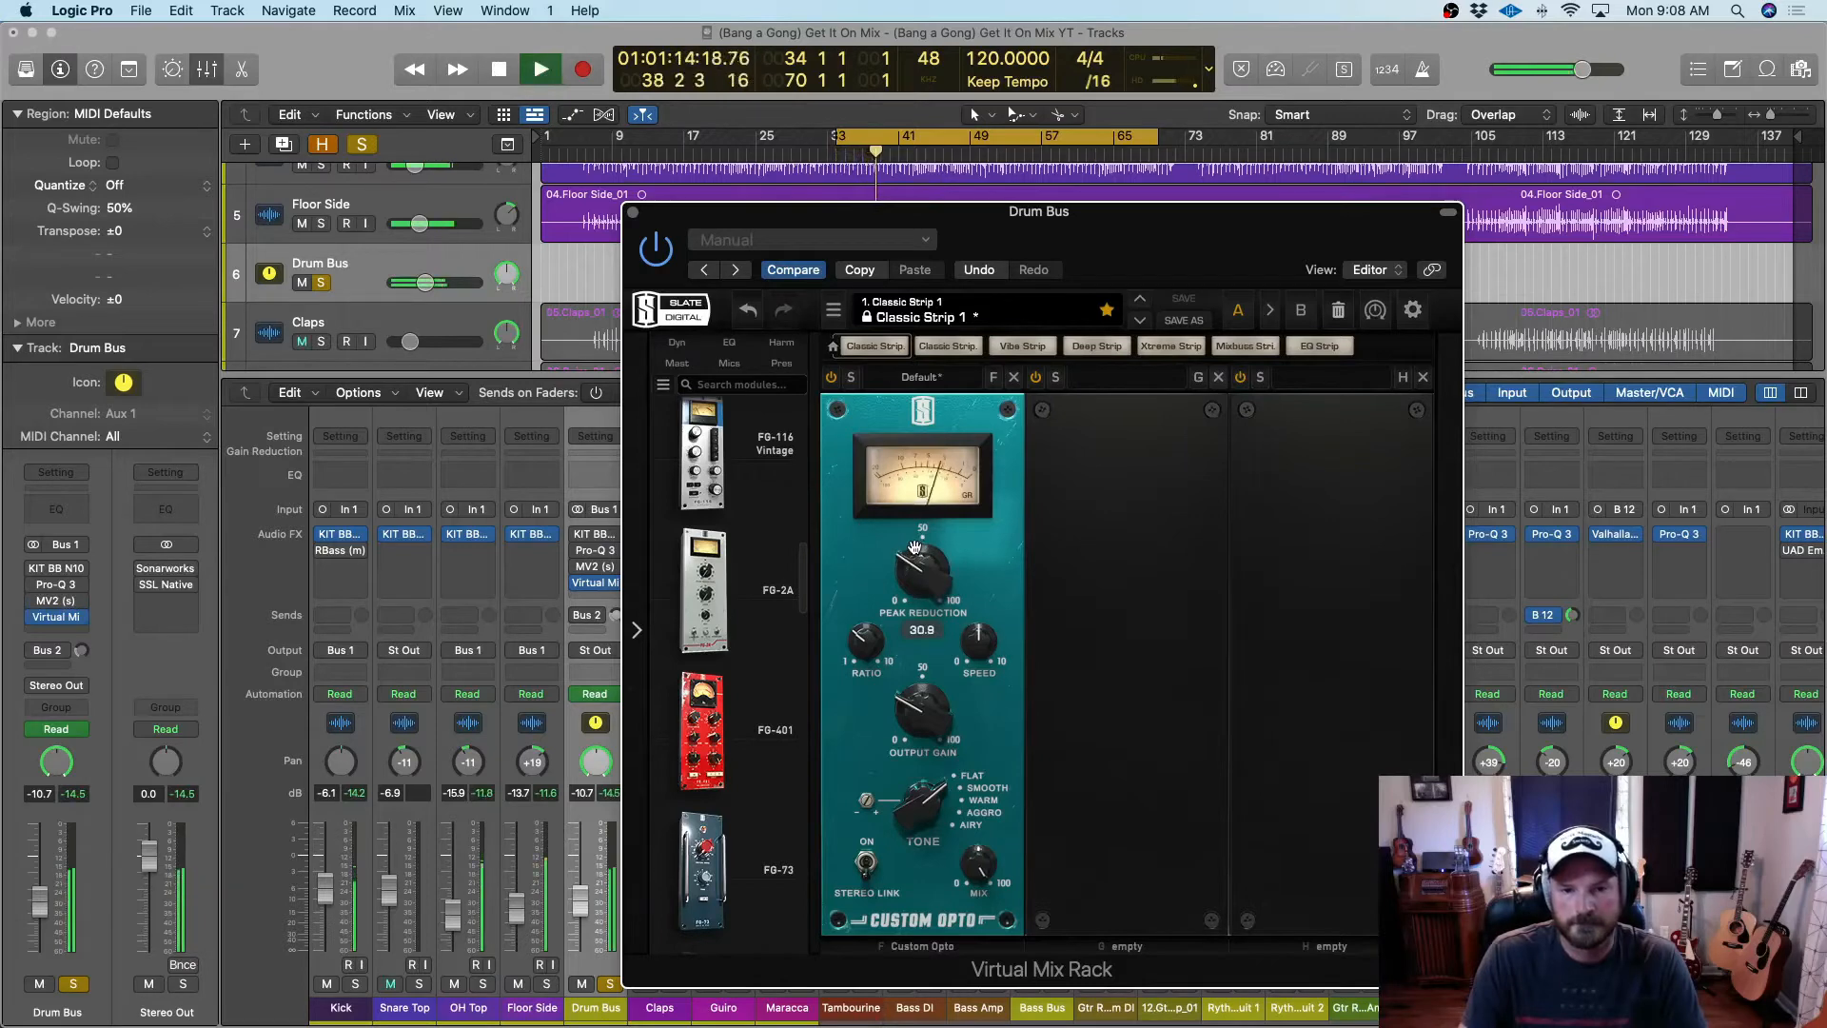
{"action": "mouse_move", "coordinate": [913, 716]}
{"action": "left_click_drag", "start_coordinate": [913, 716], "coordinate": [911, 679]}
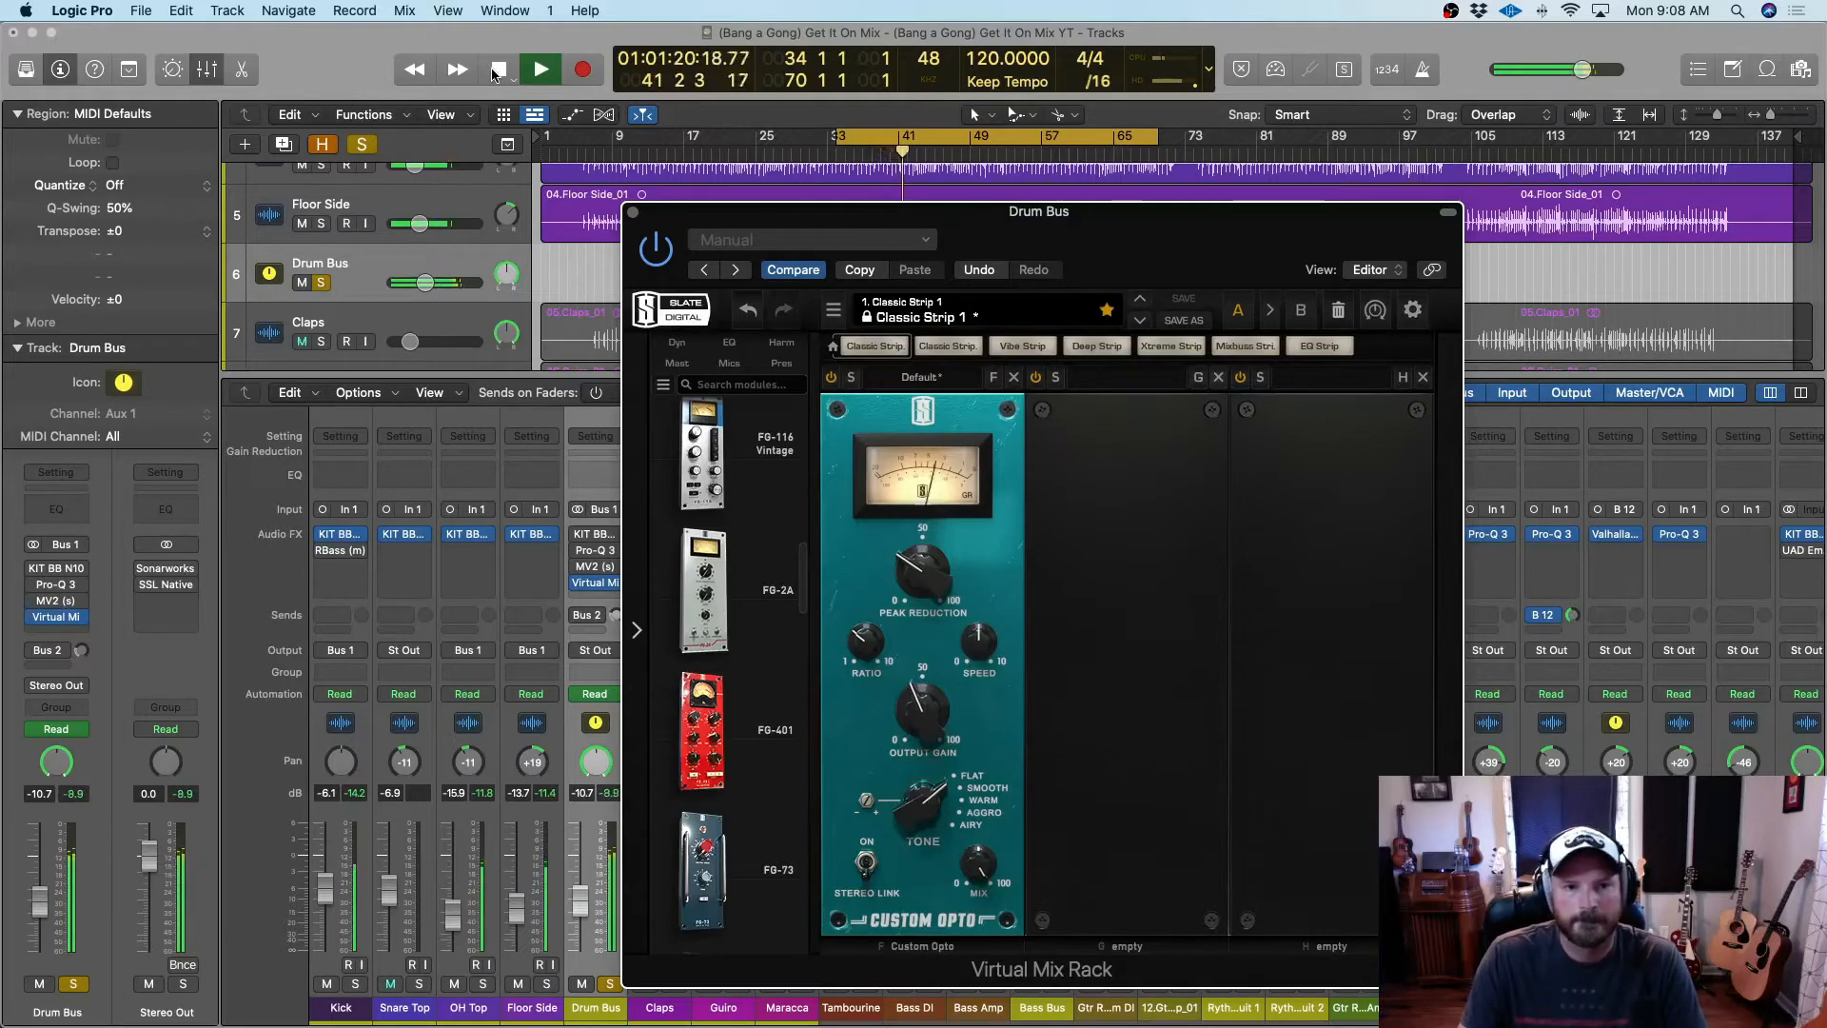
{"action": "key", "text": "space"}
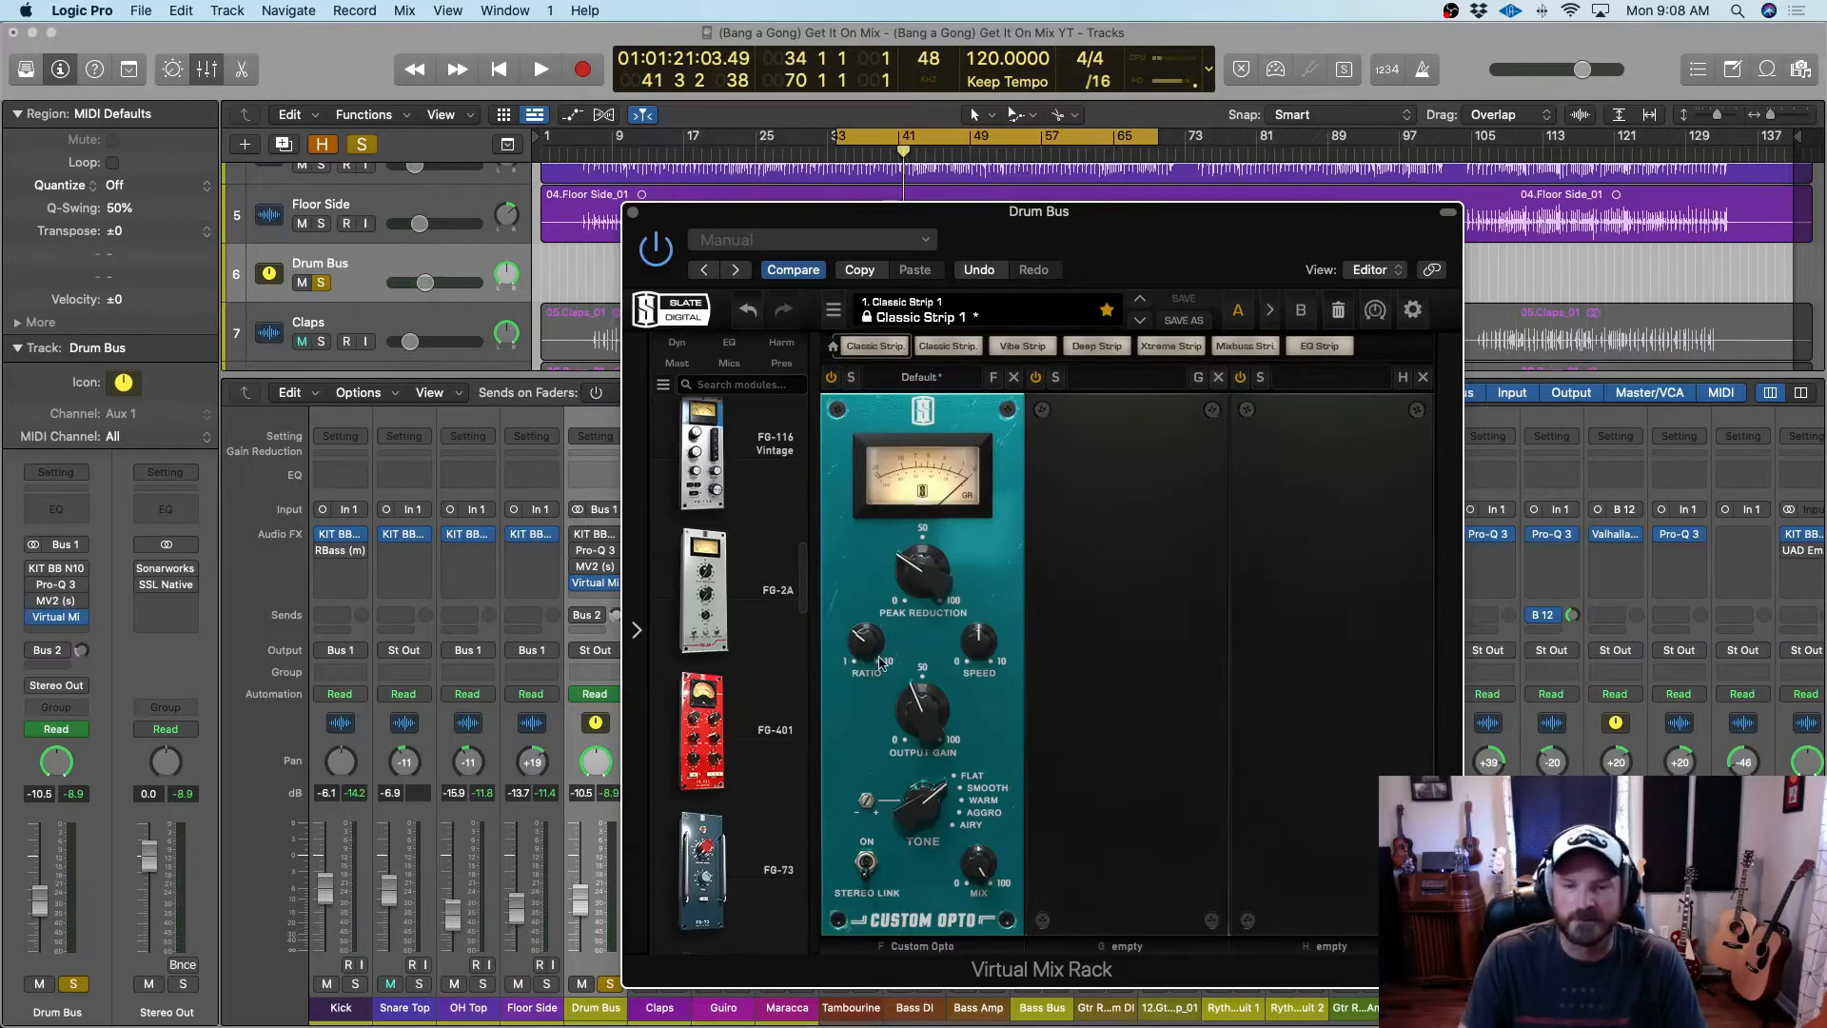
Turn the Custom Opto's Ratio to its midpoint, try the Speed knob, and fine-tune Peak Reduction and Output Gain
{"action": "left_click_drag", "start_coordinate": [864, 654], "coordinate": [842, 584]}
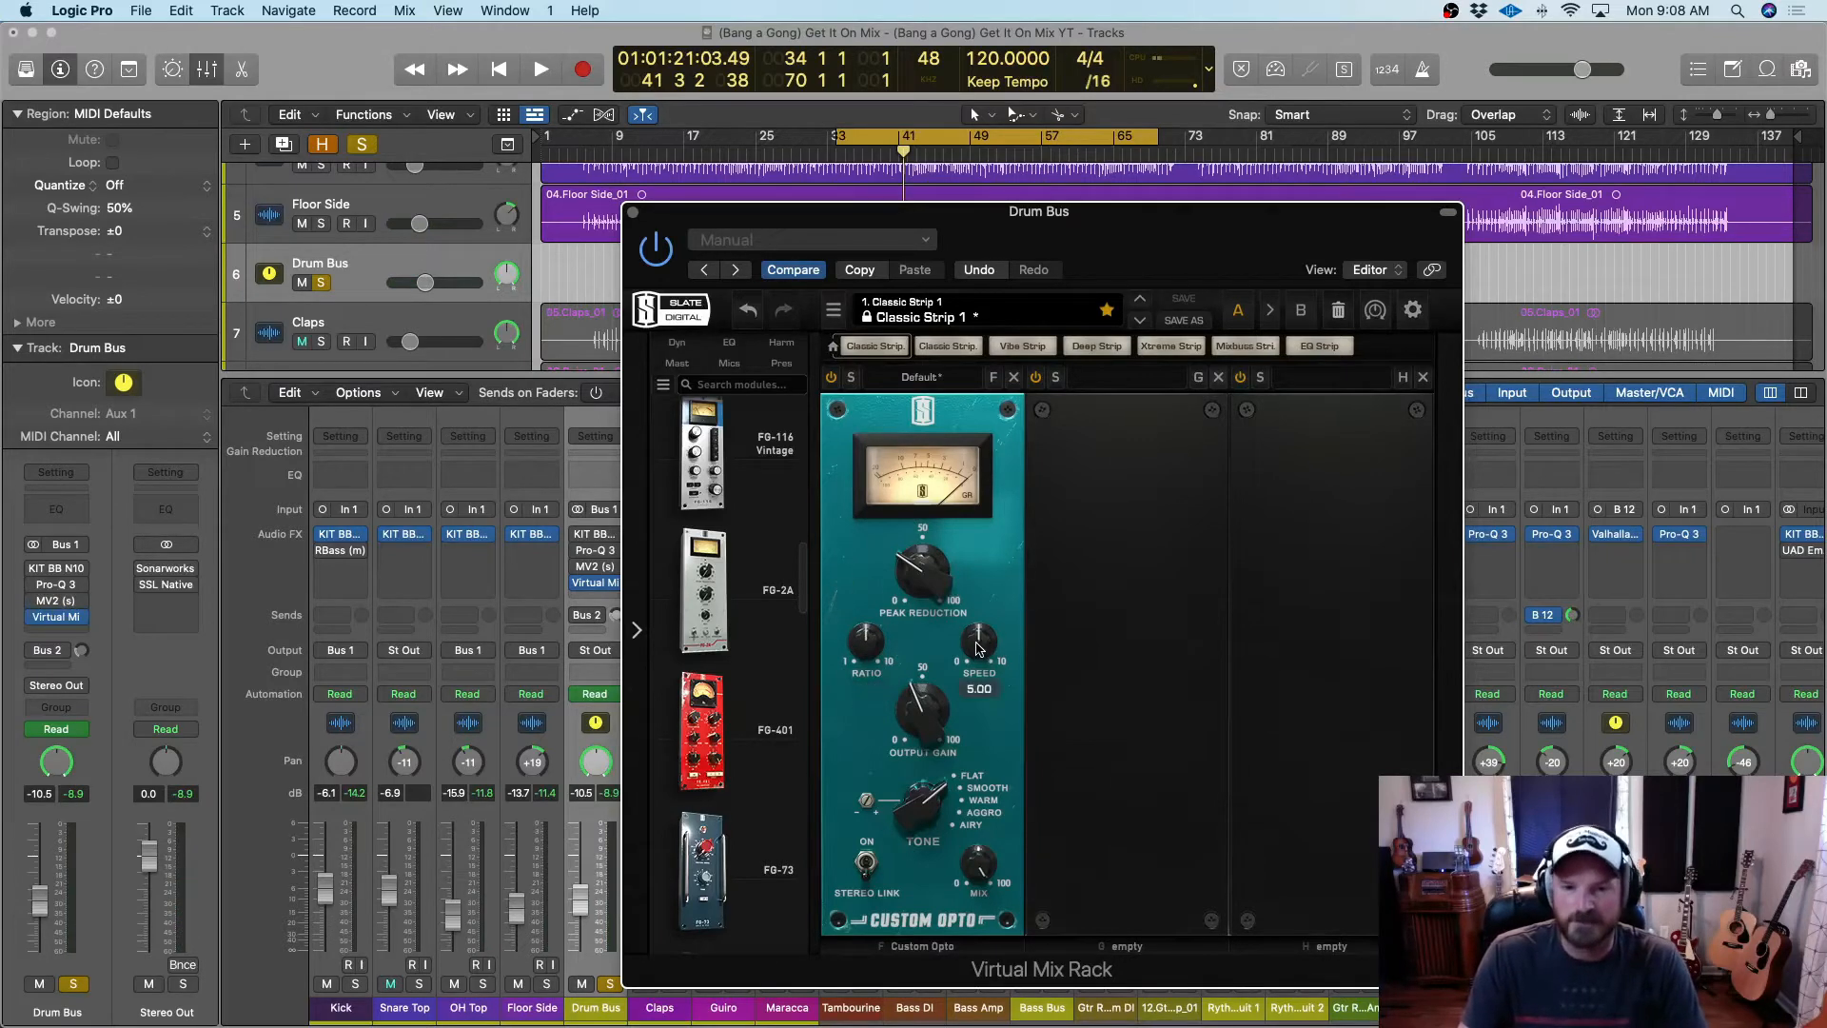
{"action": "mouse_move", "coordinate": [979, 629]}
{"action": "left_mouse_down"}
{"action": "mouse_move", "coordinate": [969, 552]}
{"action": "mouse_move", "coordinate": [948, 767]}
{"action": "mouse_move", "coordinate": [944, 459]}
{"action": "mouse_move", "coordinate": [942, 633]}
{"action": "mouse_move", "coordinate": [955, 608]}
{"action": "left_mouse_up"}
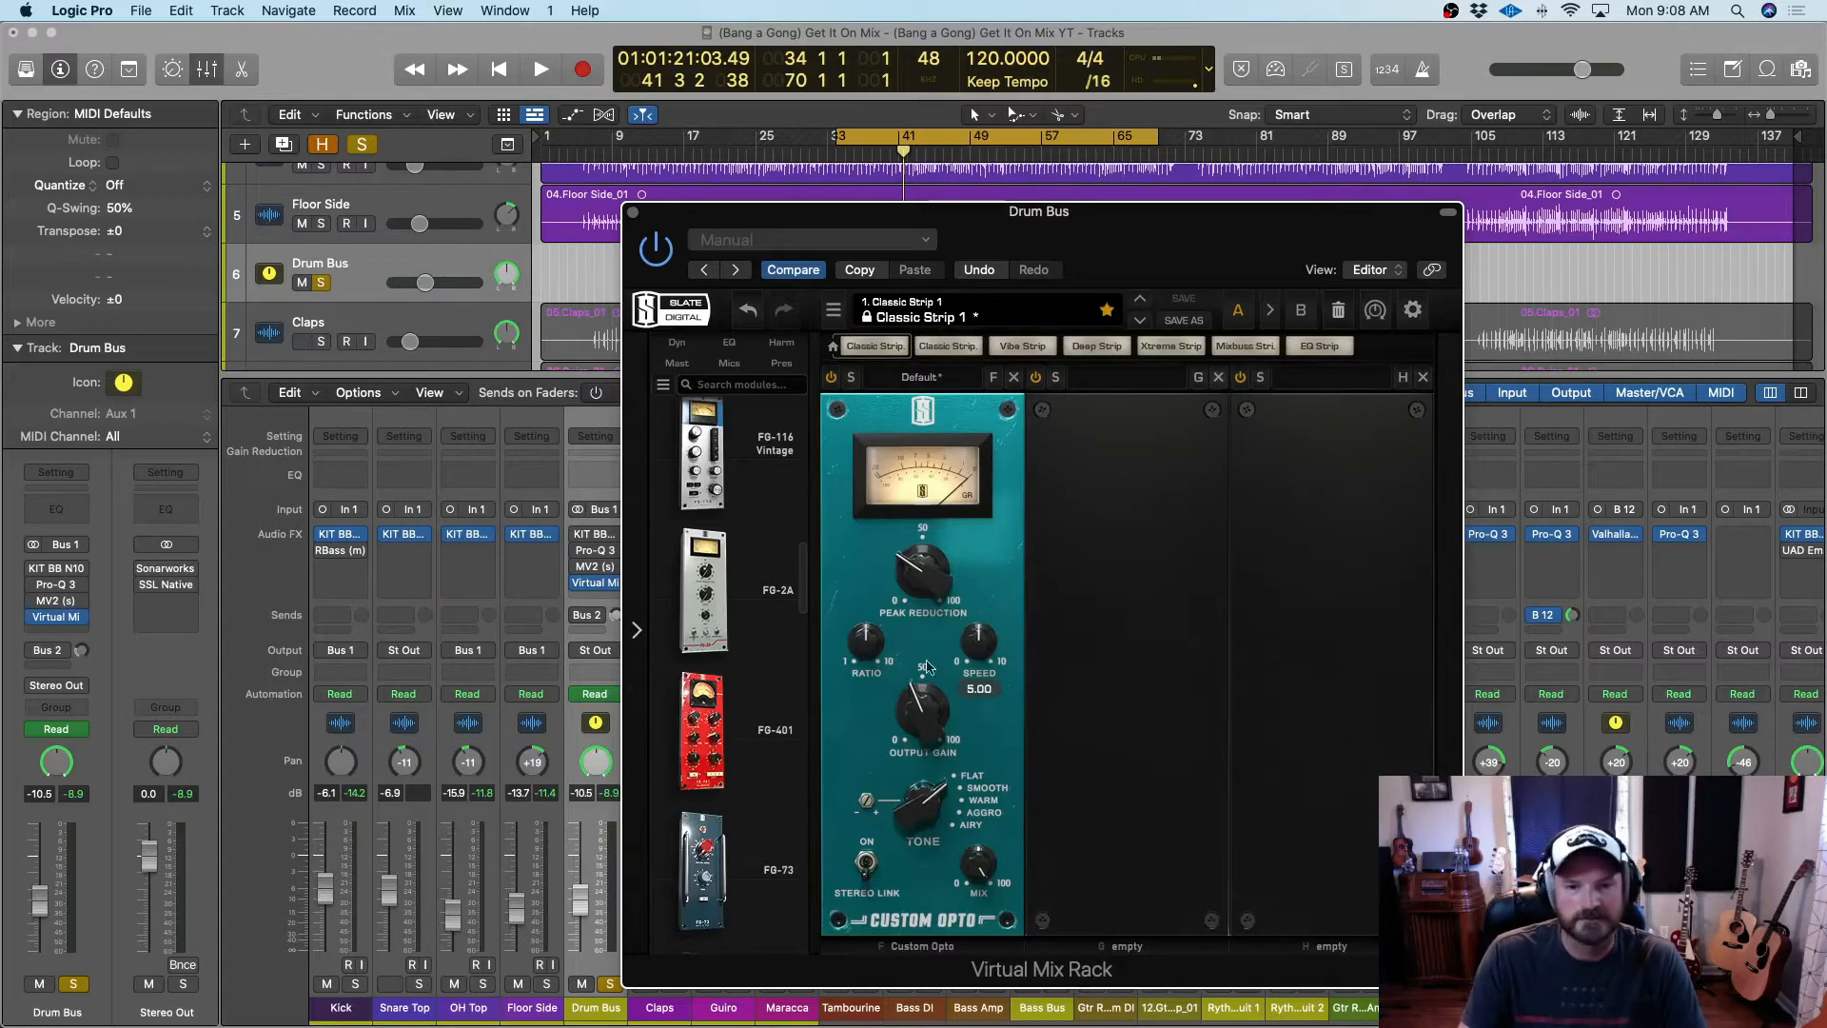
{"action": "left_click_drag", "start_coordinate": [912, 725], "coordinate": [1021, 671]}
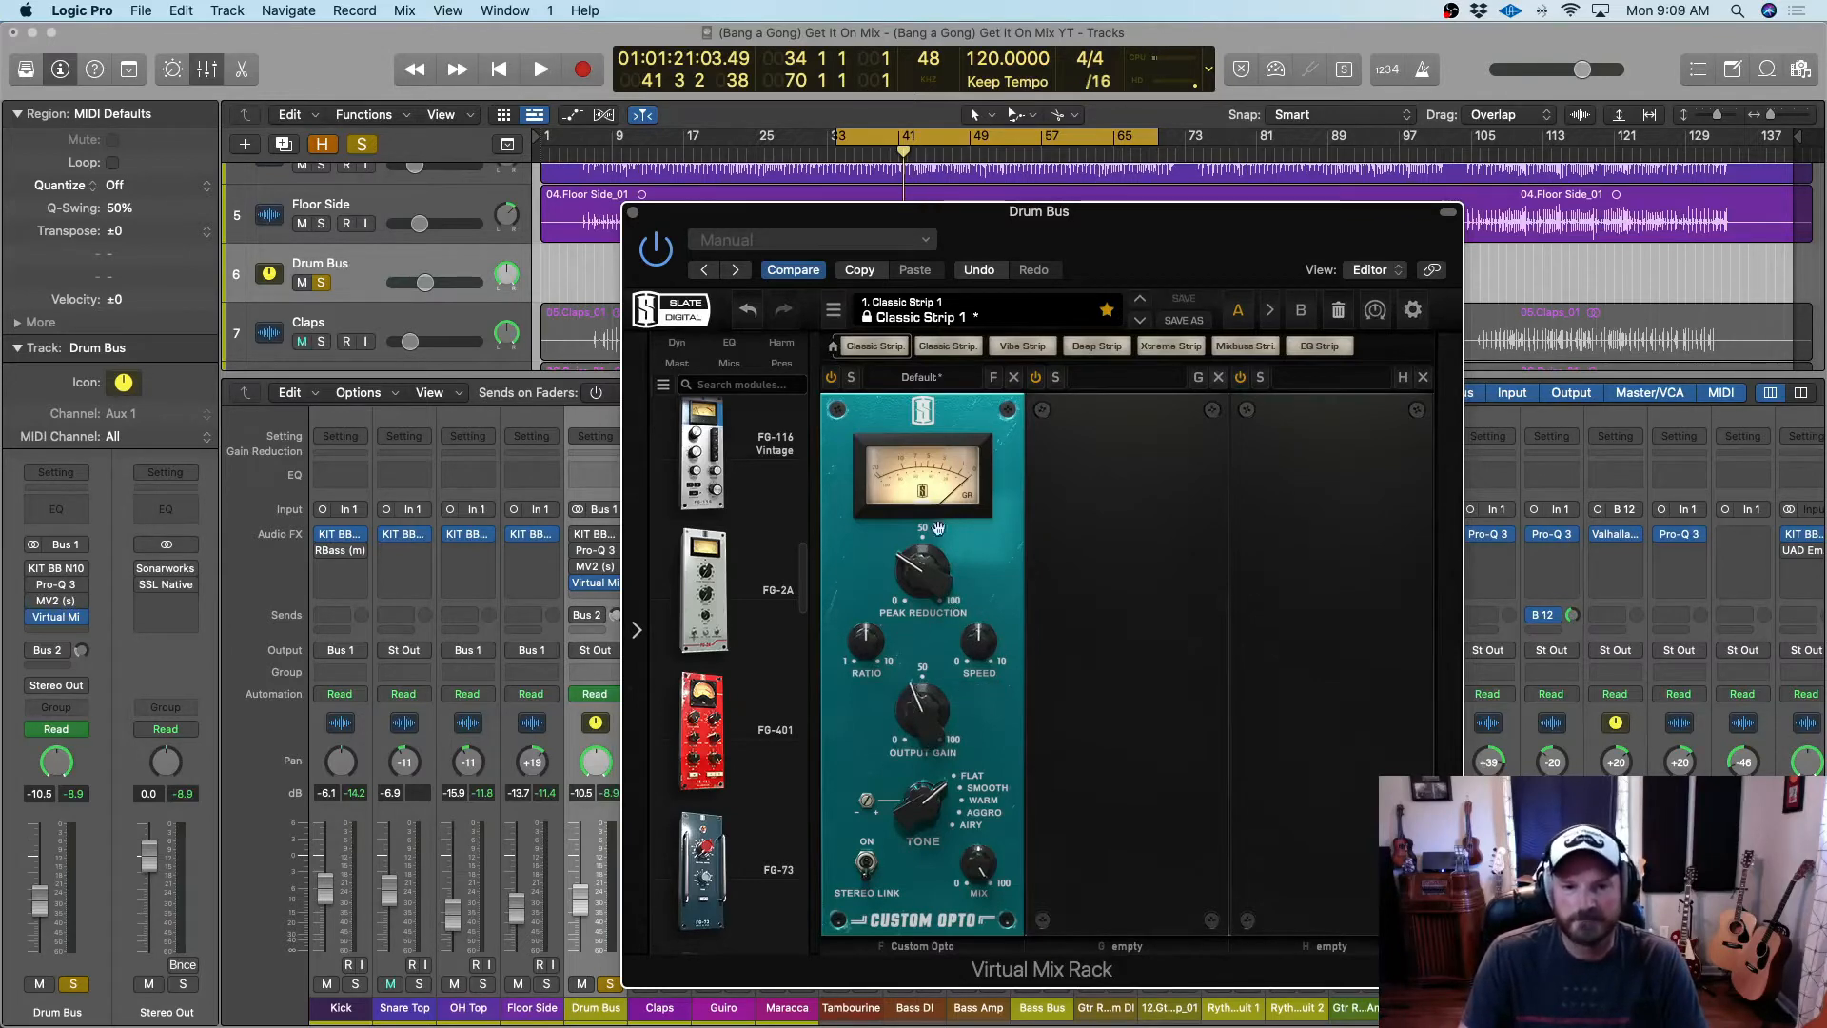
{"action": "mouse_move", "coordinate": [921, 587]}
{"action": "left_mouse_down"}
{"action": "mouse_move", "coordinate": [913, 528]}
{"action": "mouse_move", "coordinate": [903, 565]}
{"action": "left_mouse_up"}
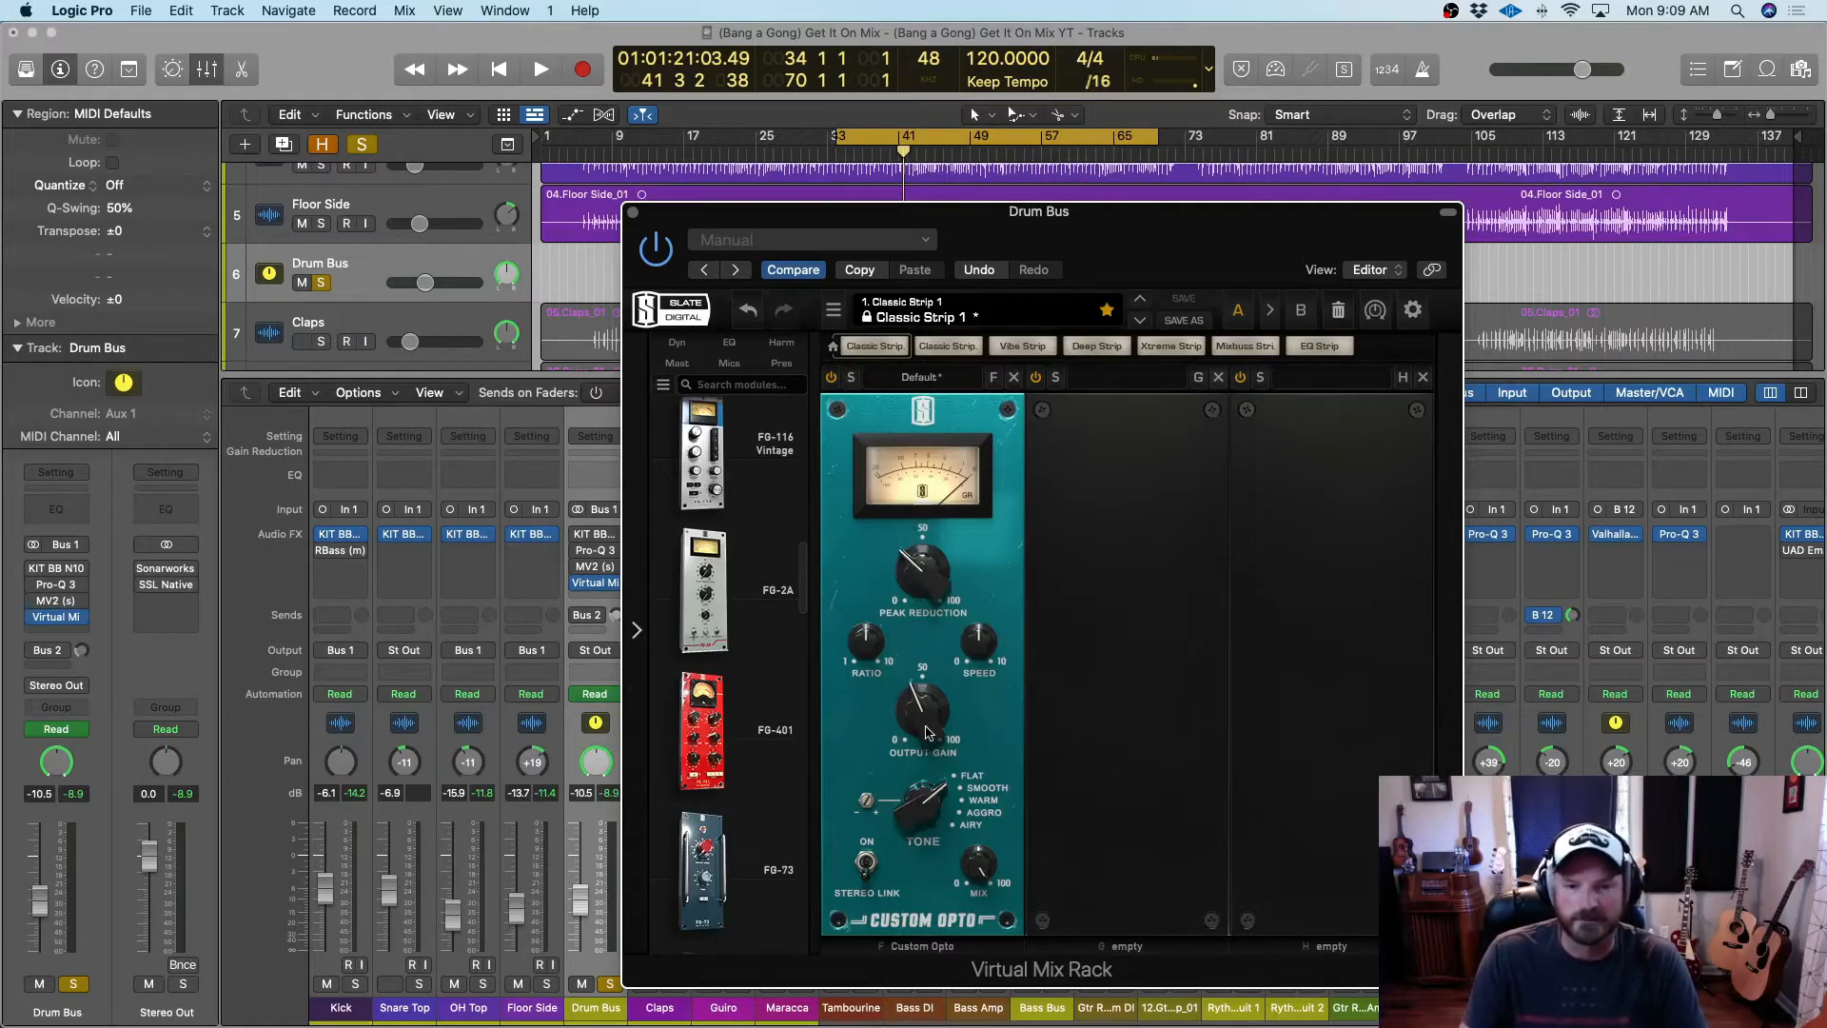
{"action": "mouse_move", "coordinate": [921, 727]}
{"action": "left_mouse_down"}
{"action": "mouse_move", "coordinate": [919, 705]}
{"action": "mouse_move", "coordinate": [913, 727]}
{"action": "left_mouse_up"}
Try out the Custom Opto's Mix knob and the small knob beside Tone, continuing the adjustment during playback
{"action": "mouse_move", "coordinate": [866, 807]}
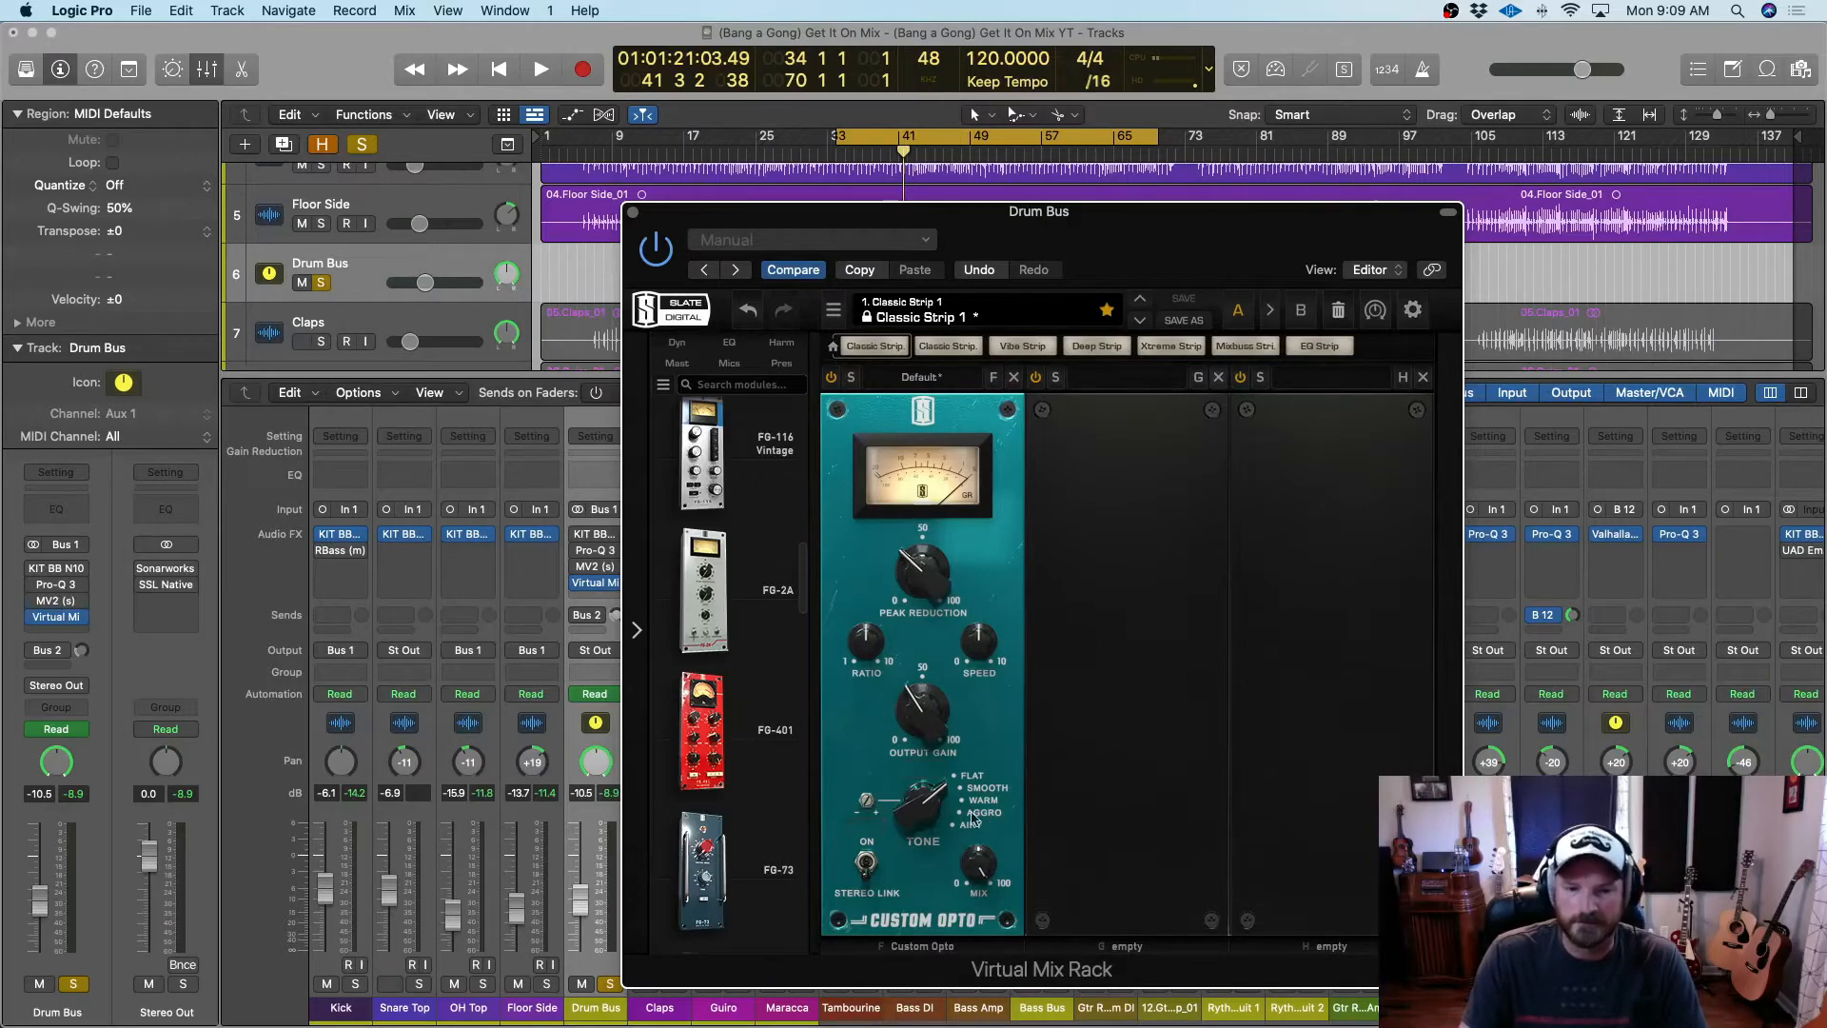
{"action": "left_click_drag", "start_coordinate": [864, 698], "coordinate": [859, 754]}
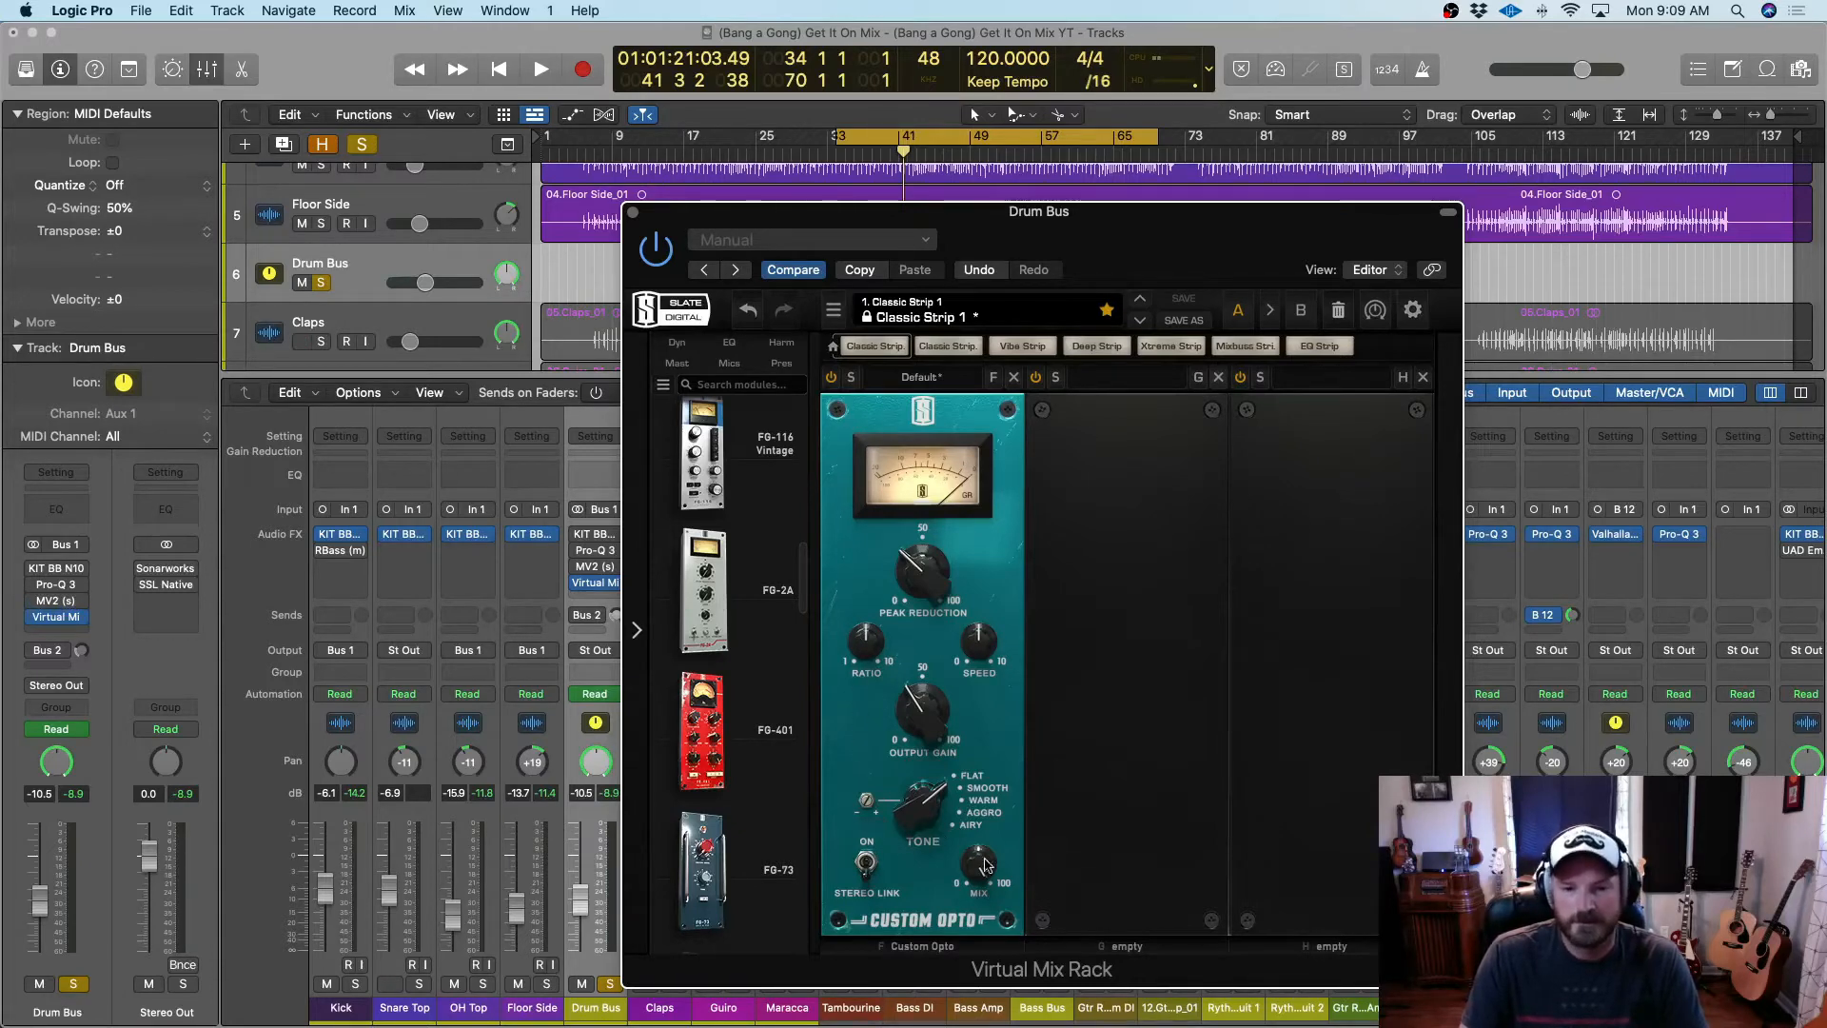
{"action": "left_click_drag", "start_coordinate": [986, 865], "coordinate": [975, 851]}
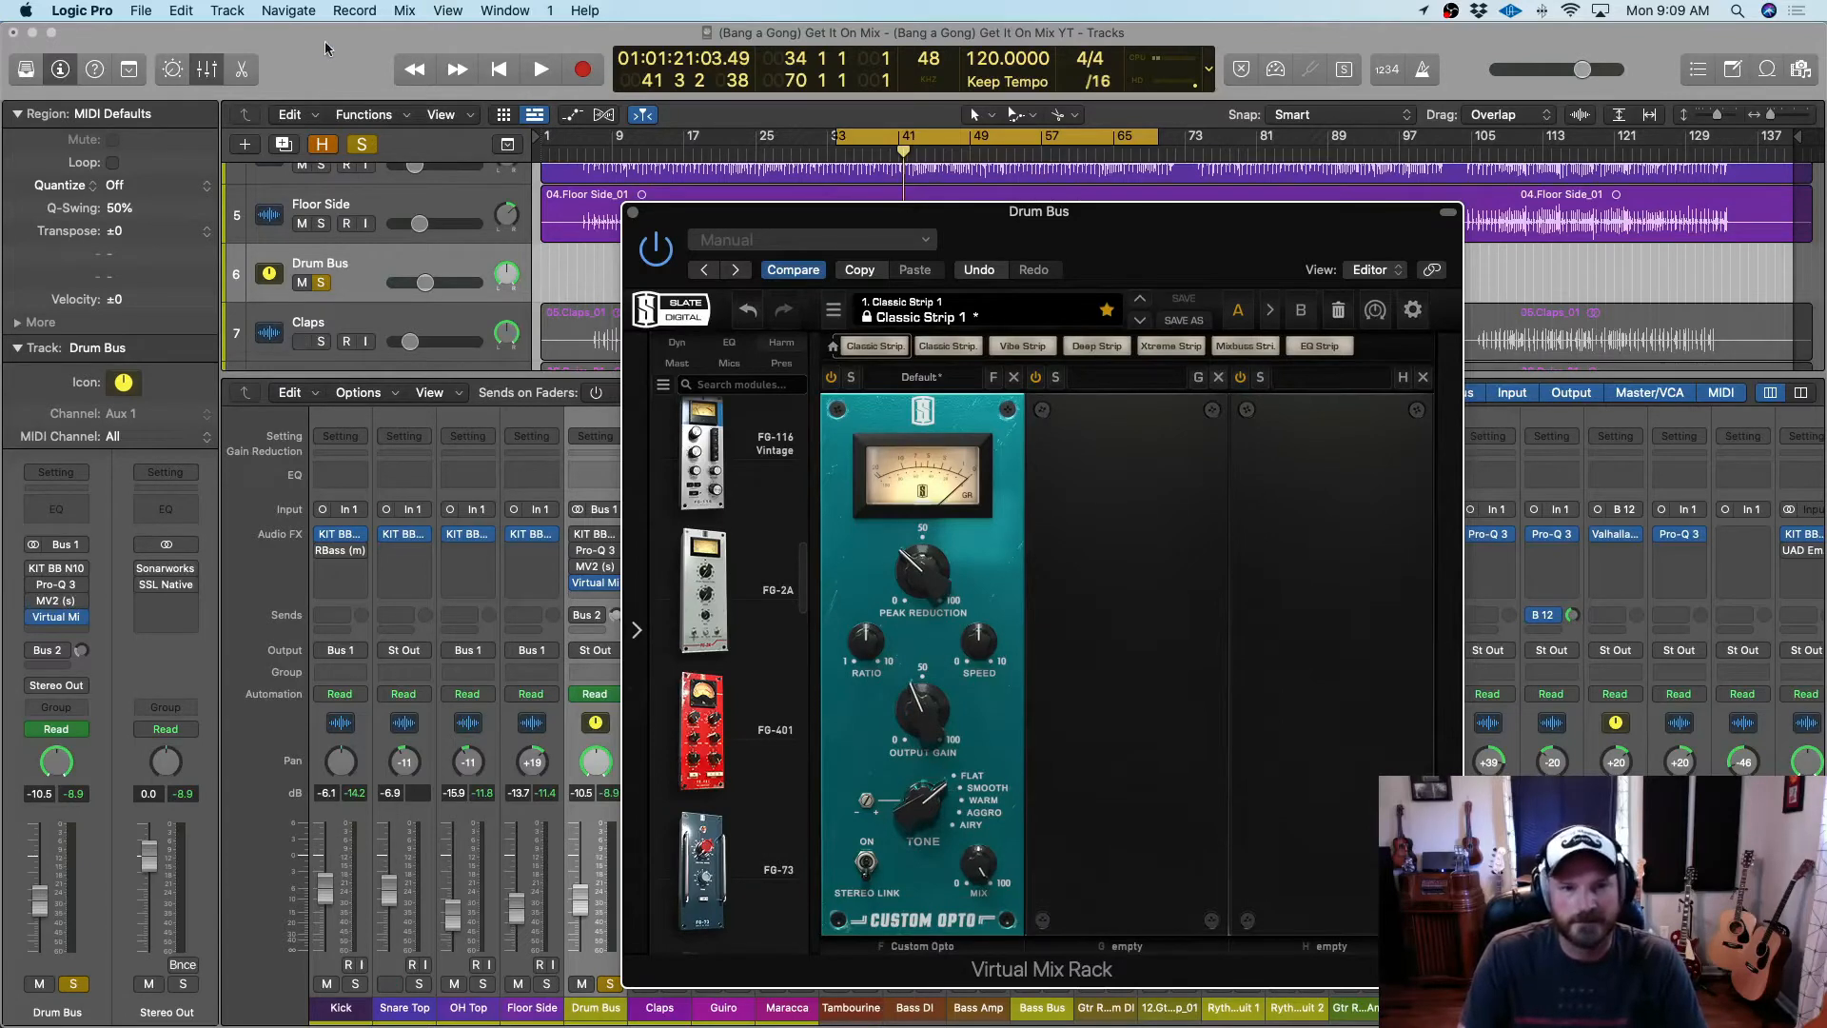
{"action": "left_click", "coordinate": [542, 72]}
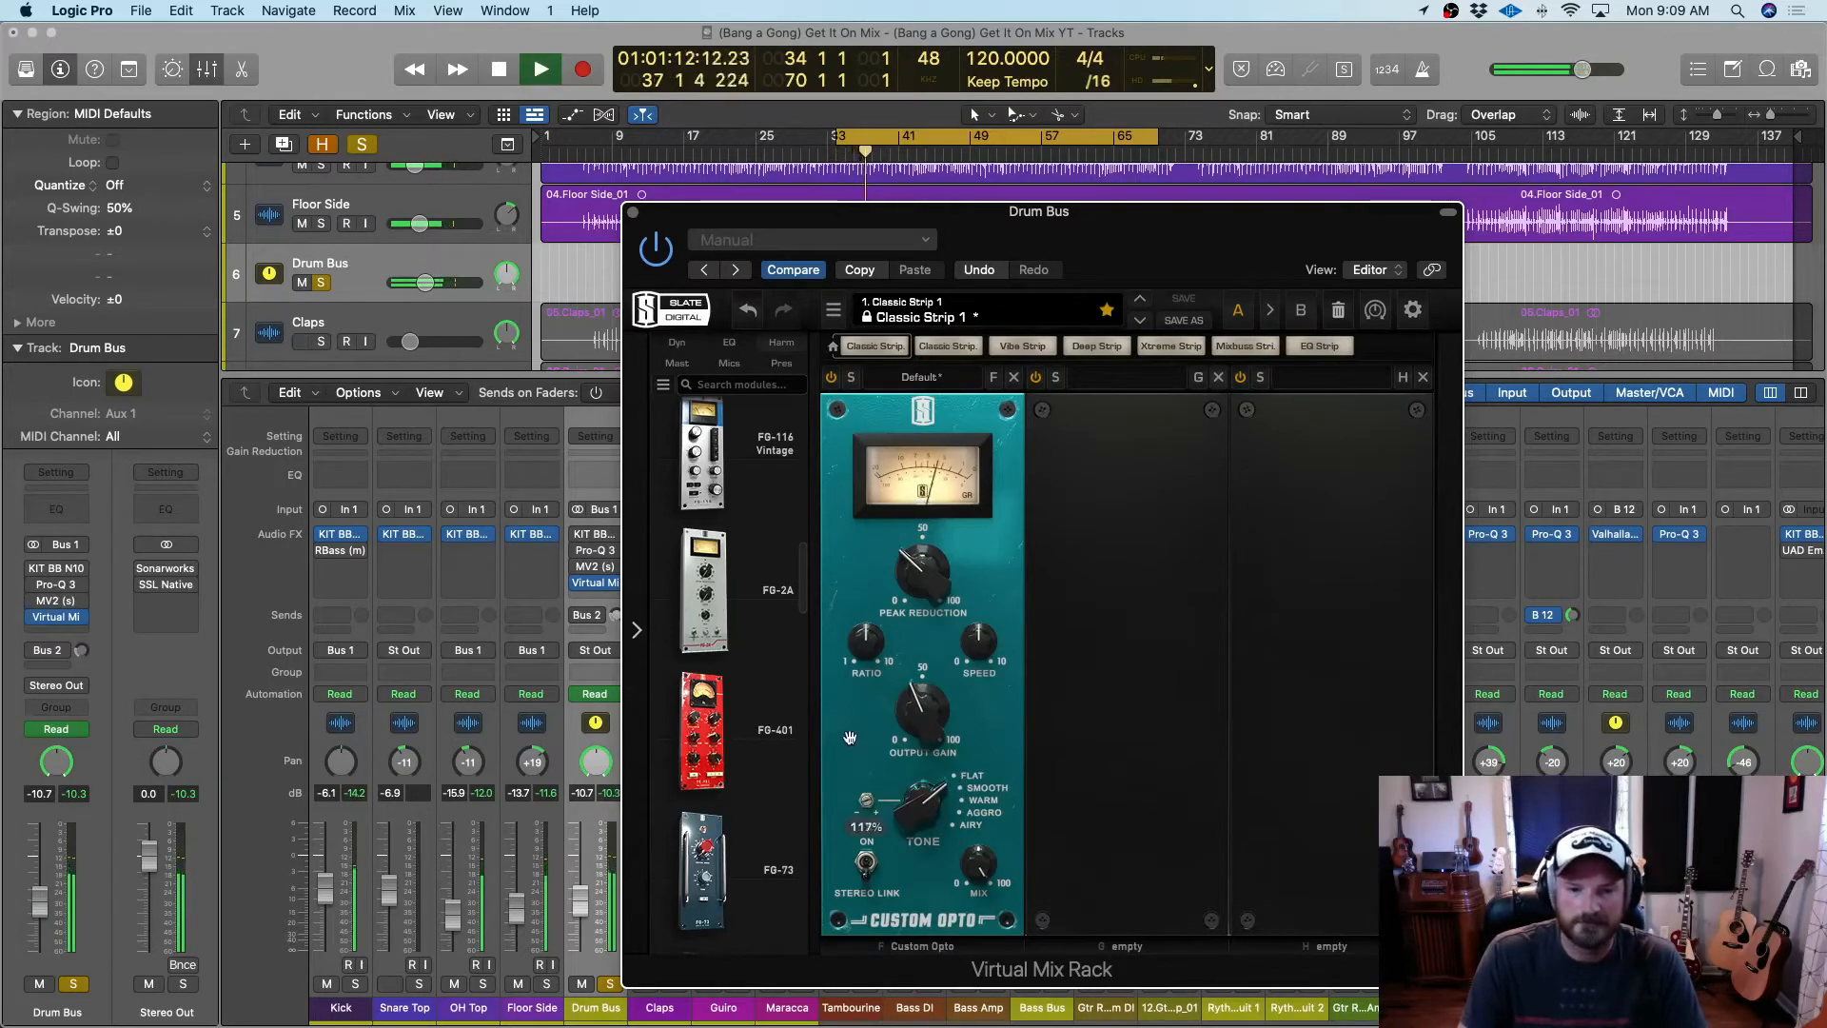
{"action": "left_click_drag", "start_coordinate": [845, 623], "coordinate": [845, 453]}
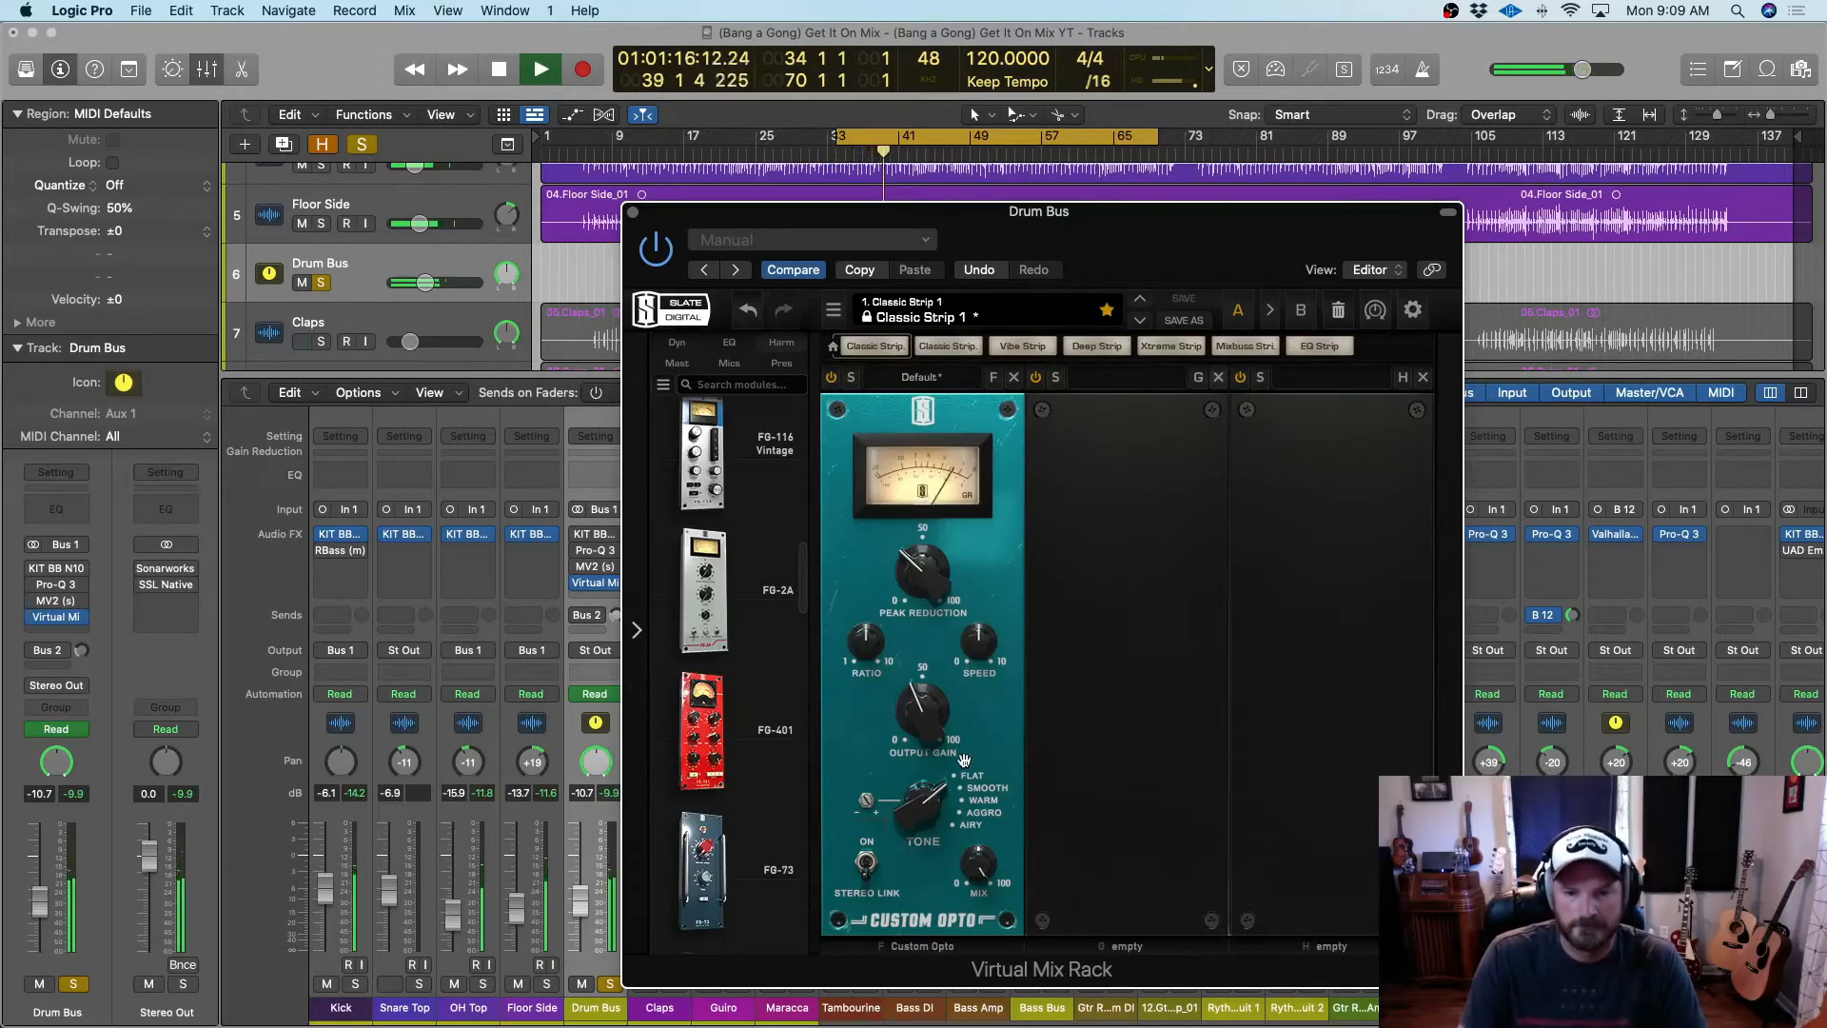
Set the Custom Opto's Tone to Smooth and adjust Peak Reduction to 38.0 with more Output Gain during playback
{"action": "left_click", "coordinate": [975, 792]}
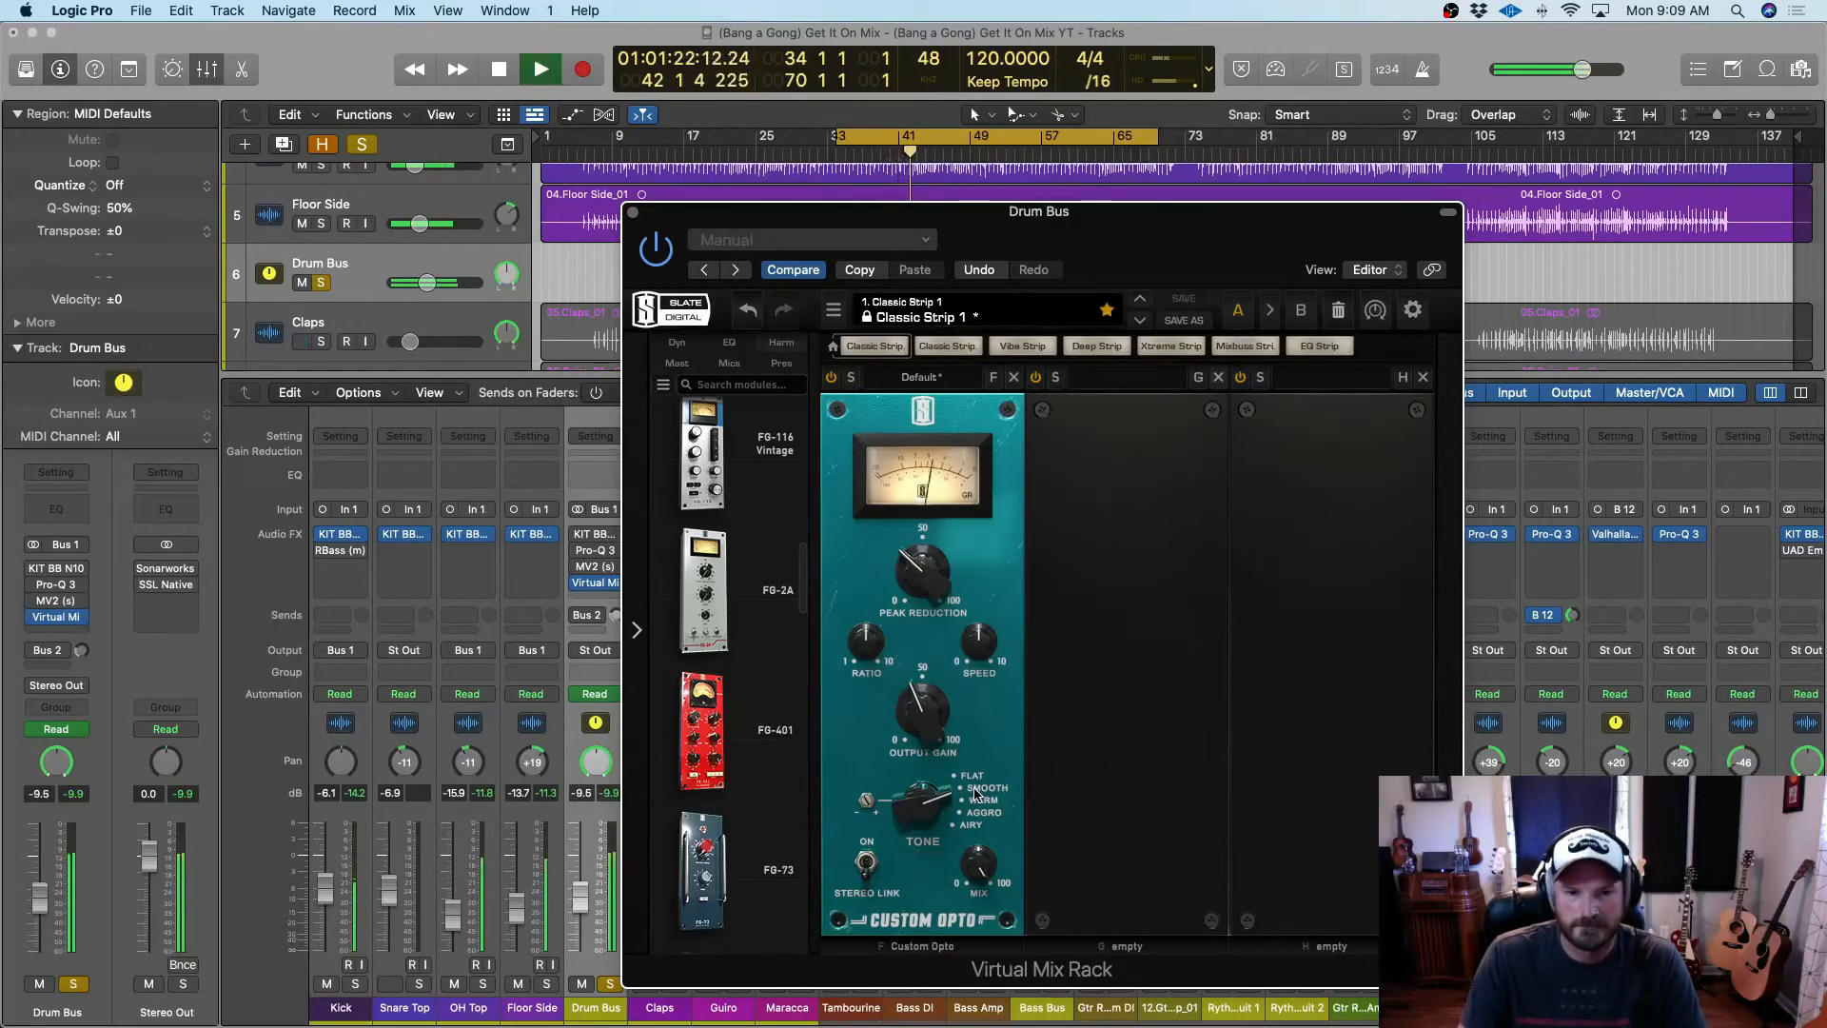
{"action": "mouse_move", "coordinate": [911, 574]}
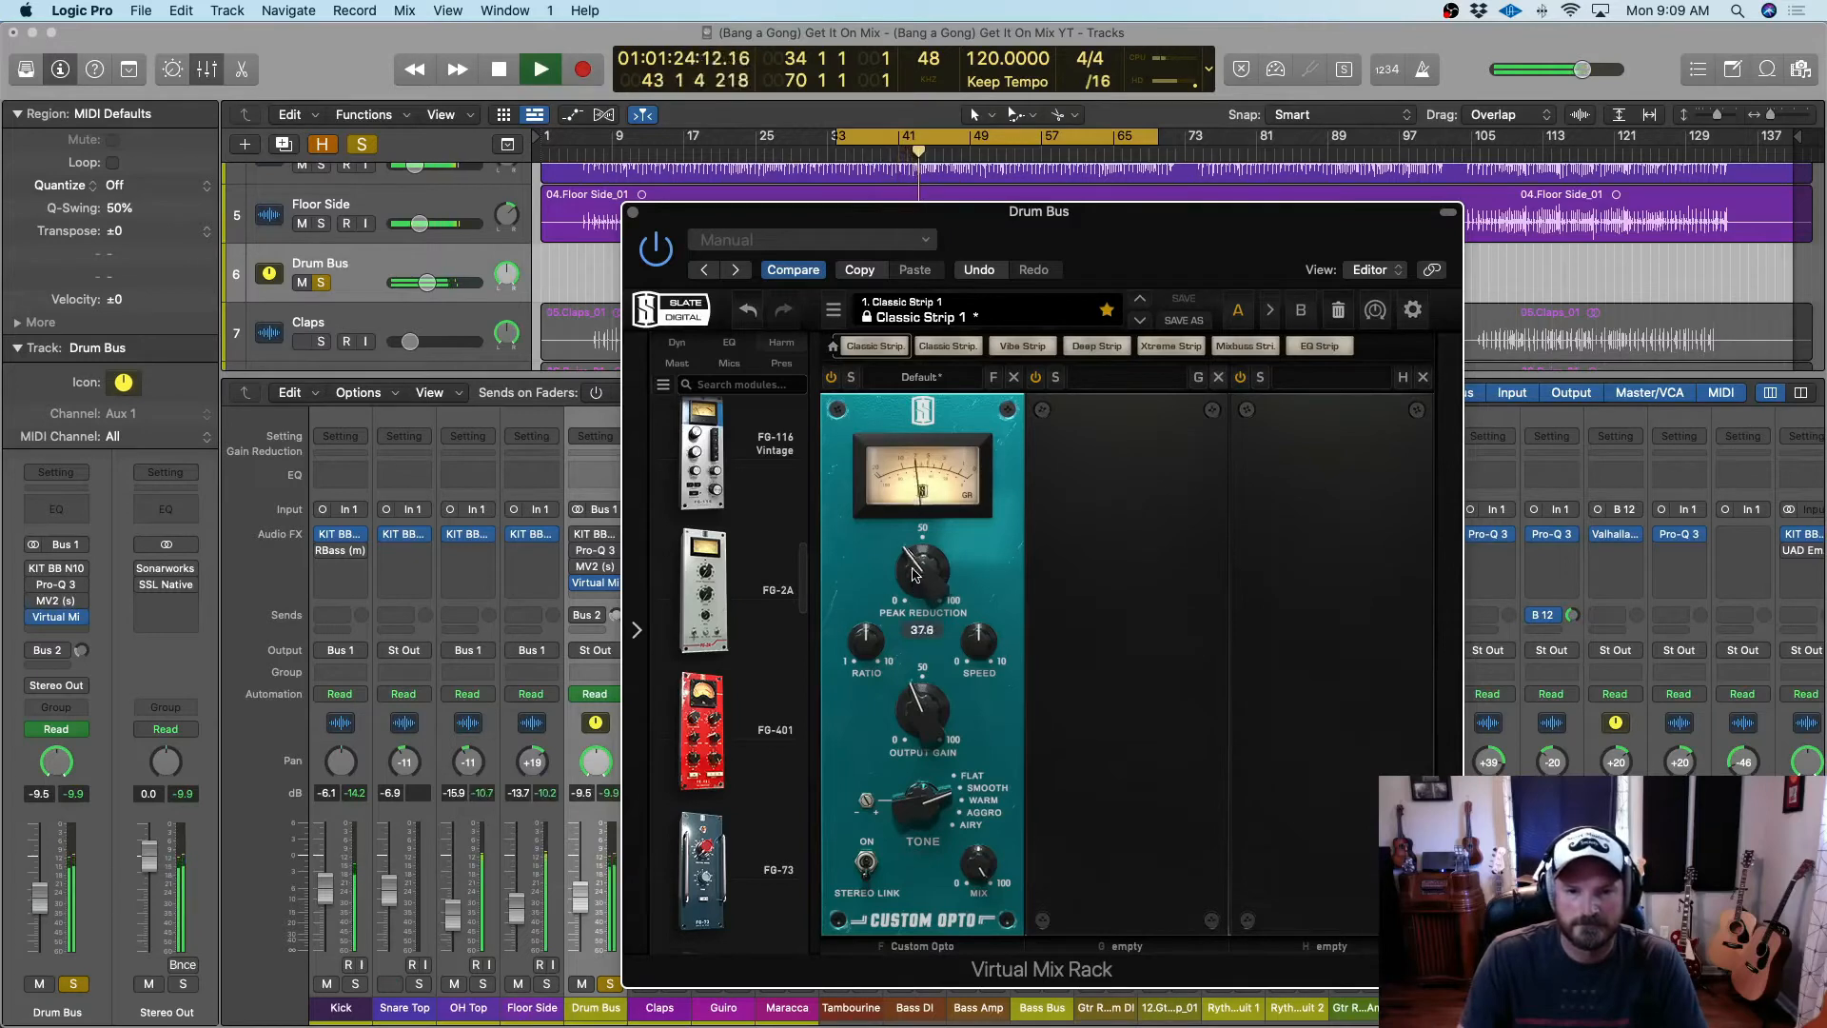
{"action": "left_click_drag", "start_coordinate": [913, 575], "coordinate": [914, 573]}
{"action": "mouse_move", "coordinate": [910, 715]}
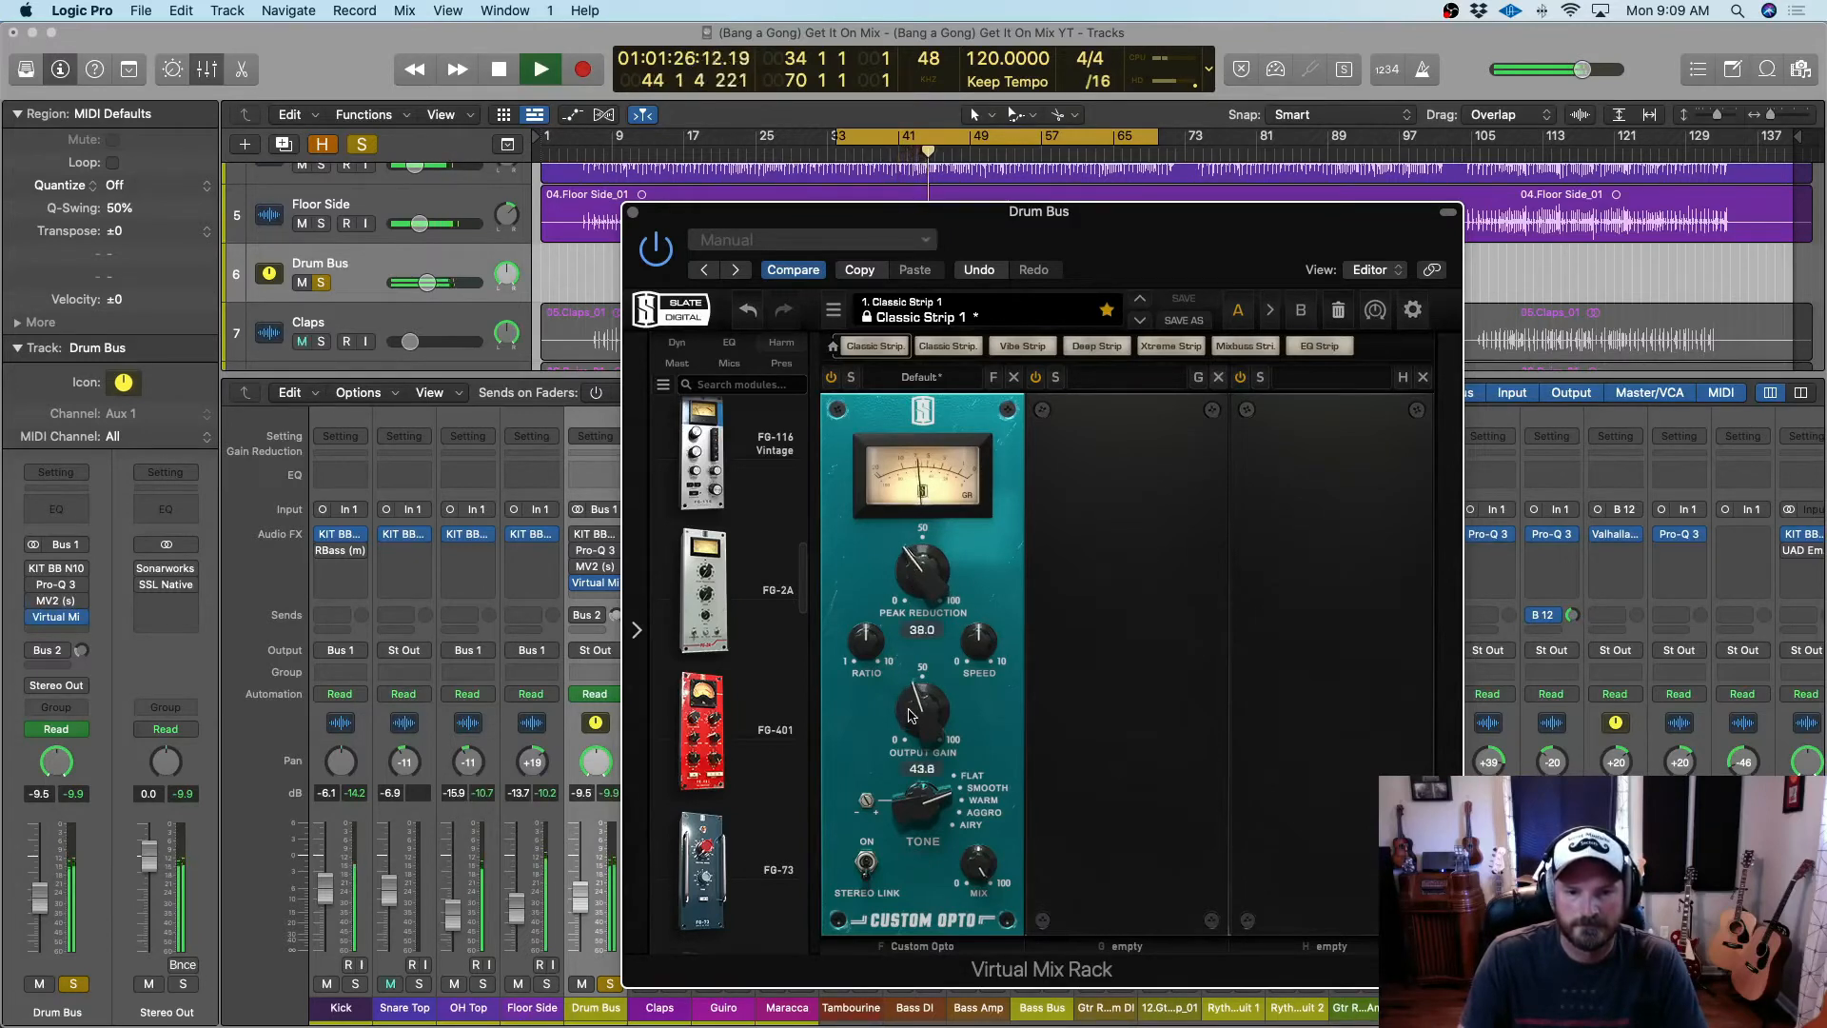
{"action": "left_click_drag", "start_coordinate": [910, 716], "coordinate": [931, 764]}
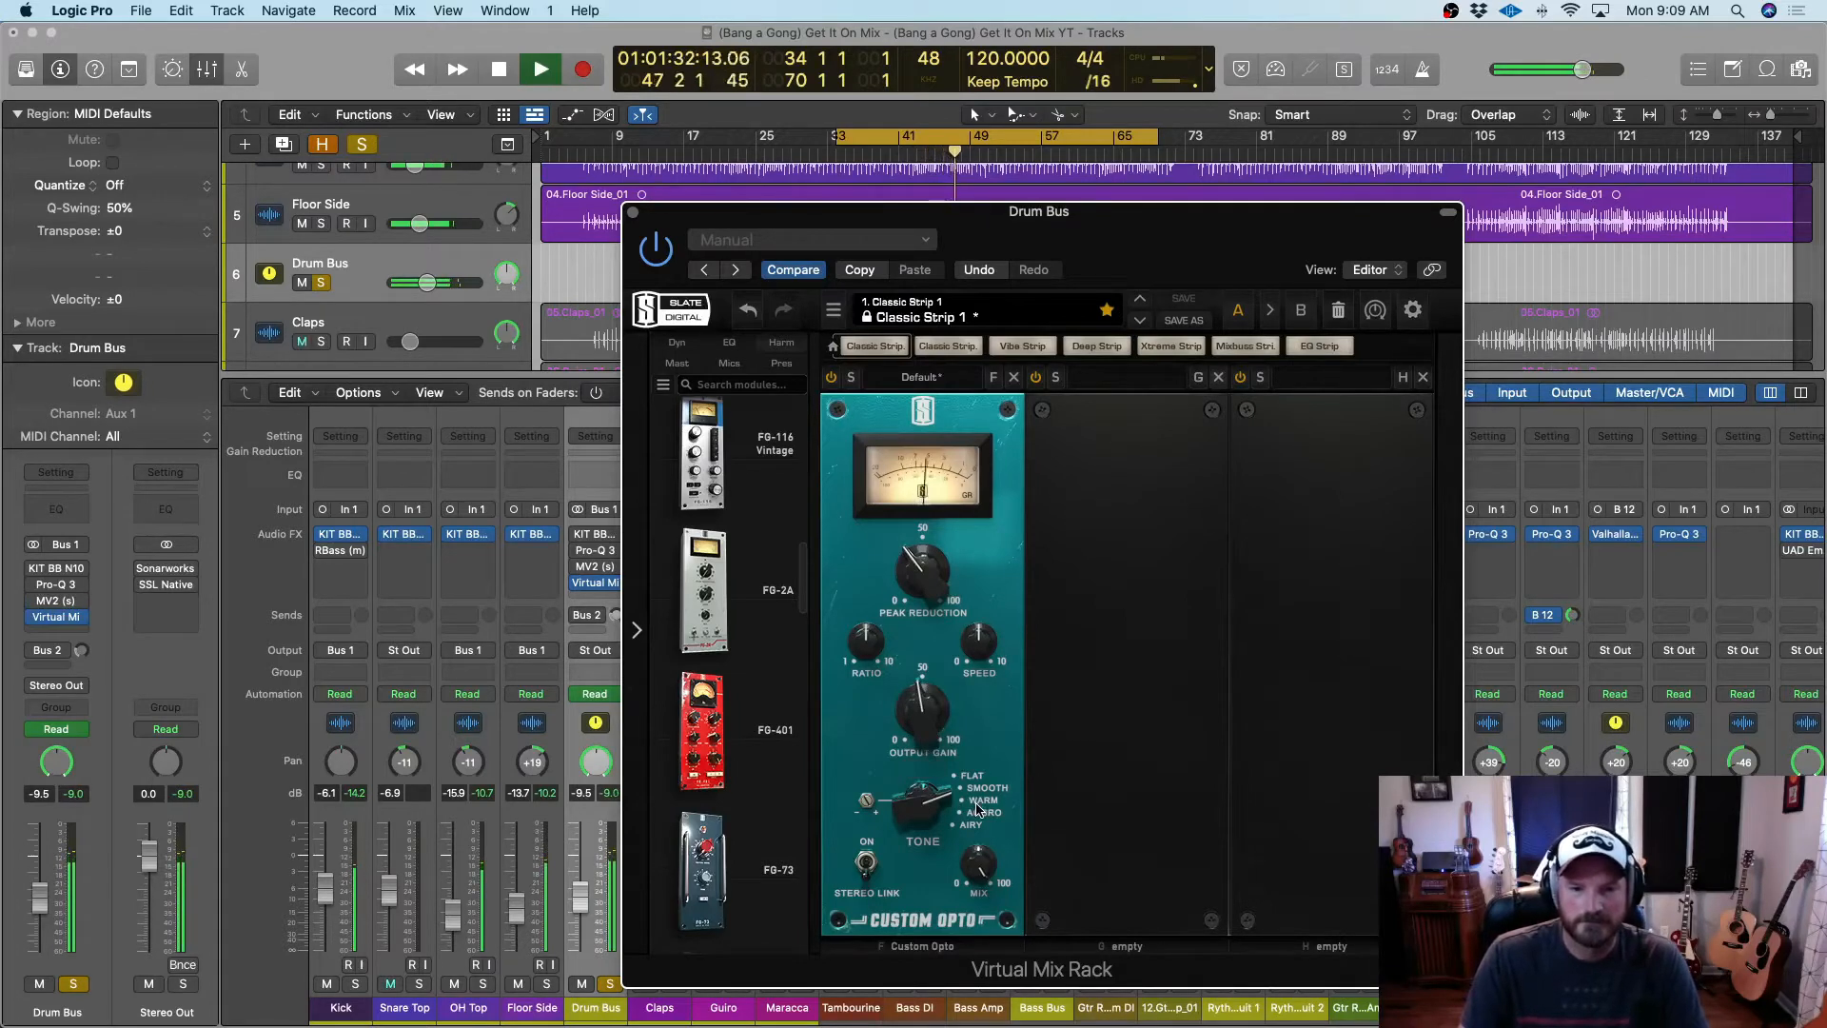
Switch the Custom Opto's Tone to Warm and lower its Output Gain to about 39
{"action": "left_click", "coordinate": [977, 809]}
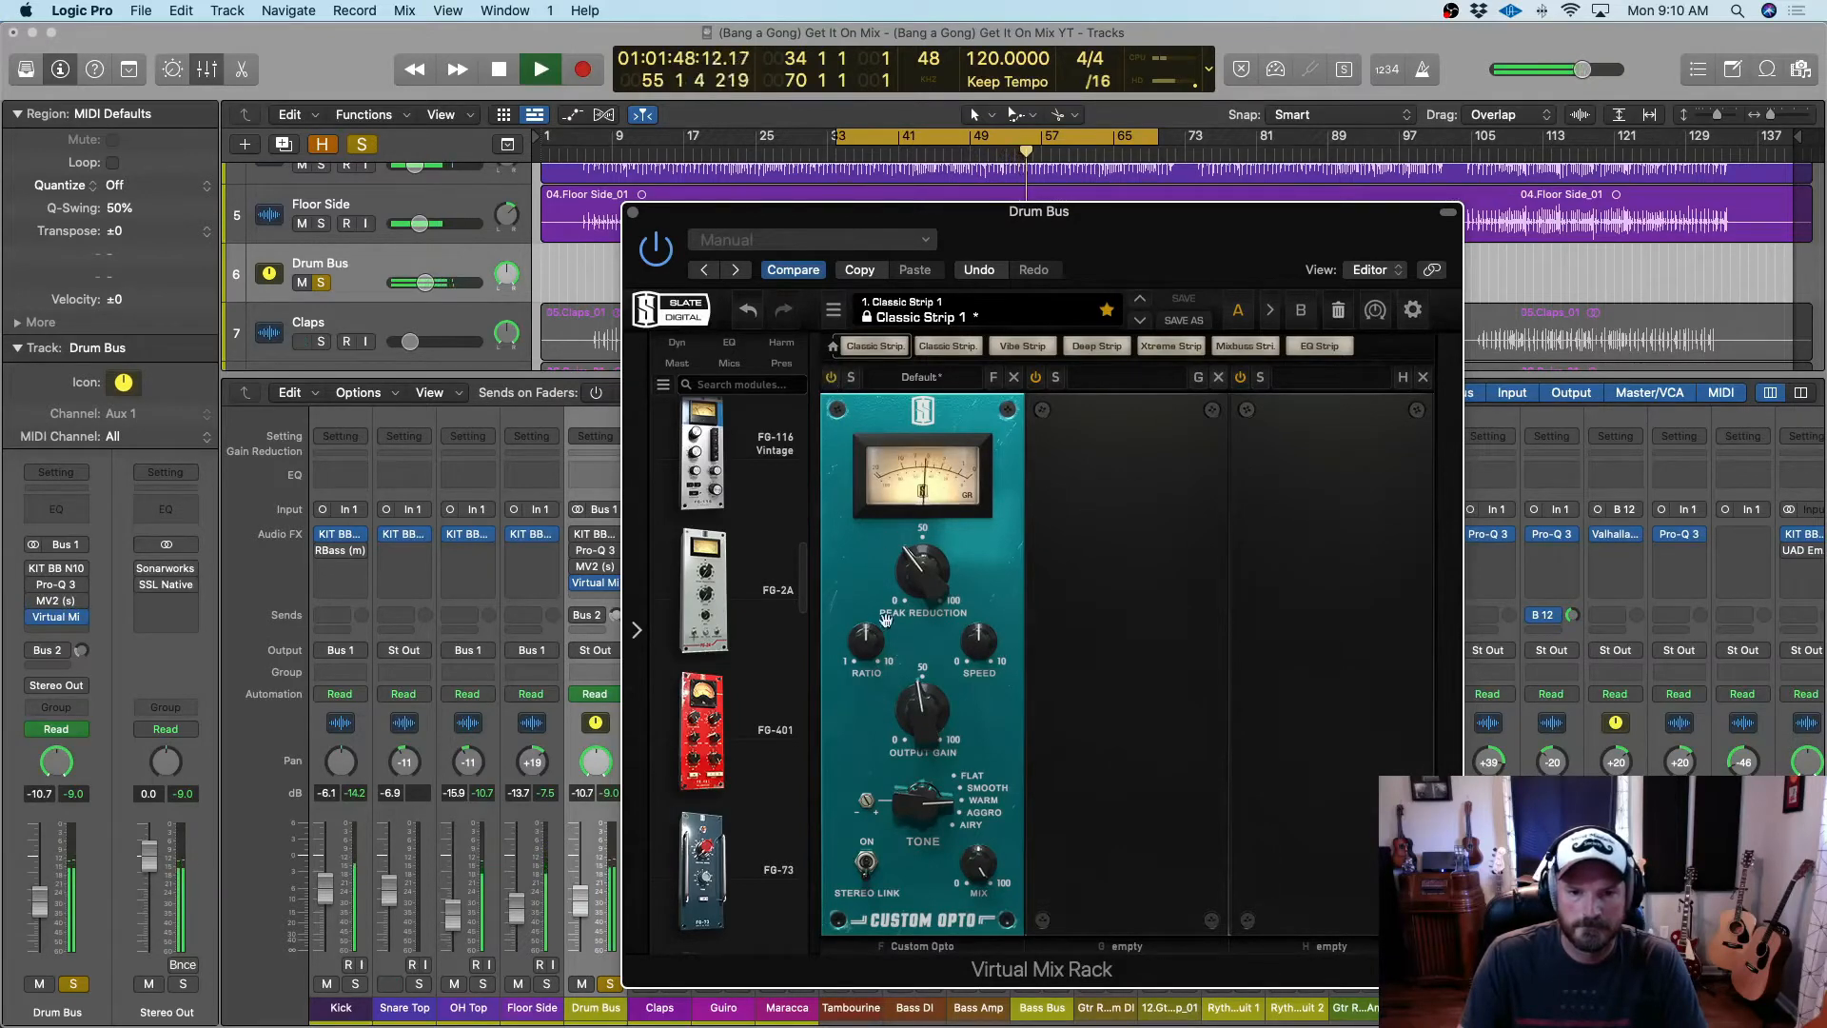
{"action": "left_click_drag", "start_coordinate": [916, 716], "coordinate": [910, 738]}
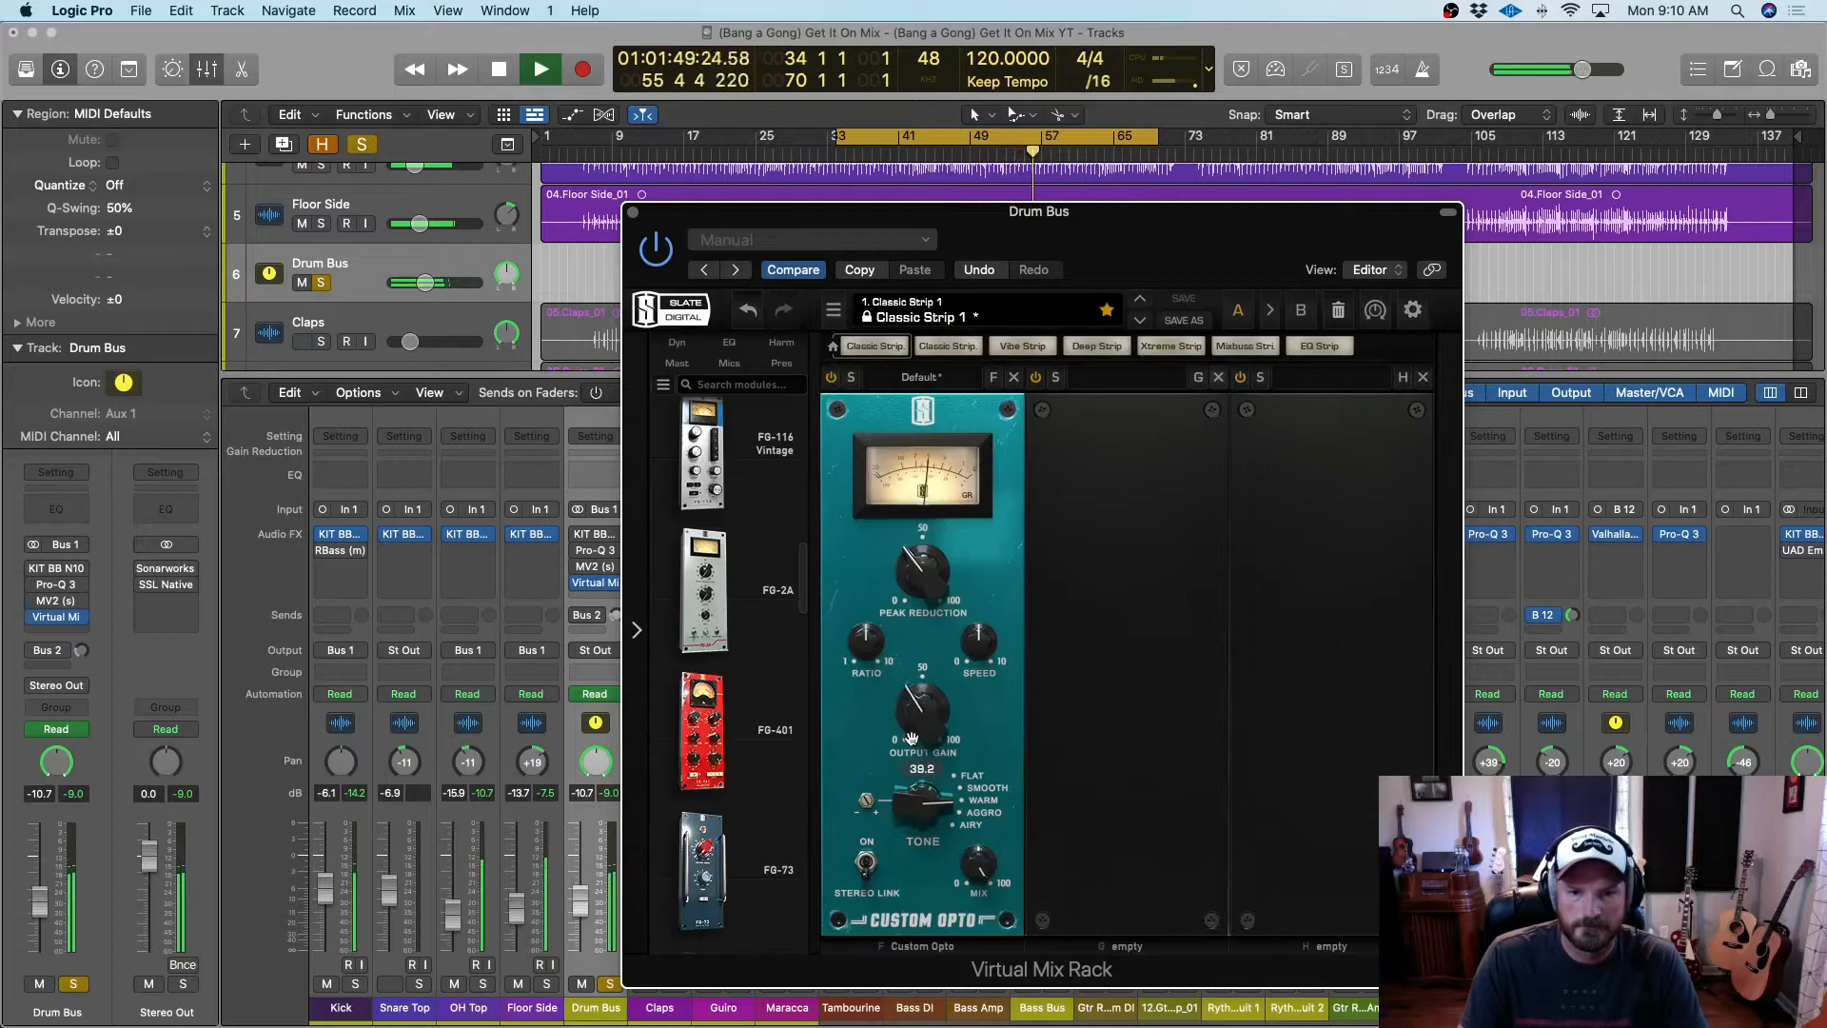
Compare the drums with the Custom Opto bypassed and active on the Warm setting, and stop playback
{"action": "left_click", "coordinate": [830, 379]}
{"action": "left_click", "coordinate": [830, 379]}
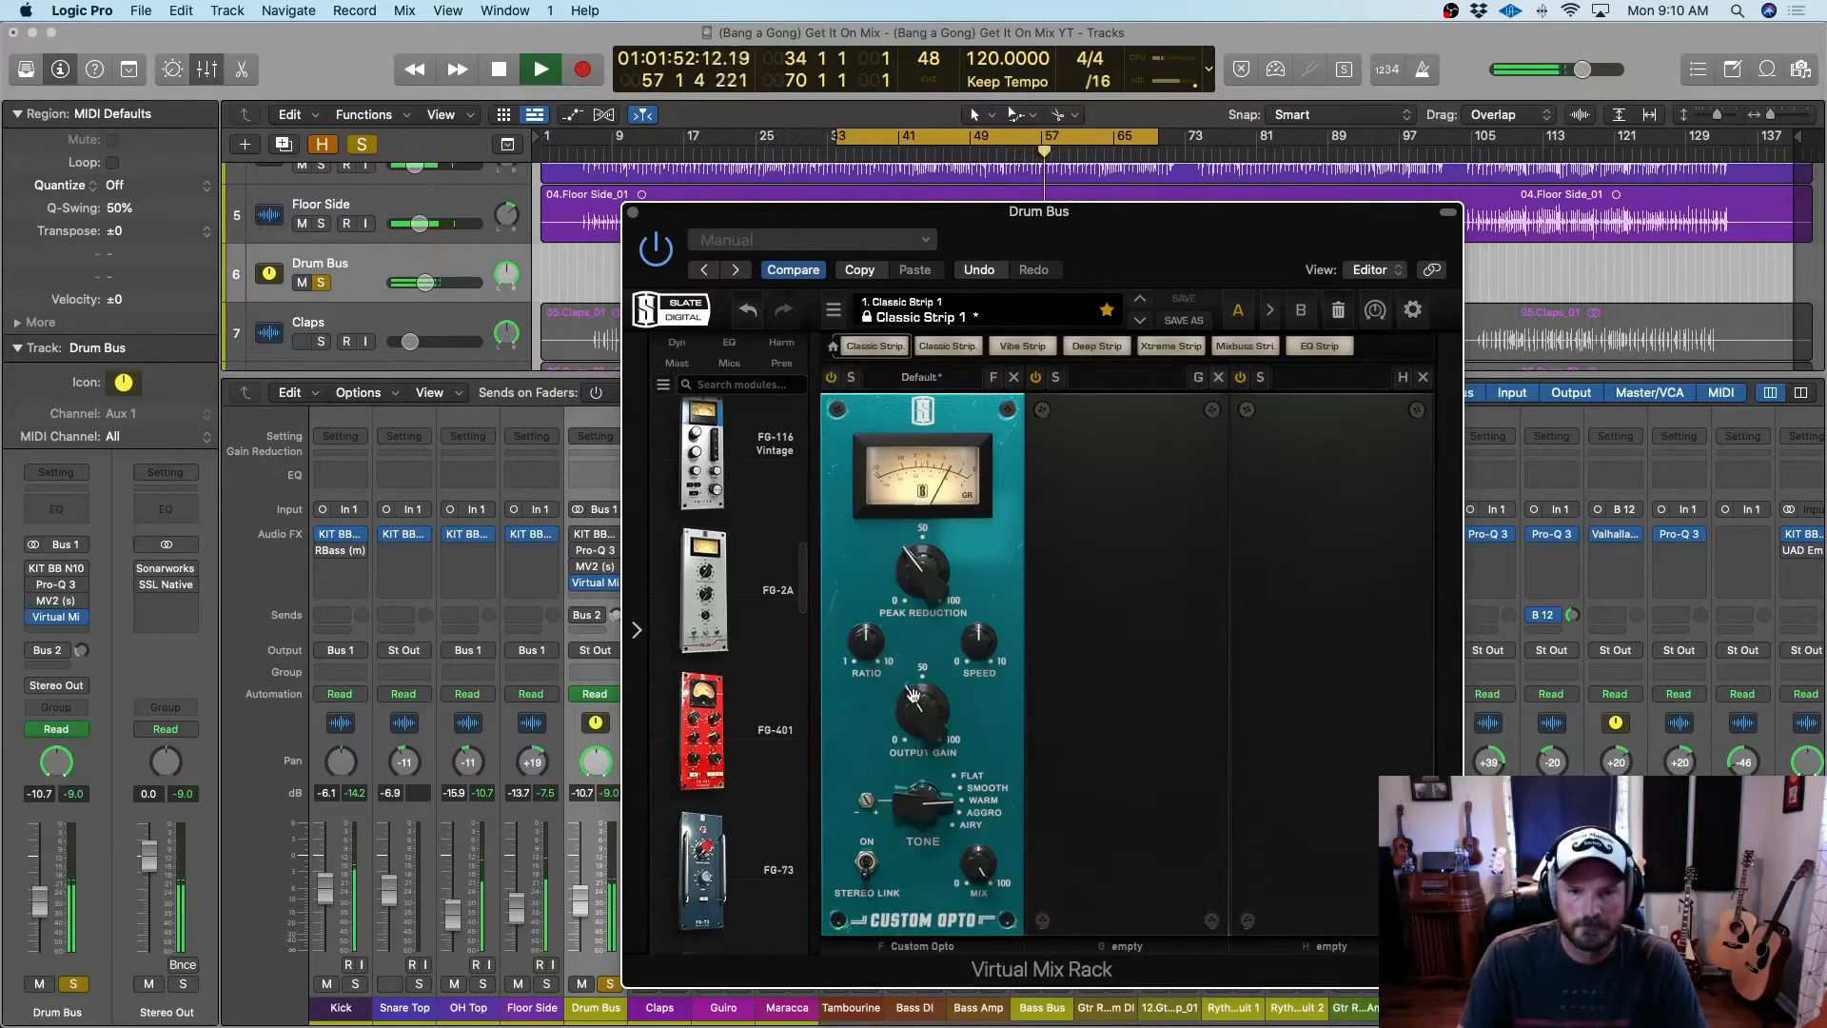
{"action": "left_click", "coordinate": [831, 378]}
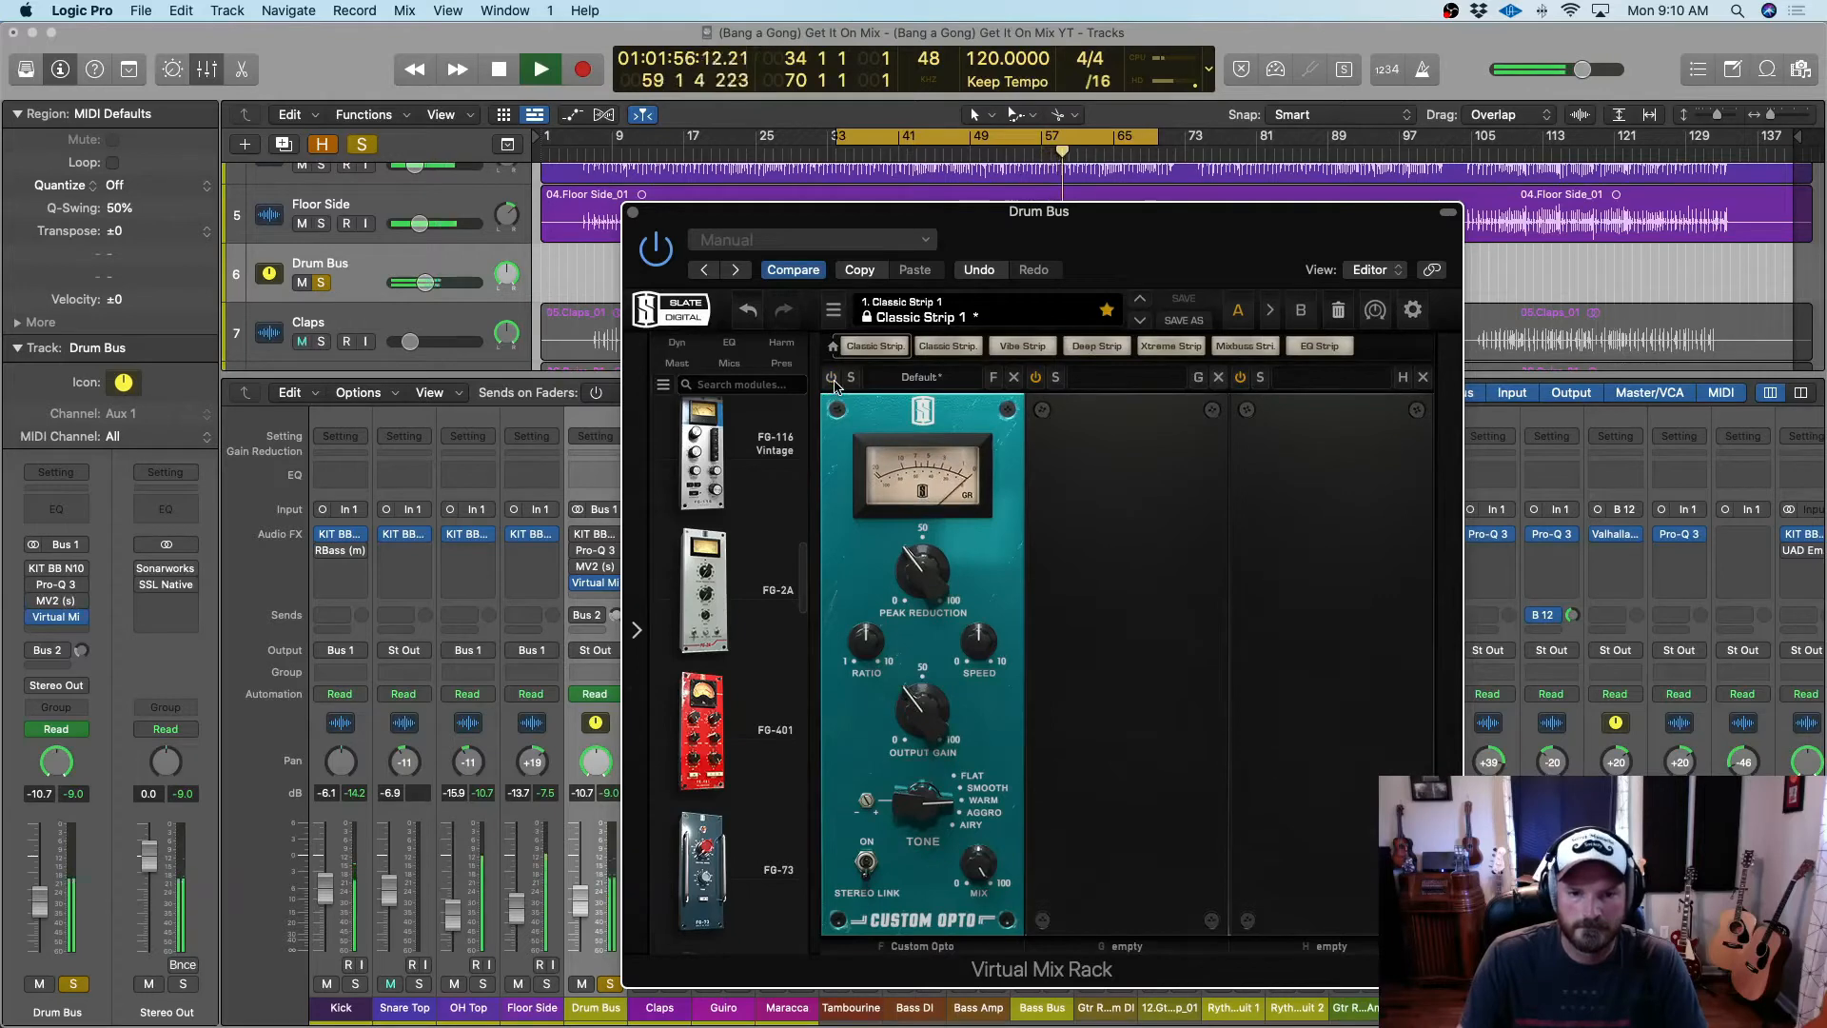
{"action": "left_click", "coordinate": [833, 378]}
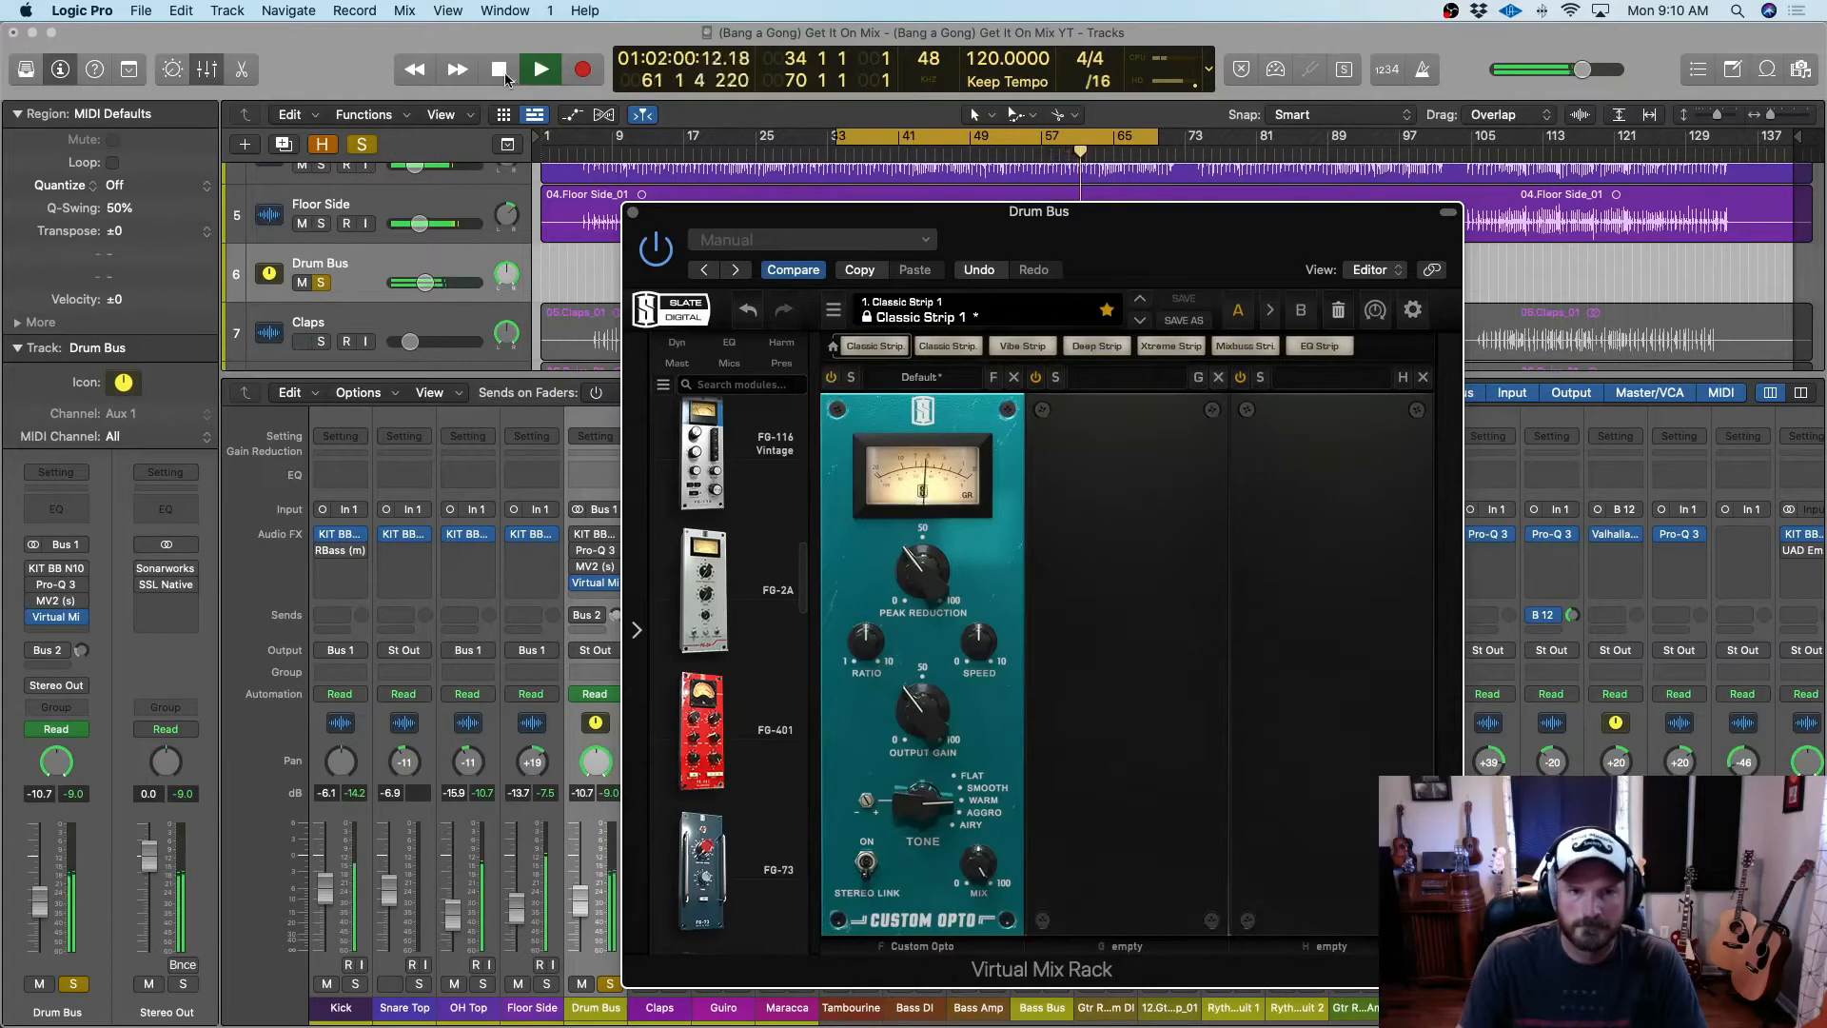
{"action": "key", "text": "space"}
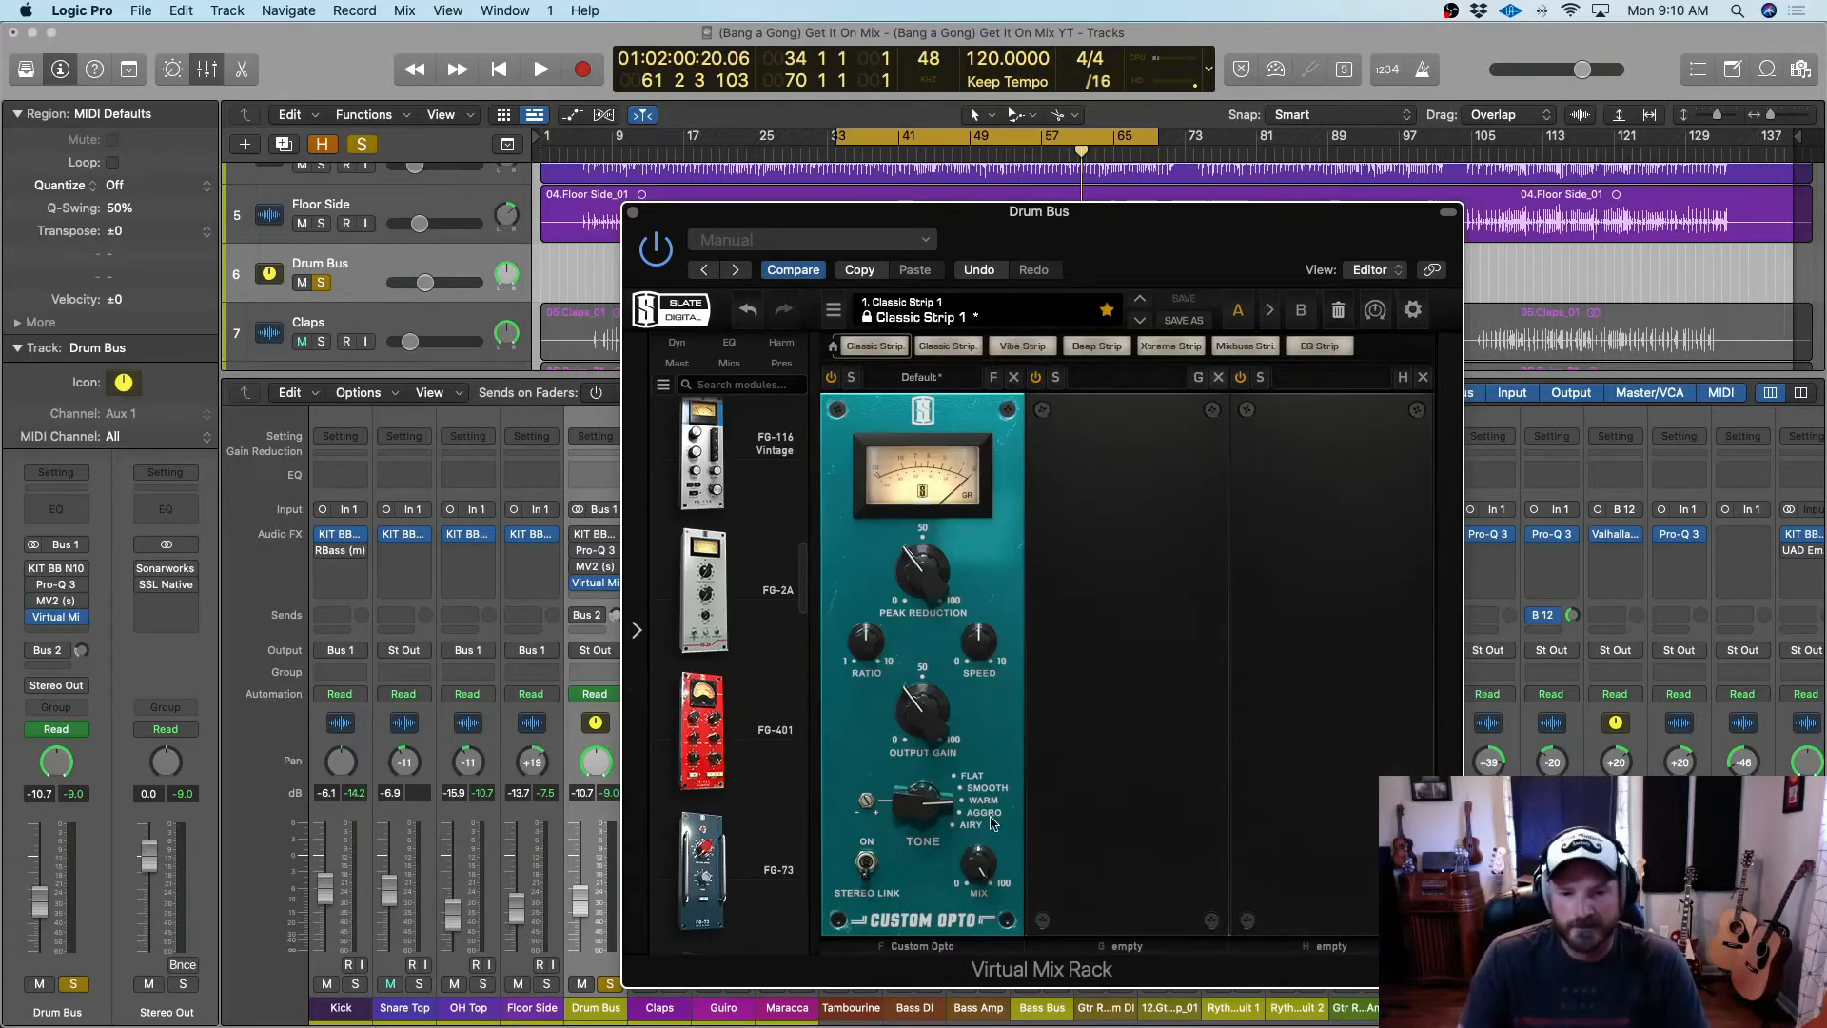
Set the Custom Opto's Tone to Aggro and compare the playing drums with the module active and bypassed
{"action": "left_click", "coordinate": [960, 817]}
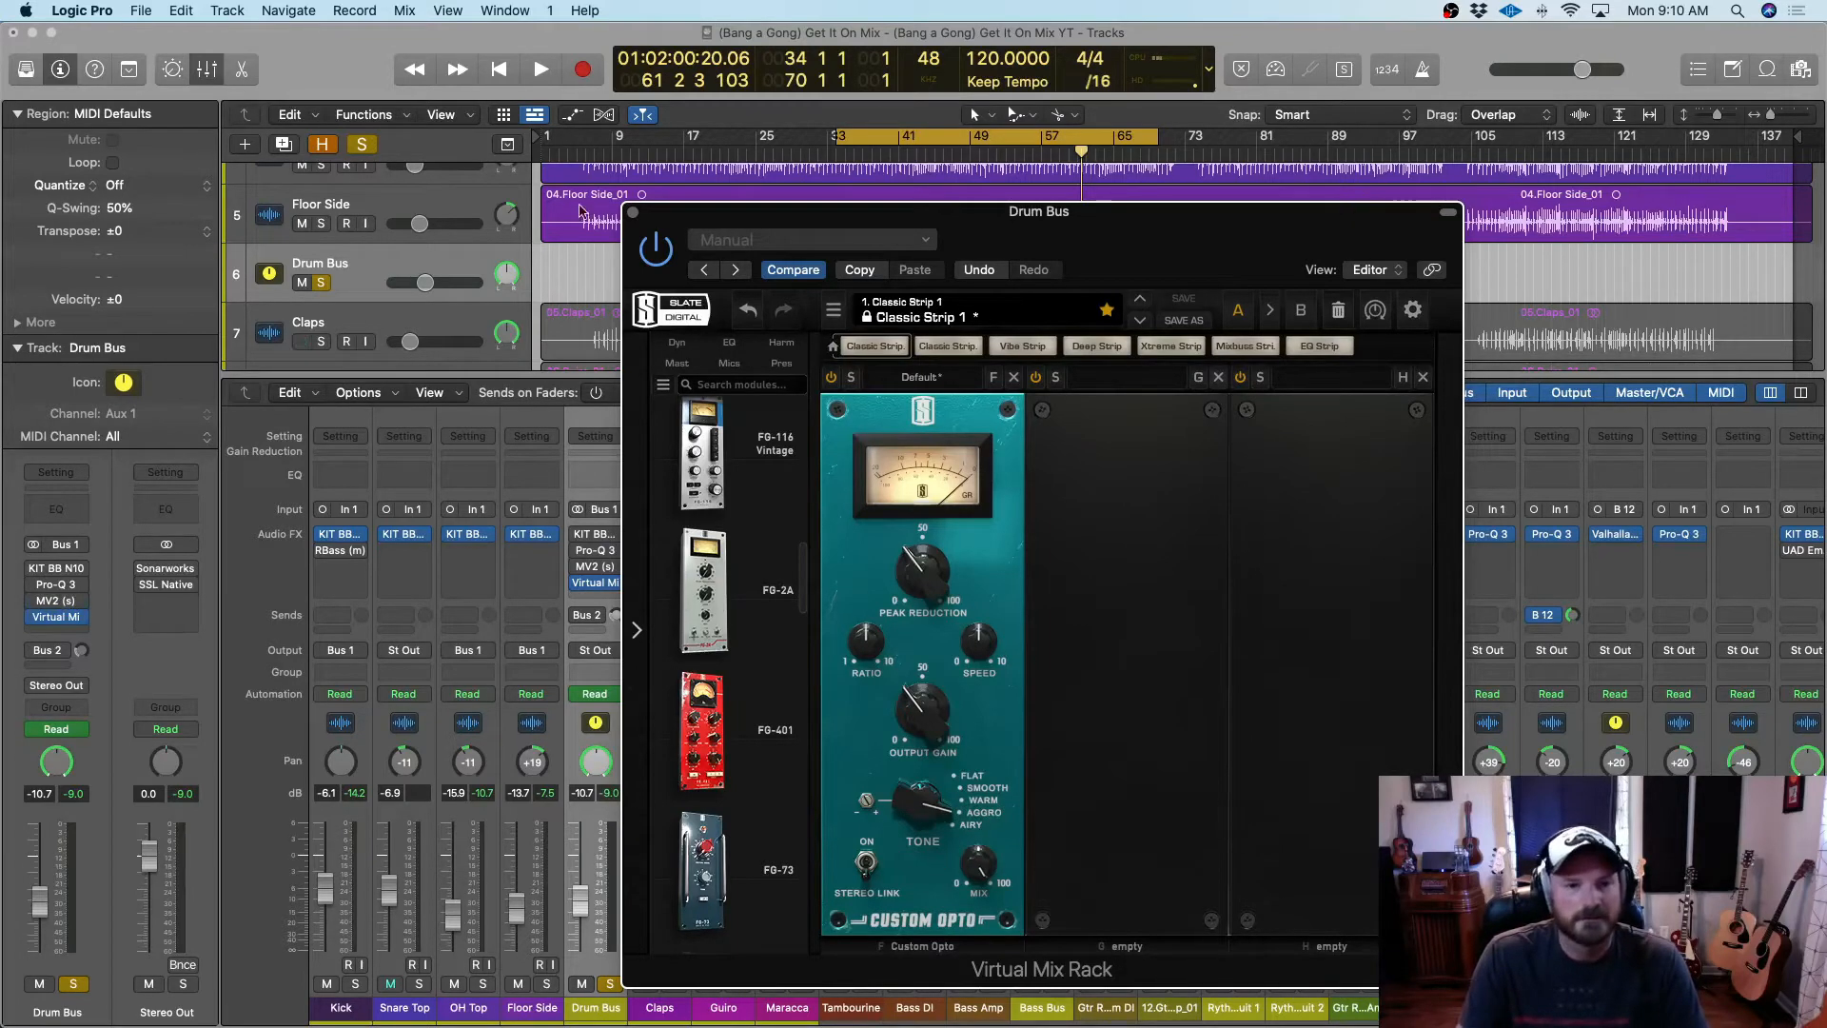
{"action": "left_click", "coordinate": [542, 74]}
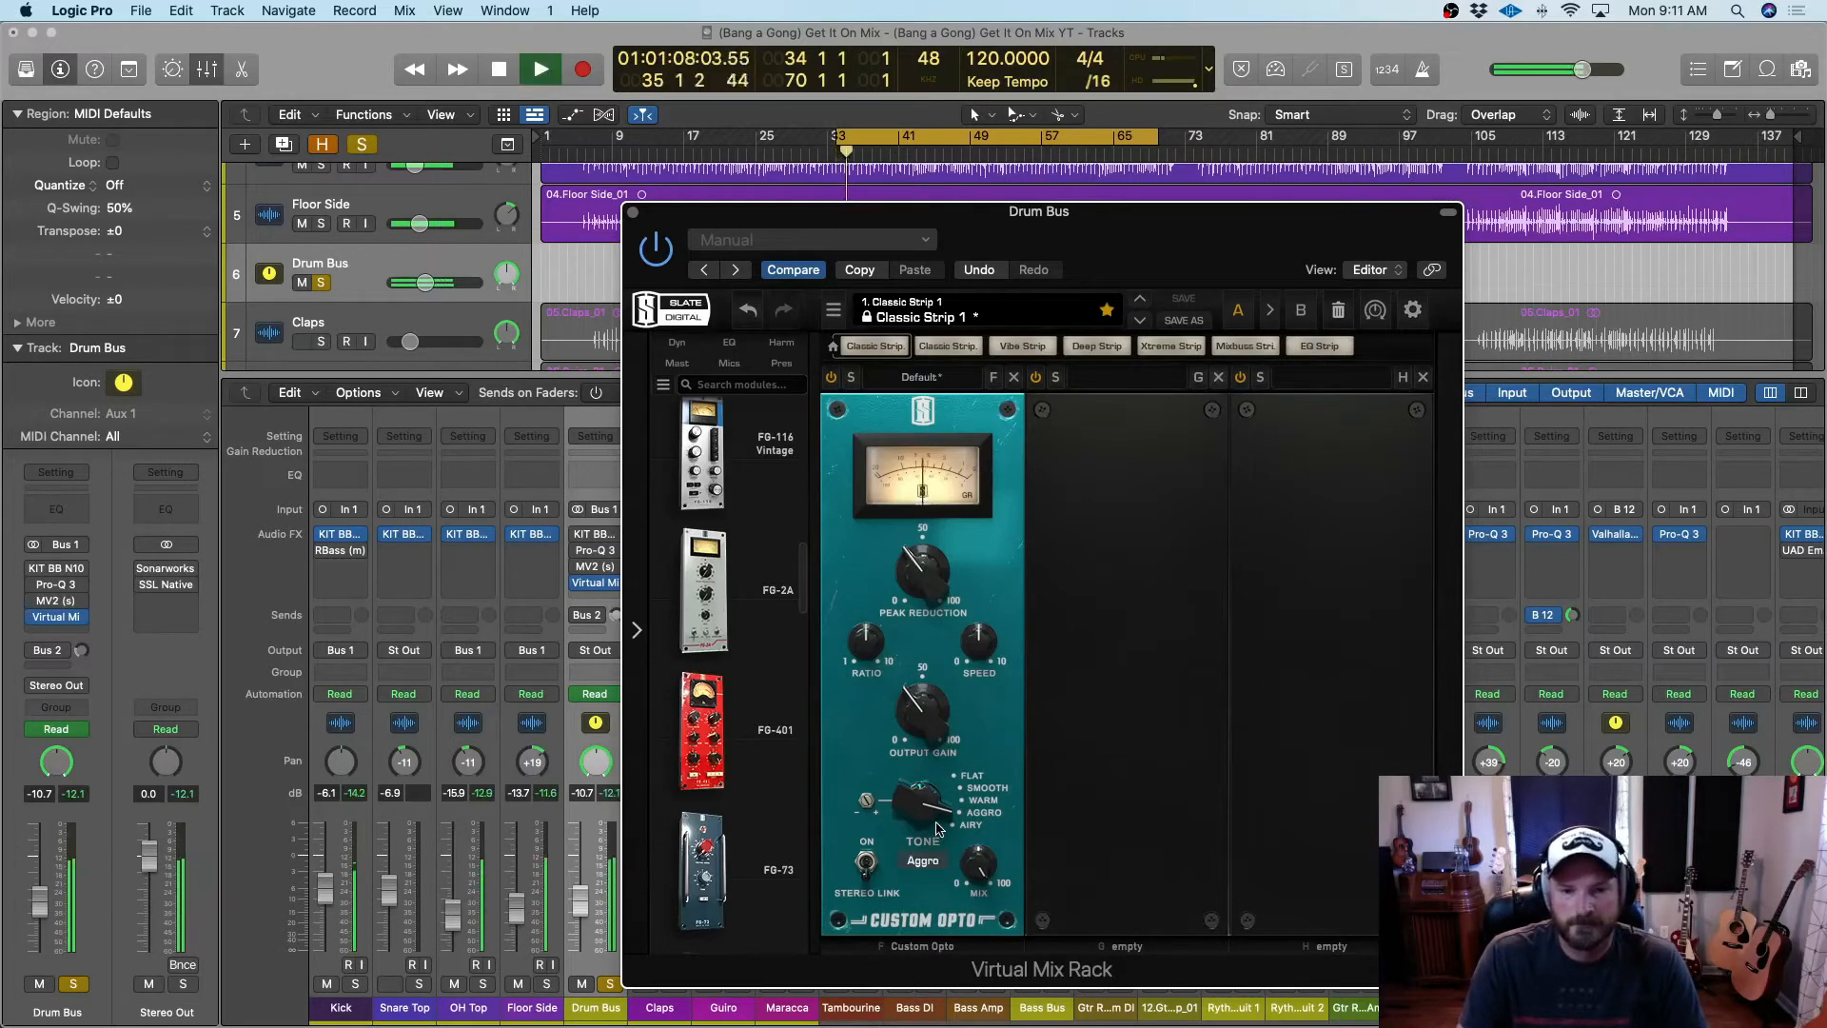
{"action": "left_click", "coordinate": [834, 384]}
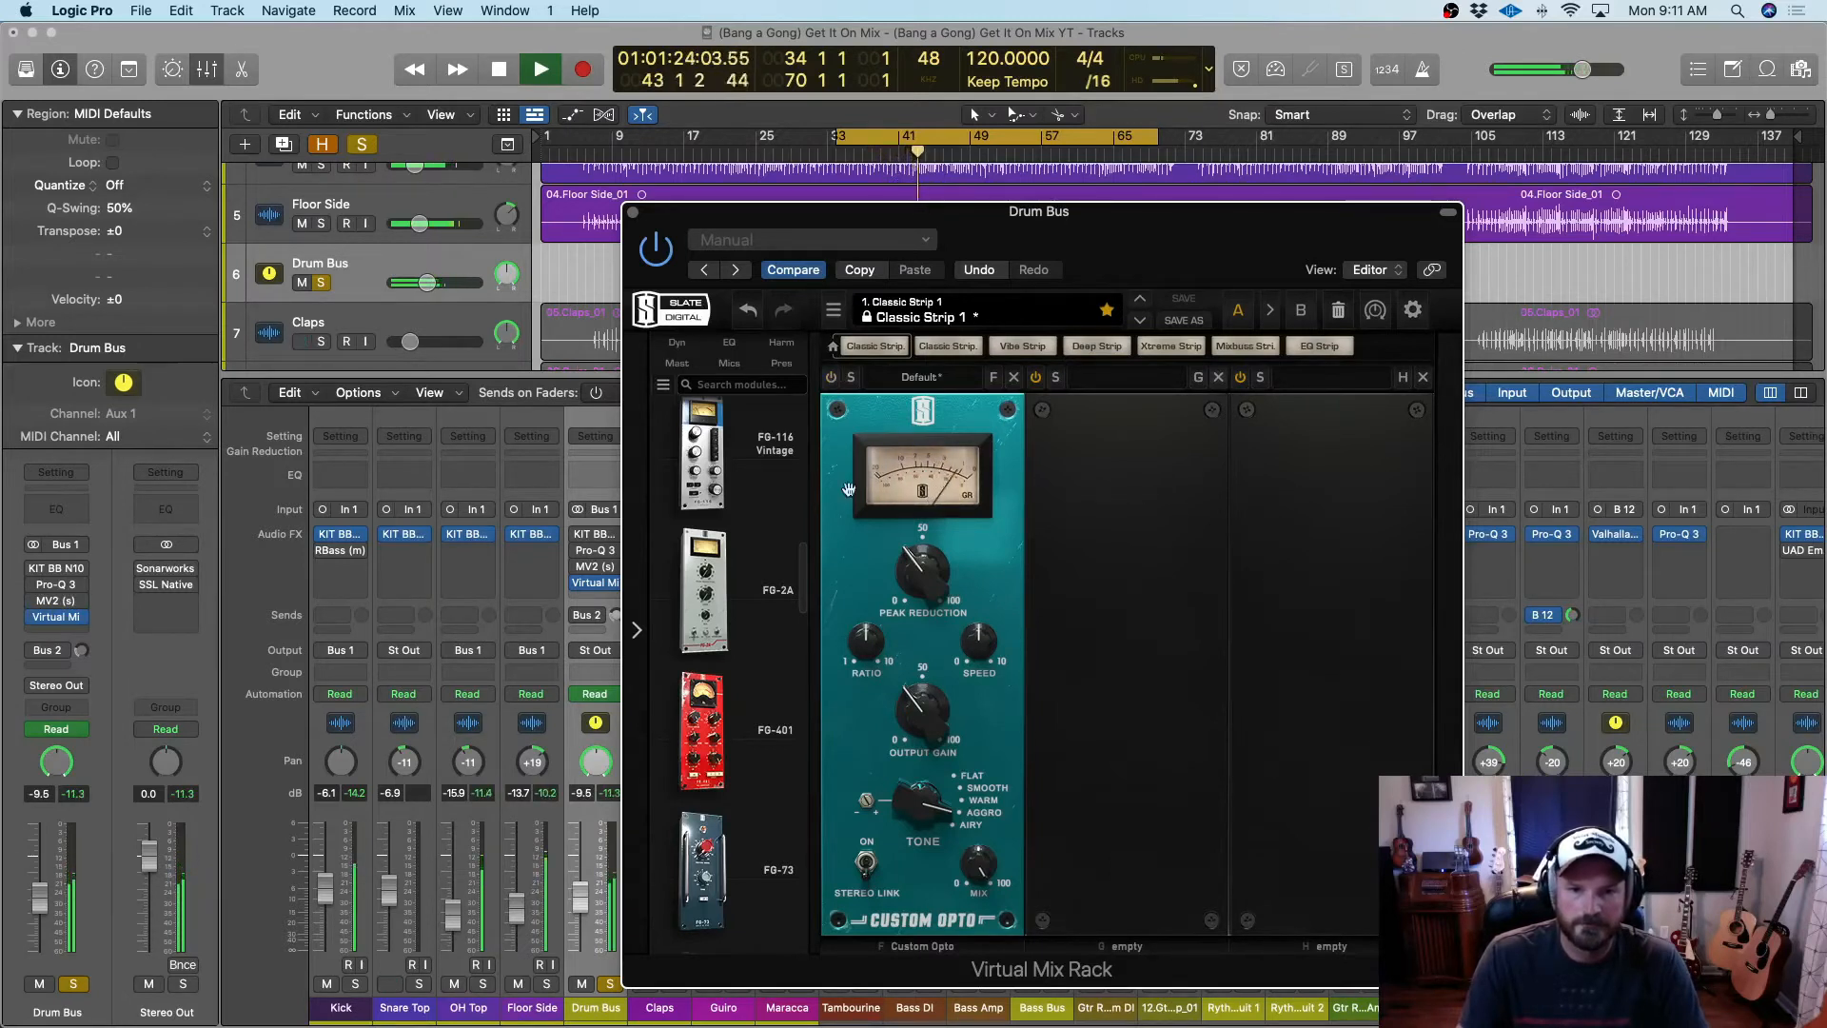
{"action": "key", "text": "space"}
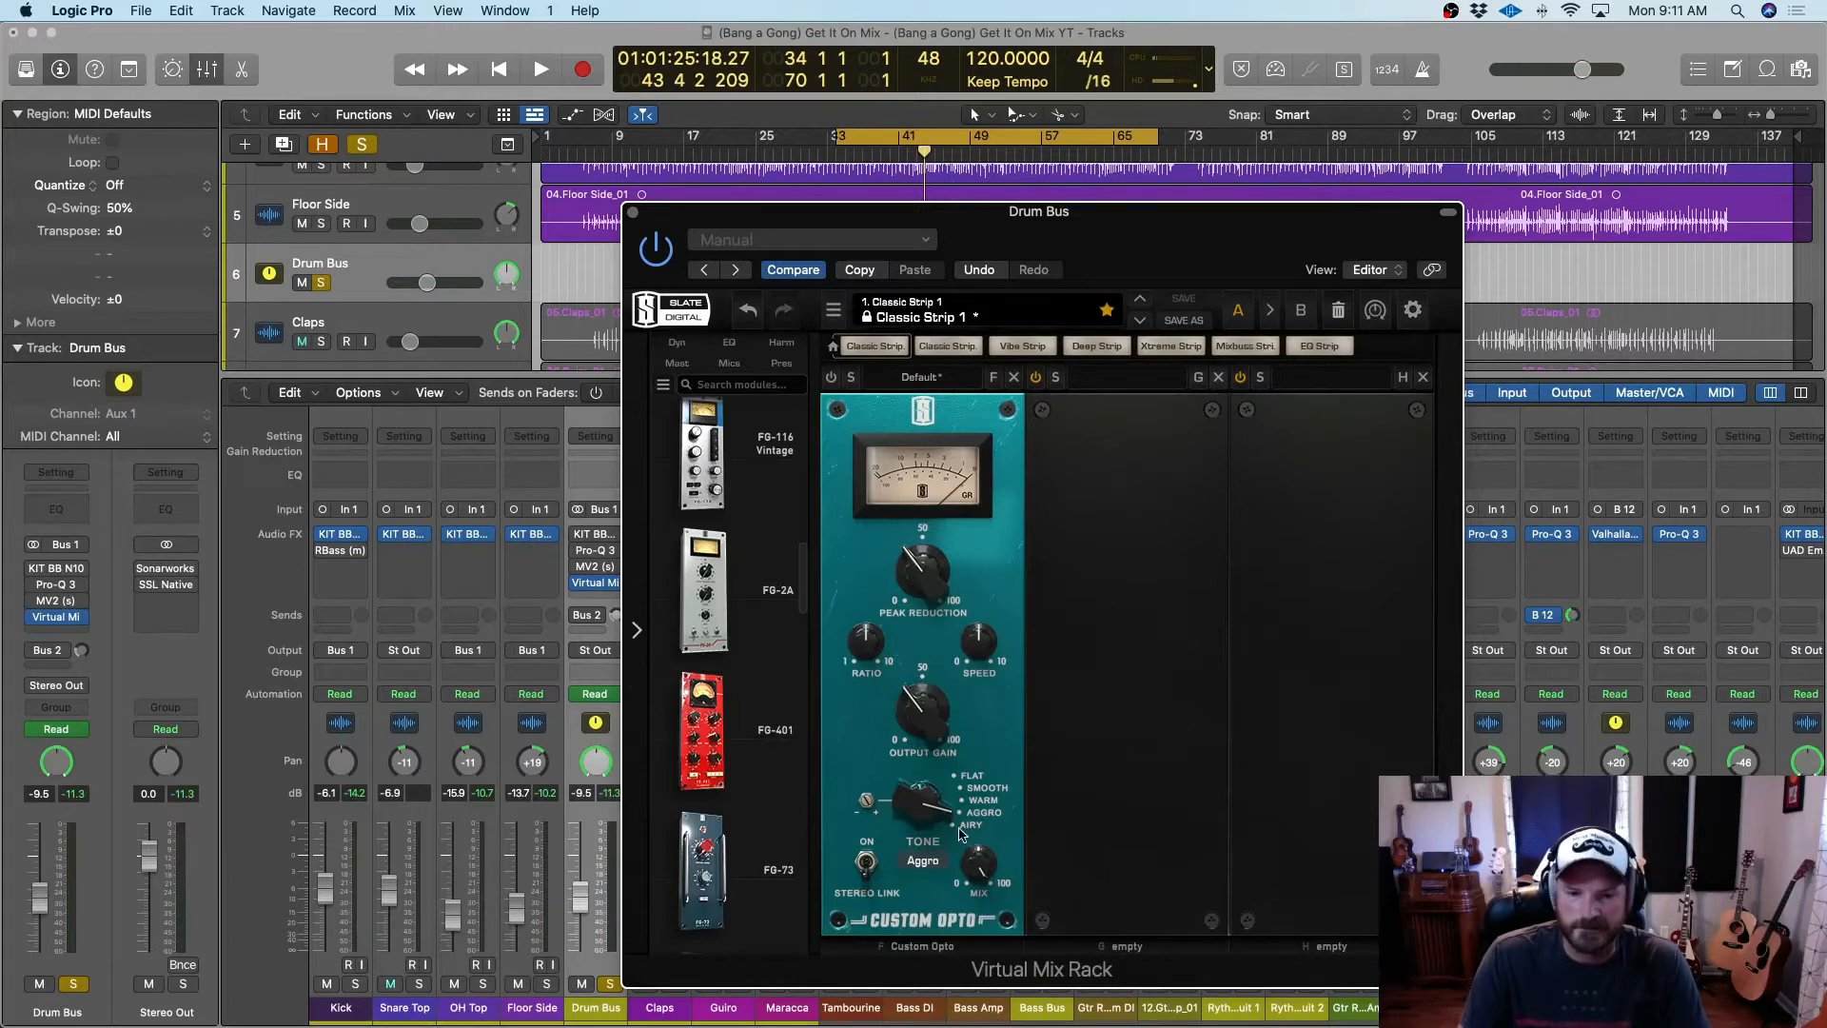
Set the Custom Opto's Tone to Airy and play the drums with the module active
{"action": "left_click", "coordinate": [971, 827]}
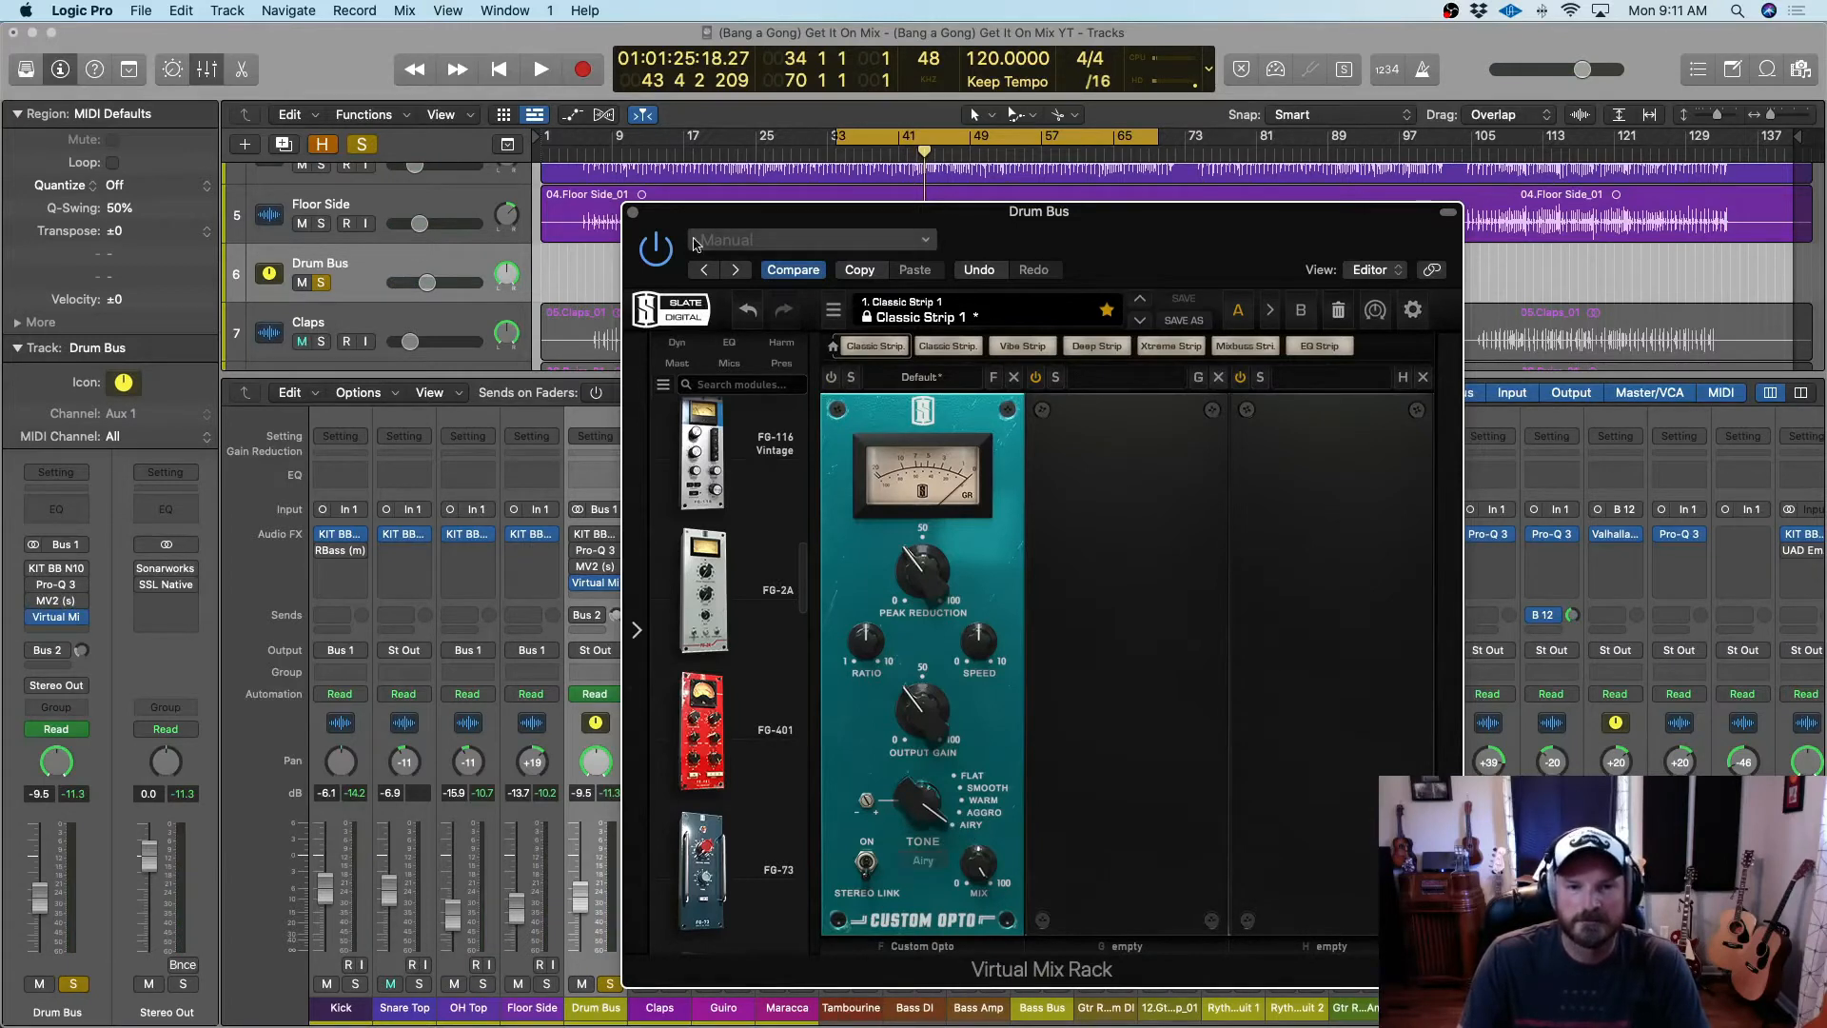
{"action": "key", "text": "space"}
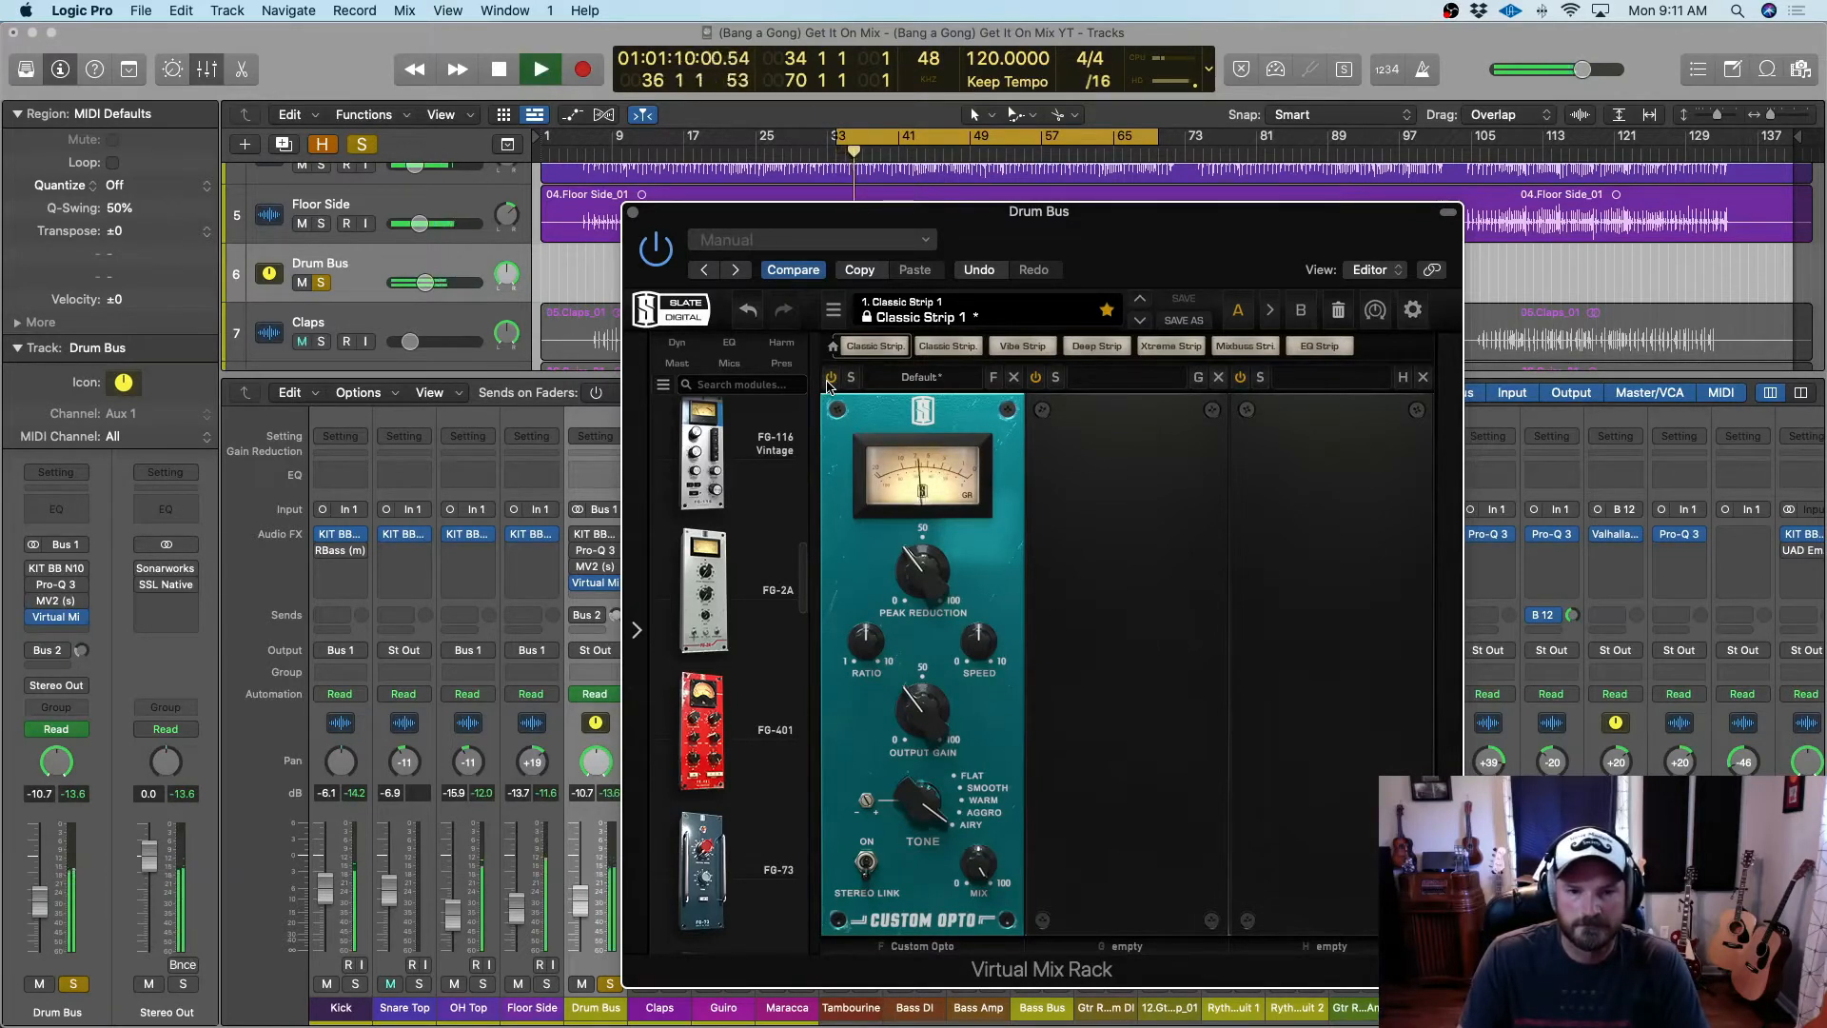
Solo the OH Top channel in place of the Drum Bus and play it through the Custom Opto
{"action": "left_click", "coordinate": [482, 985]}
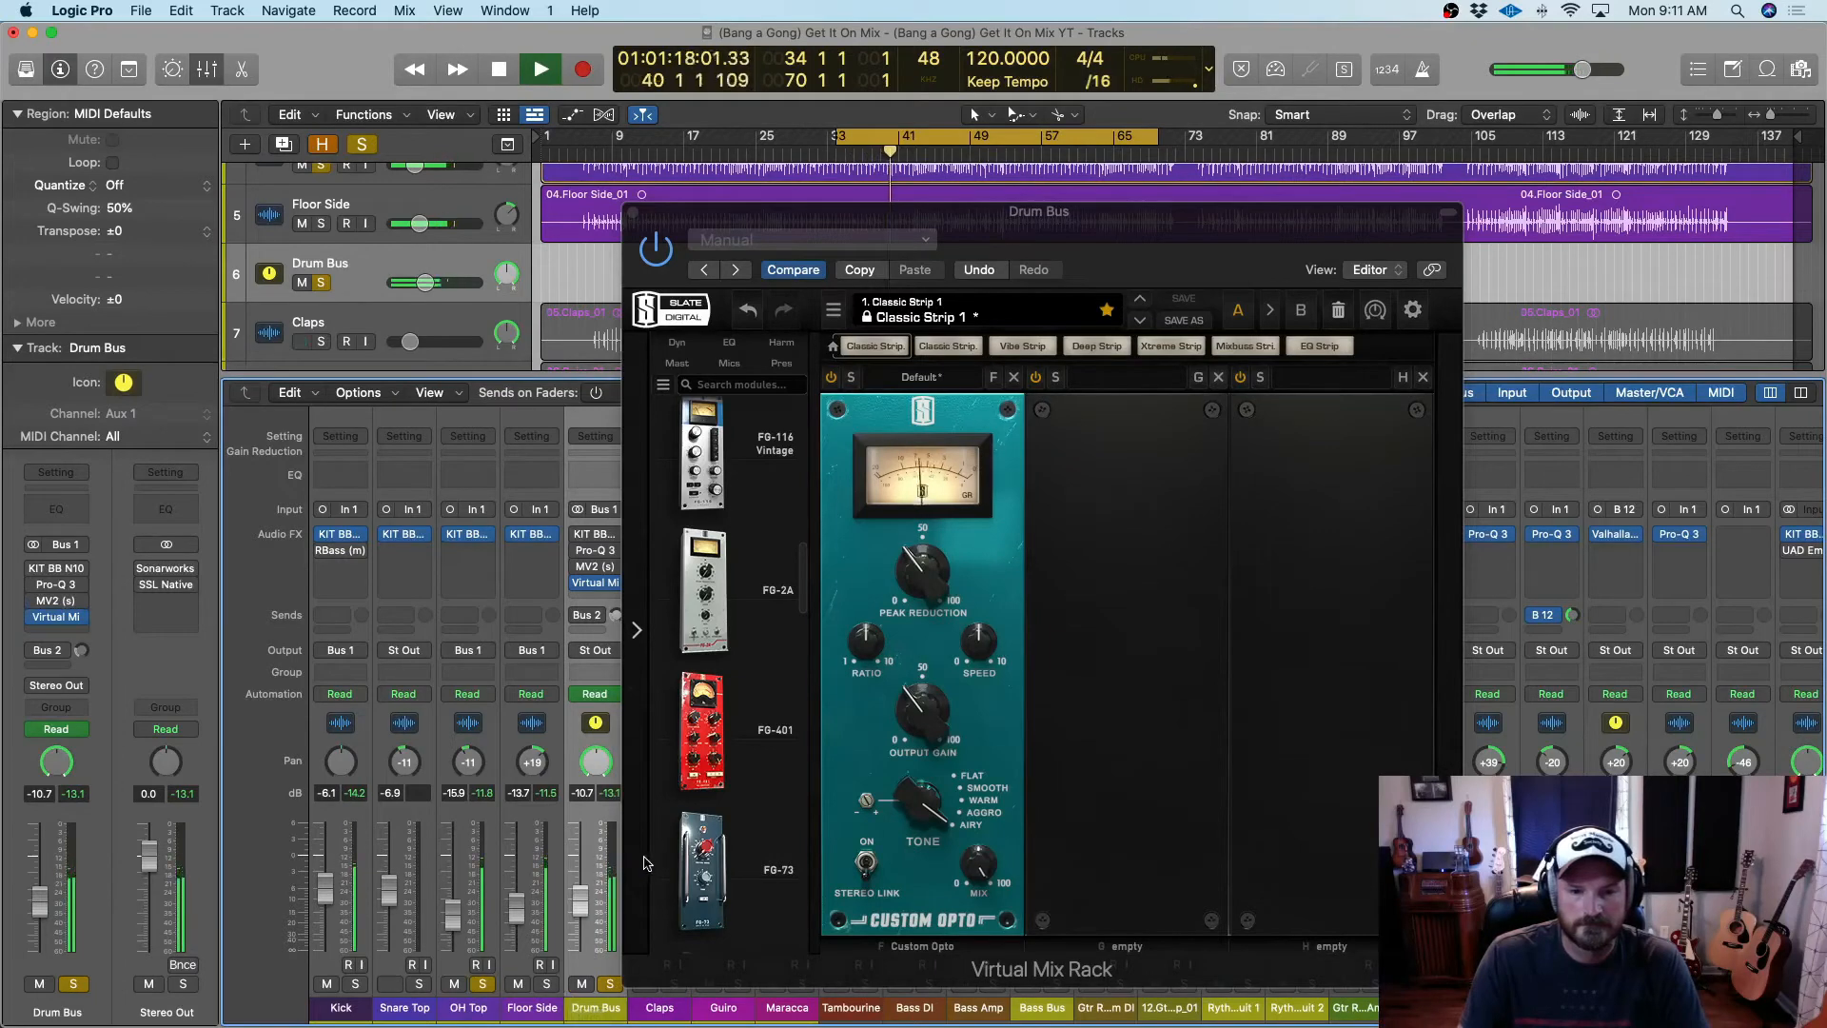
{"action": "left_click", "coordinate": [480, 999]}
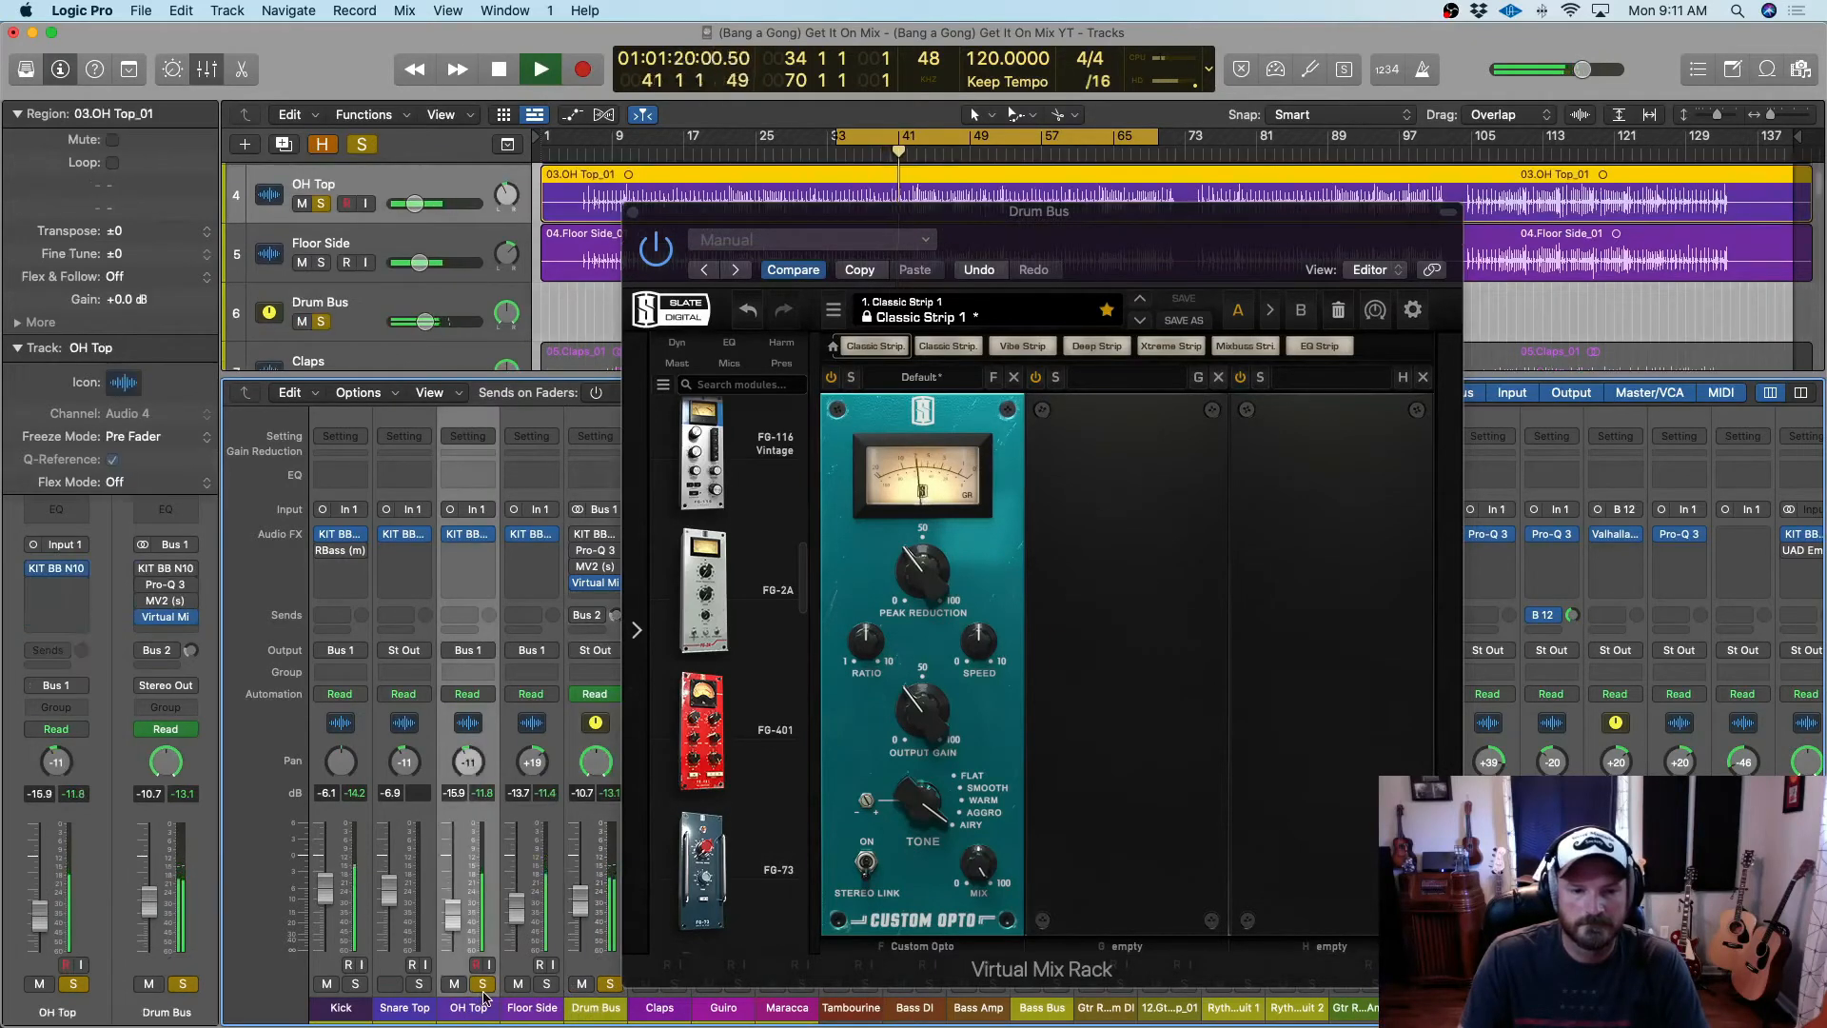
{"action": "left_click", "coordinate": [484, 988]}
{"action": "key", "text": "space"}
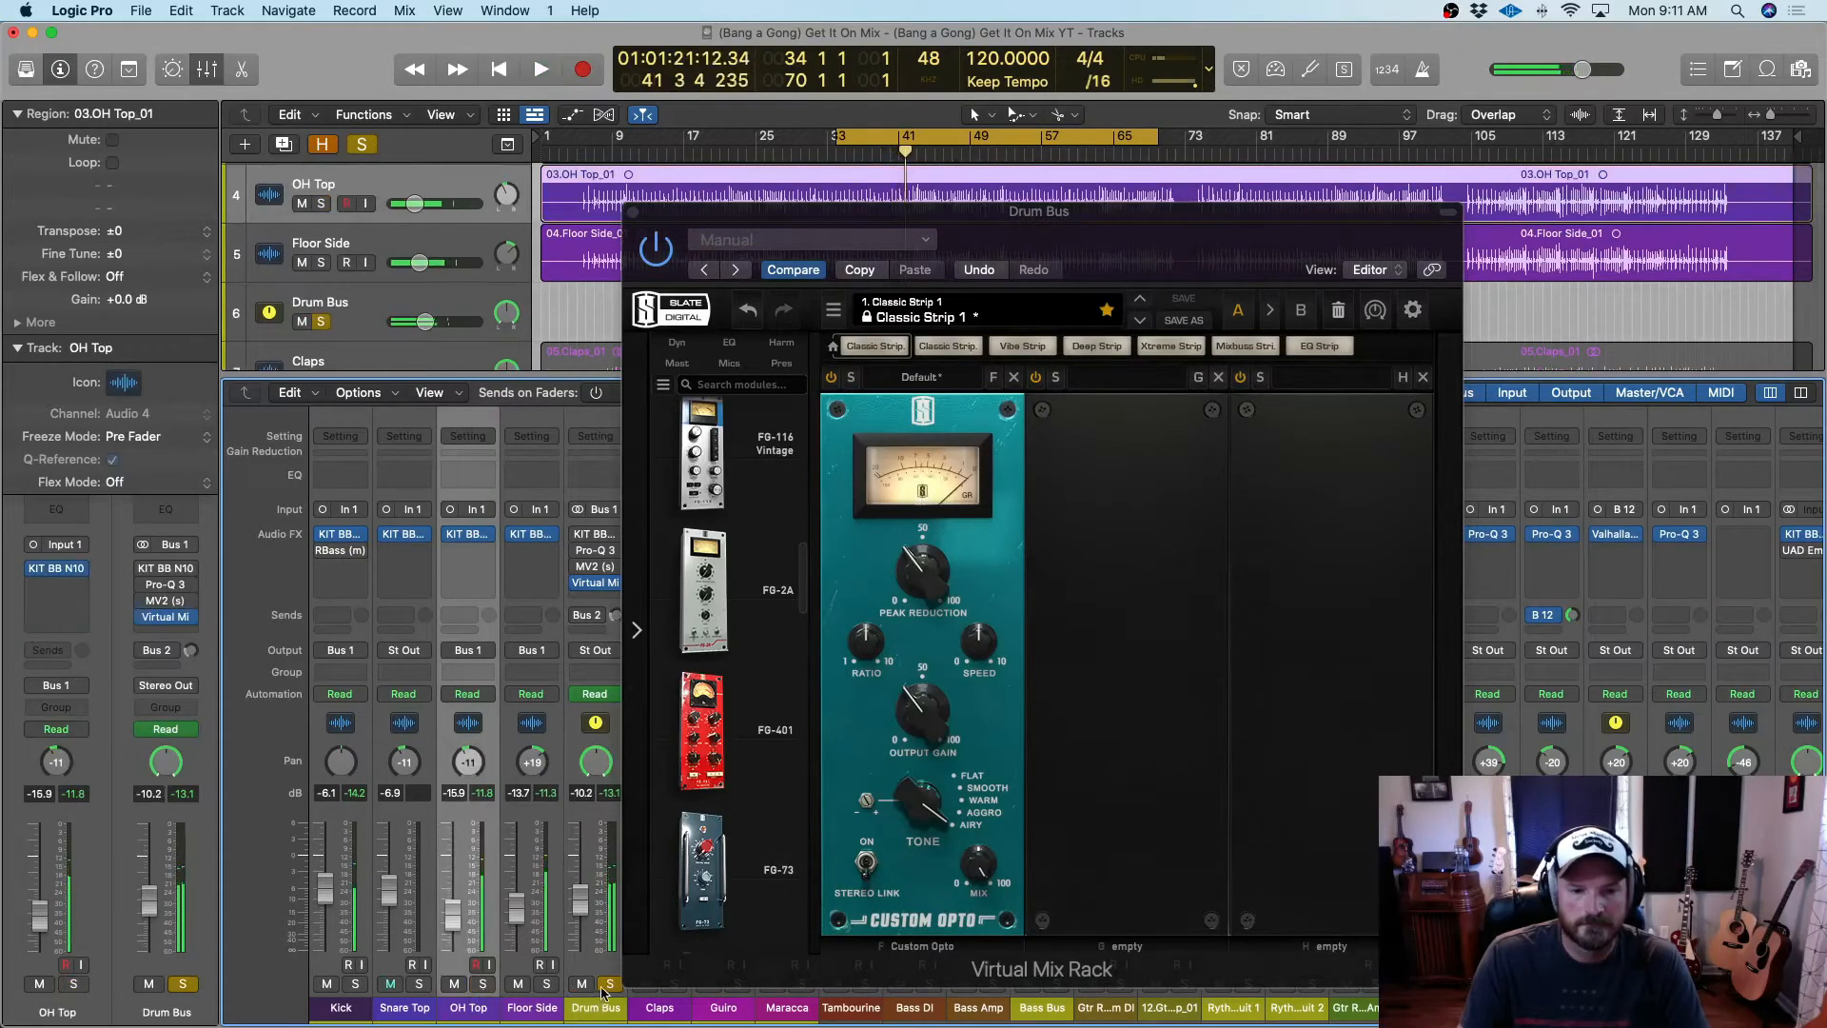
{"action": "left_click", "coordinate": [483, 985]}
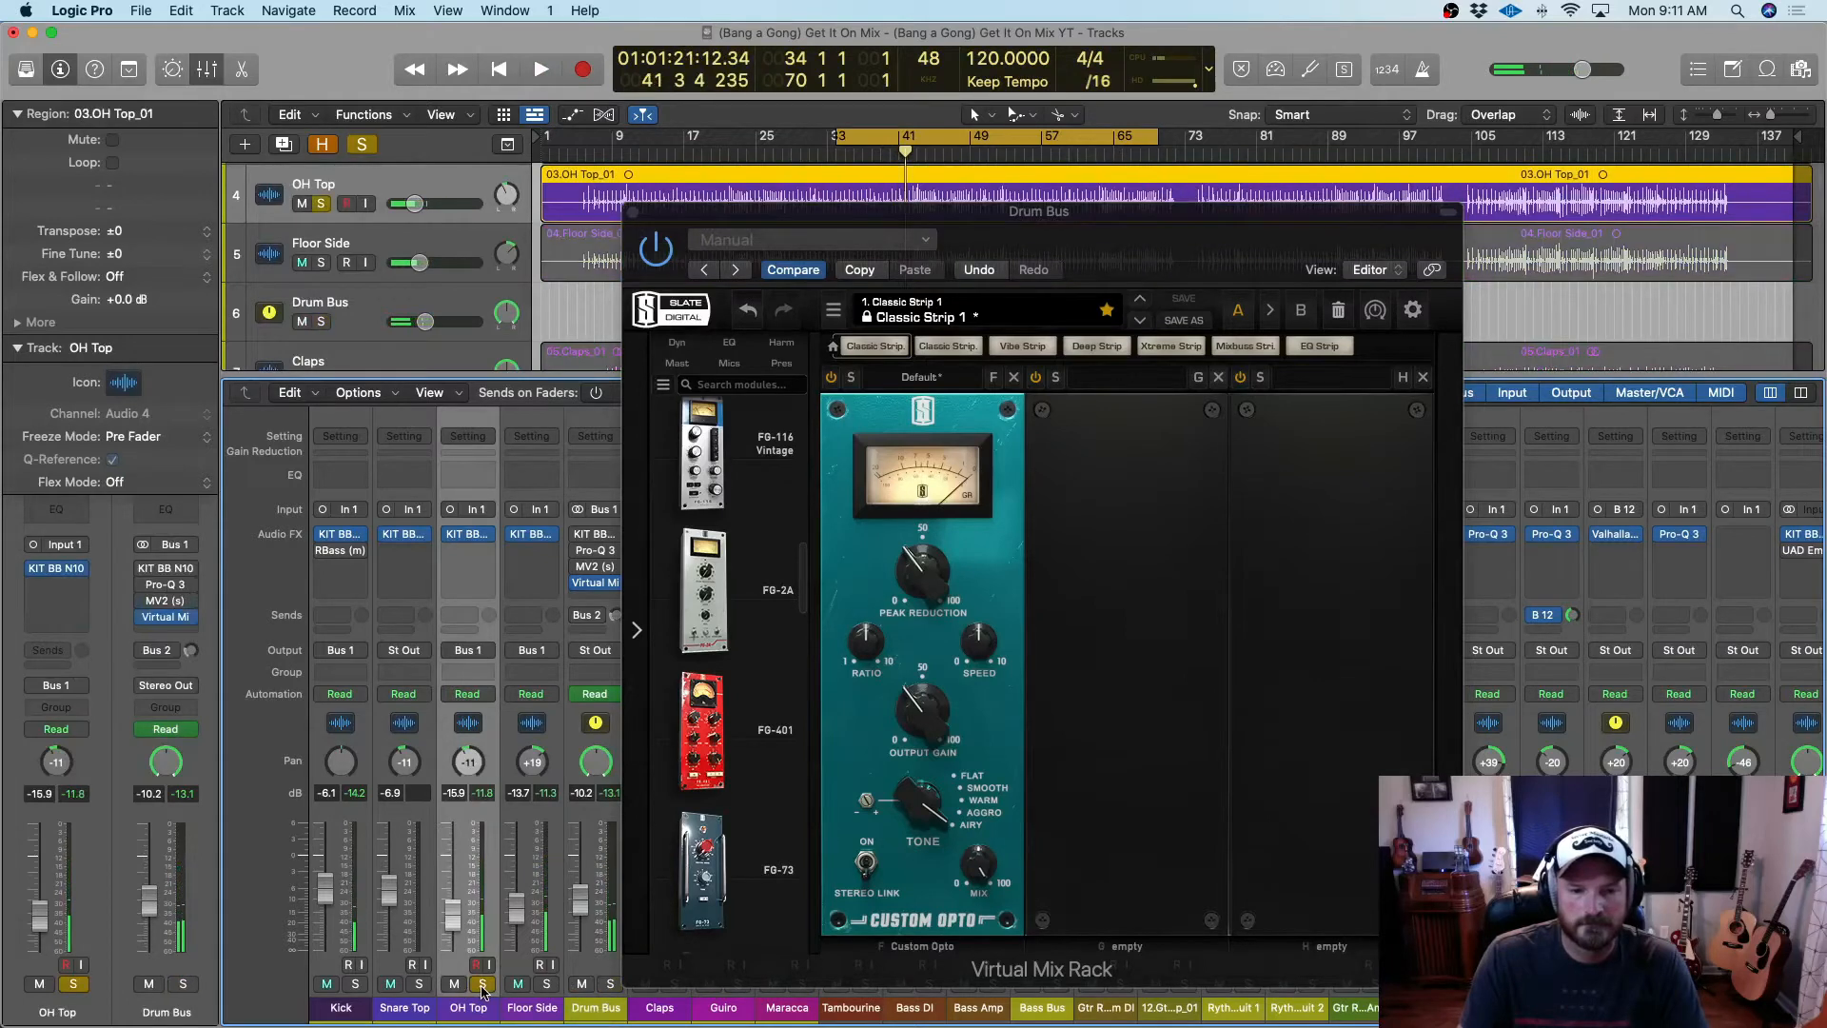
{"action": "key", "text": "space"}
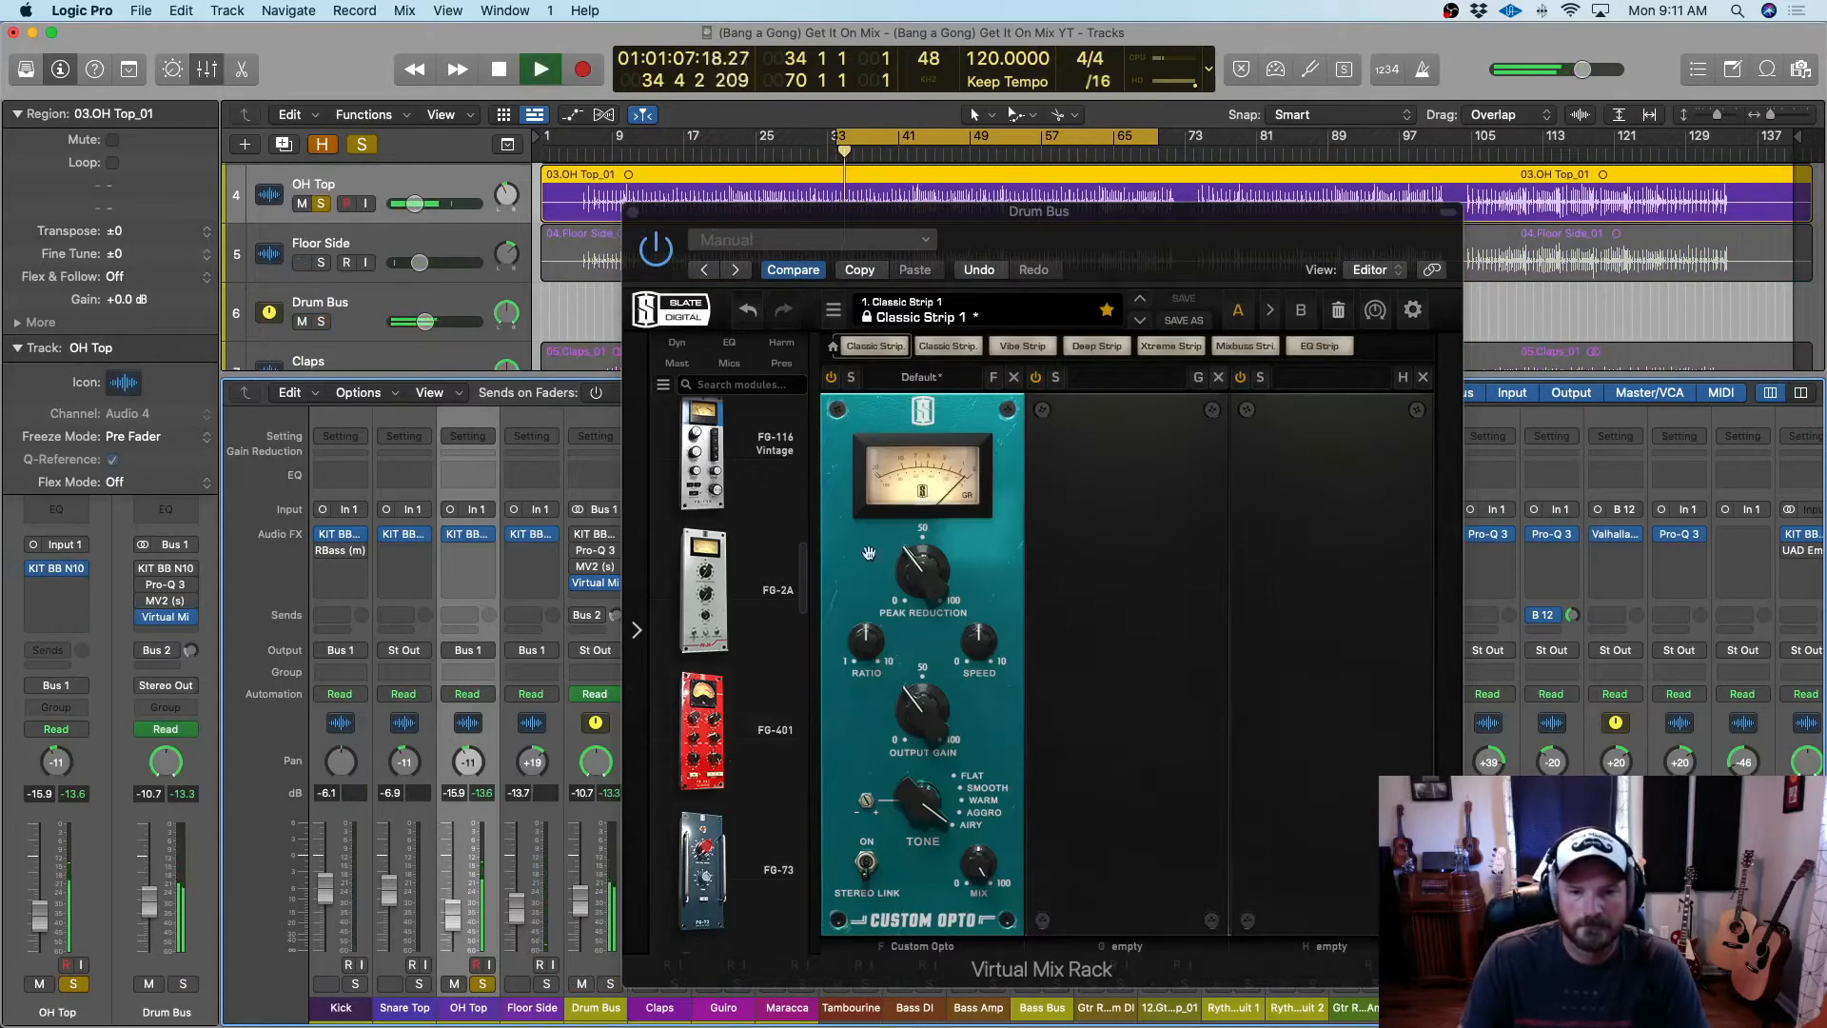
Compare the soloed OH Top with the Custom Opto bypassed and active on the Airy setting, and stop playback
{"action": "left_click", "coordinate": [830, 378]}
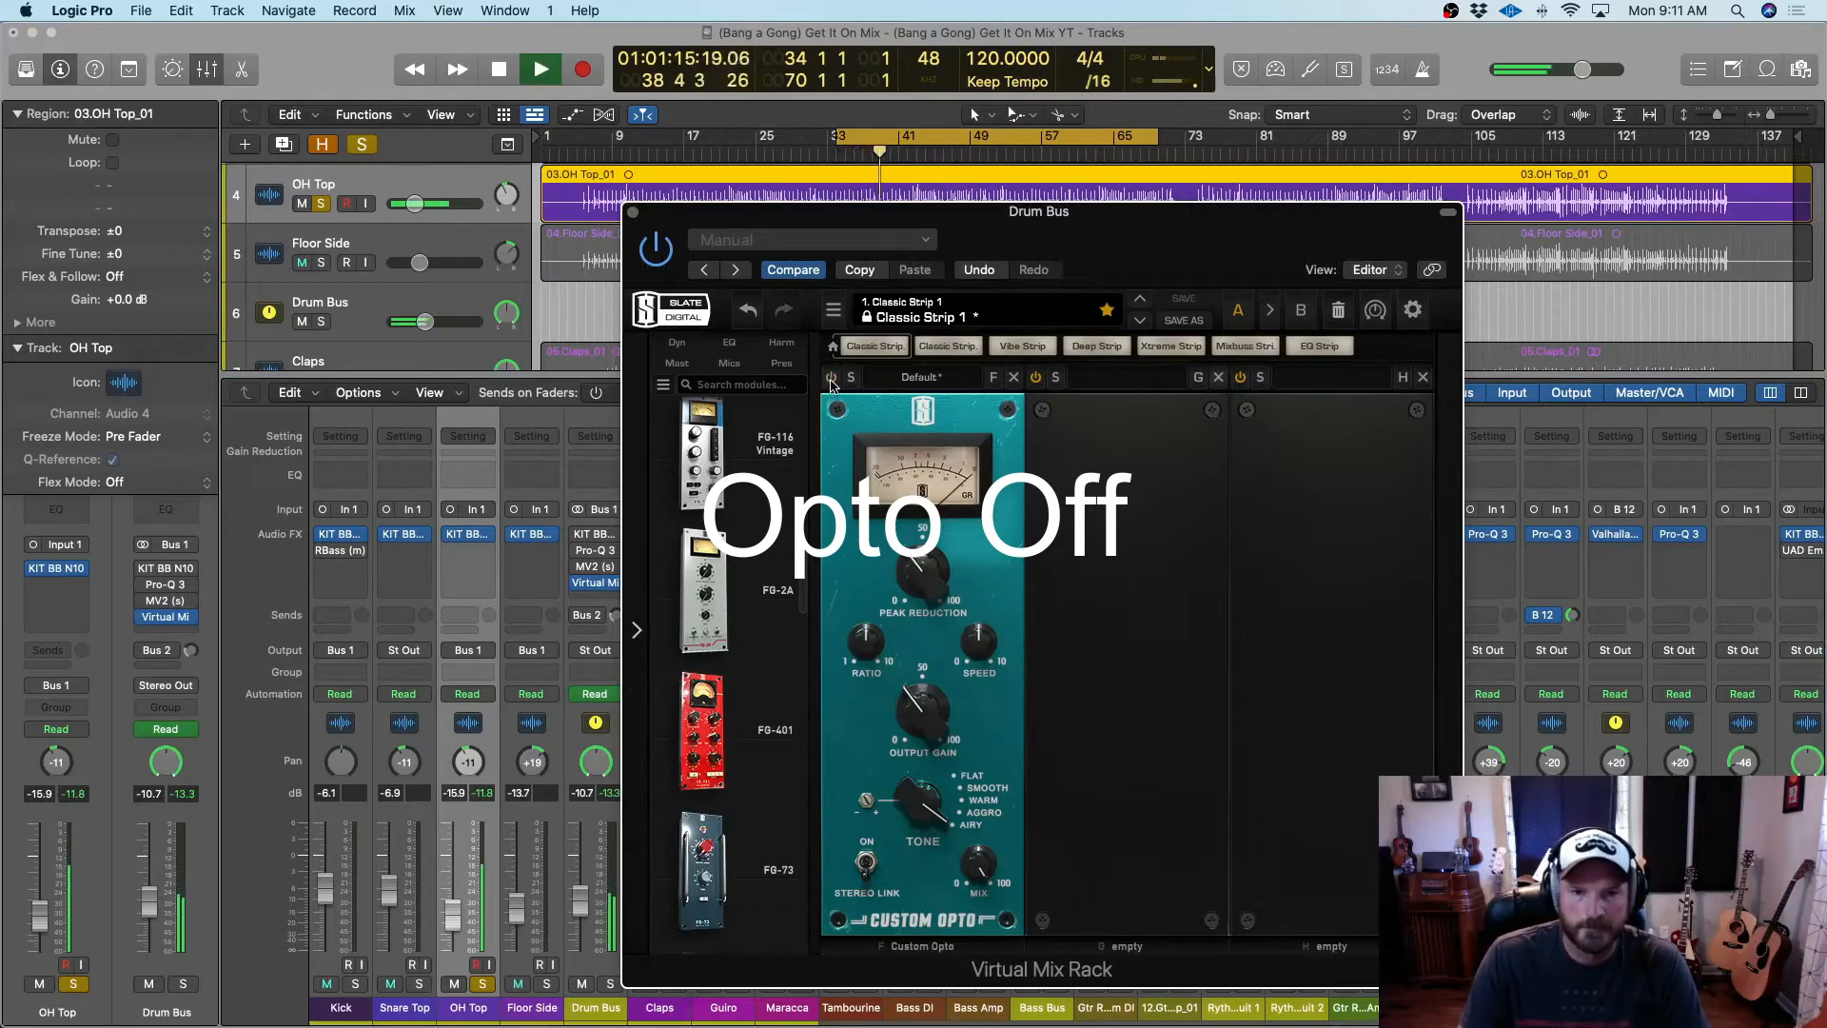
{"action": "left_click", "coordinate": [831, 379]}
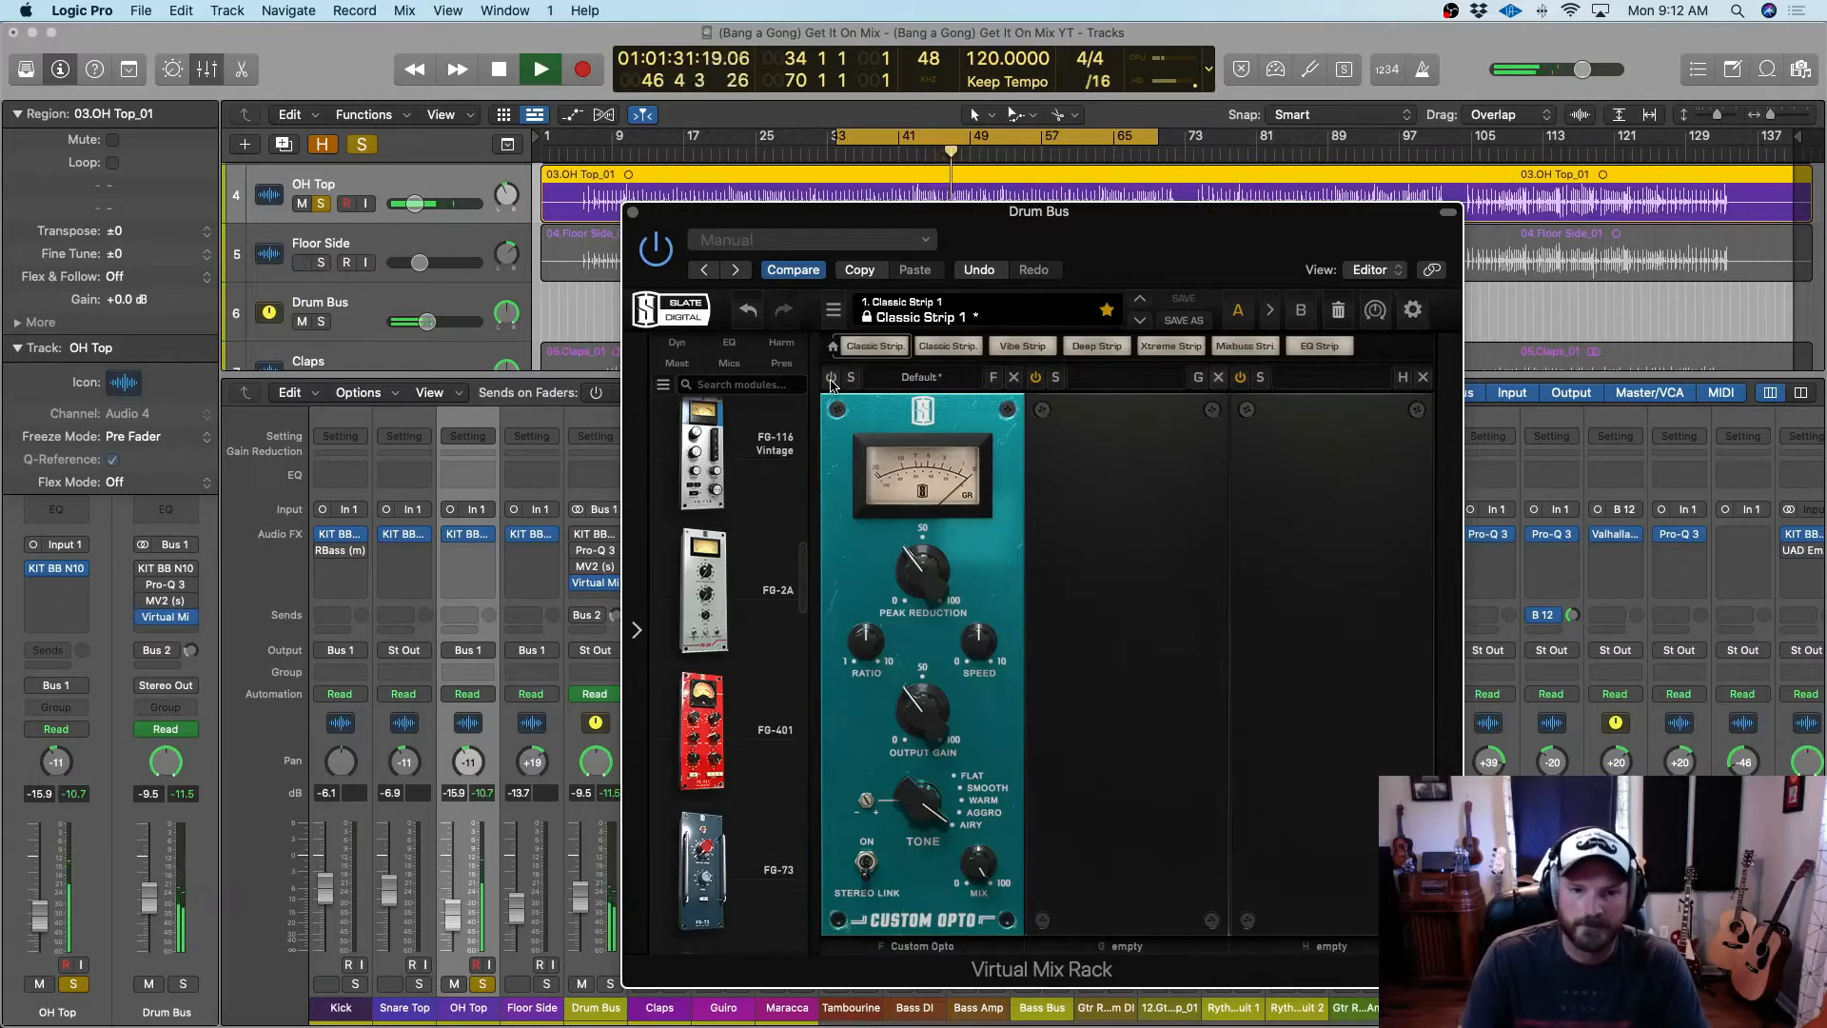
{"action": "left_click", "coordinate": [831, 377]}
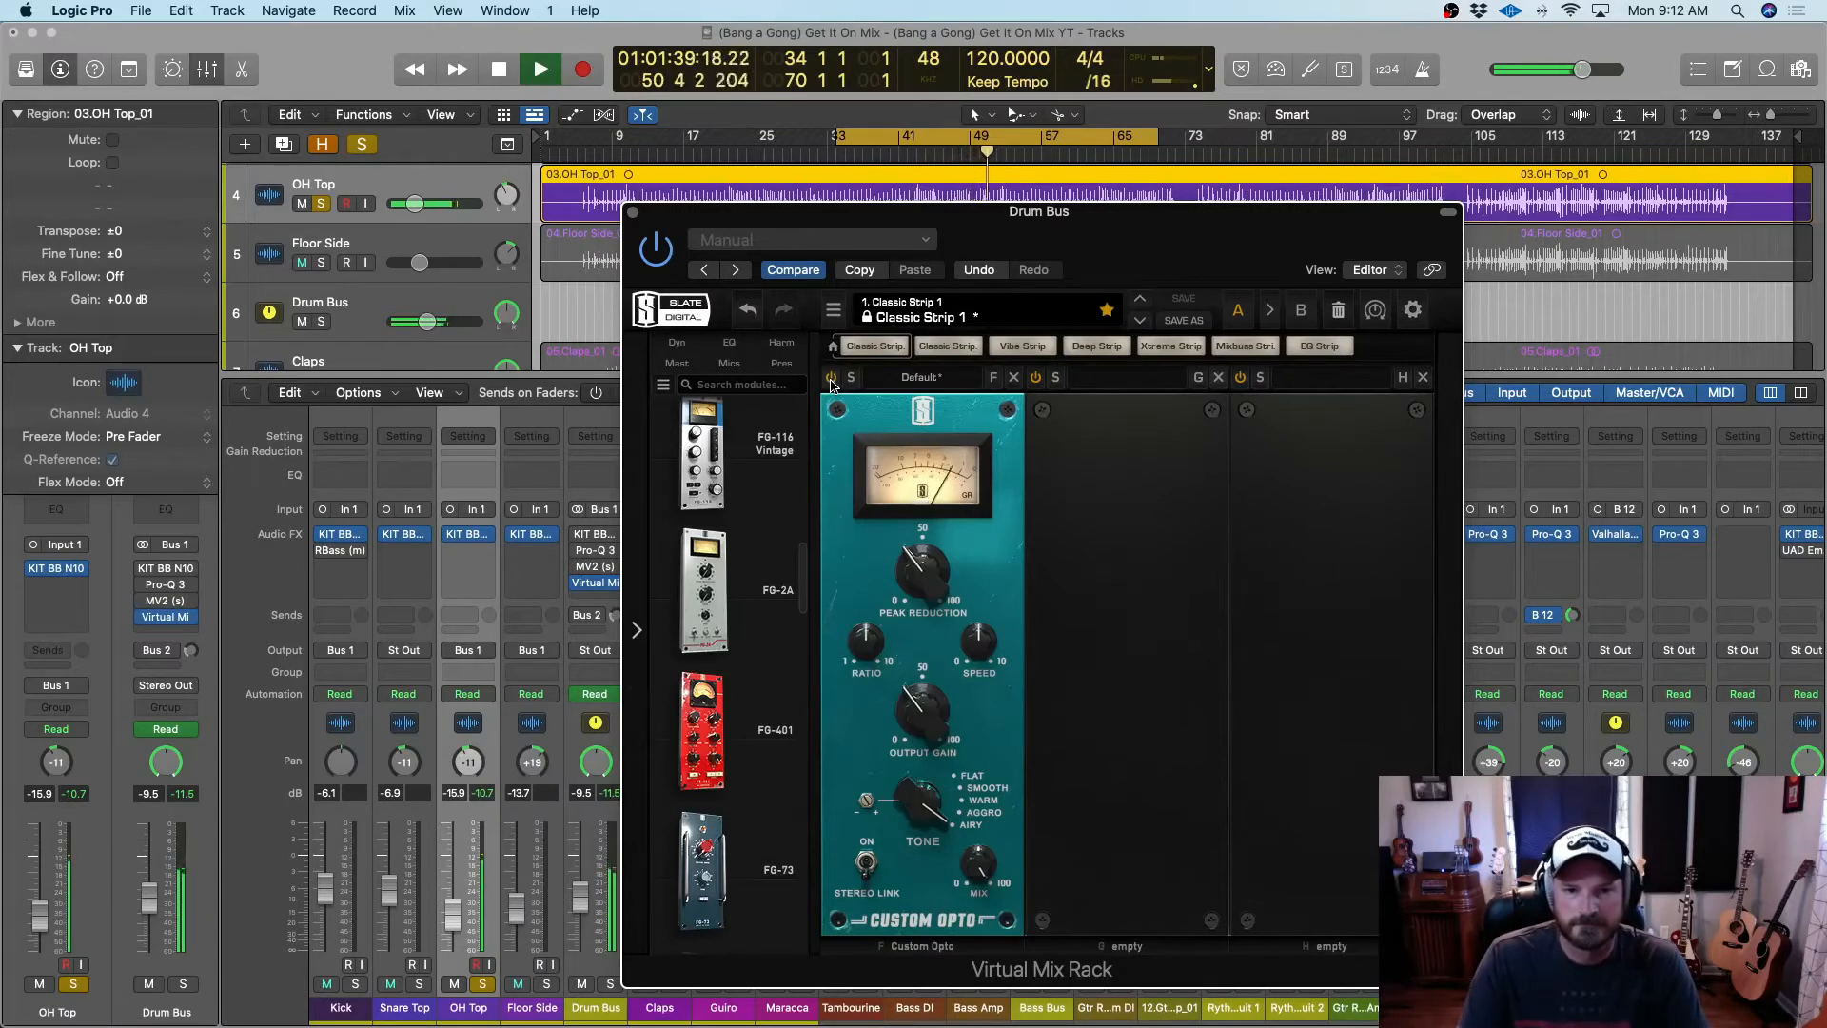
{"action": "key", "text": "space"}
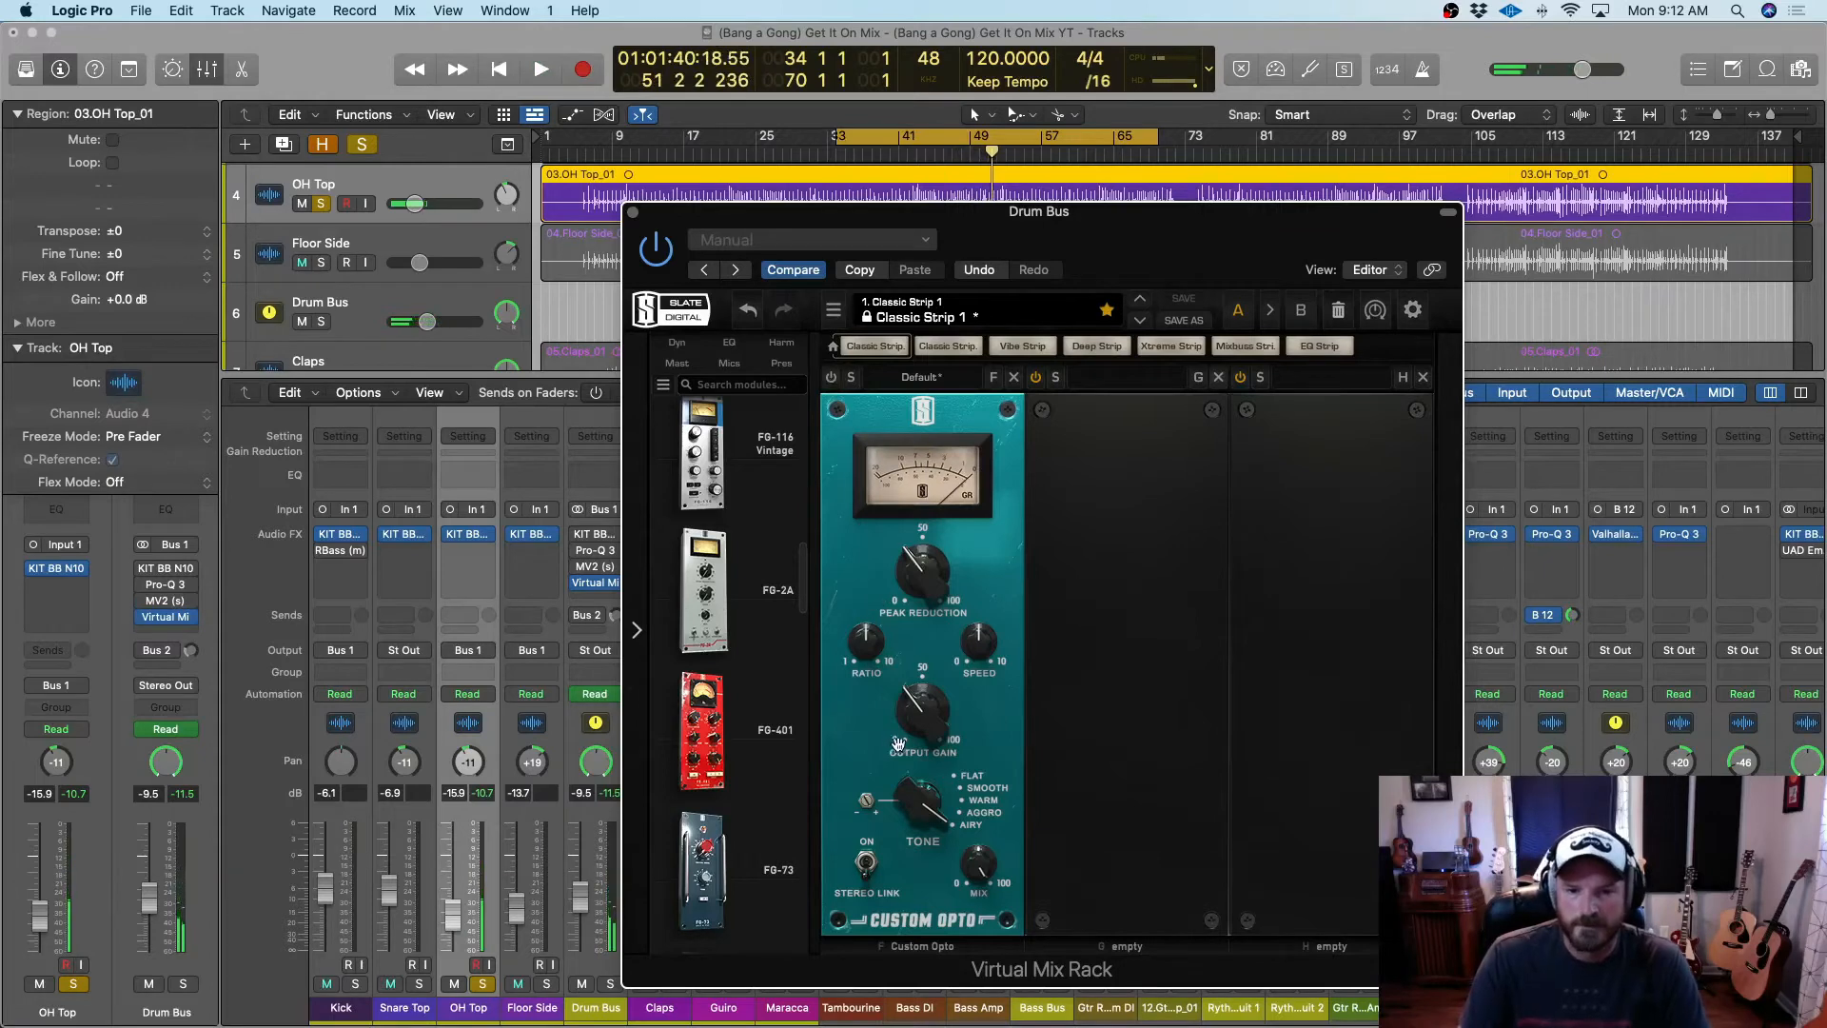
Unsolo OH Top, move the Virtual Mix Rack from the Drum Bus to the Snare Top channel, and play the Snare Top soloed
{"action": "left_click", "coordinate": [484, 984]}
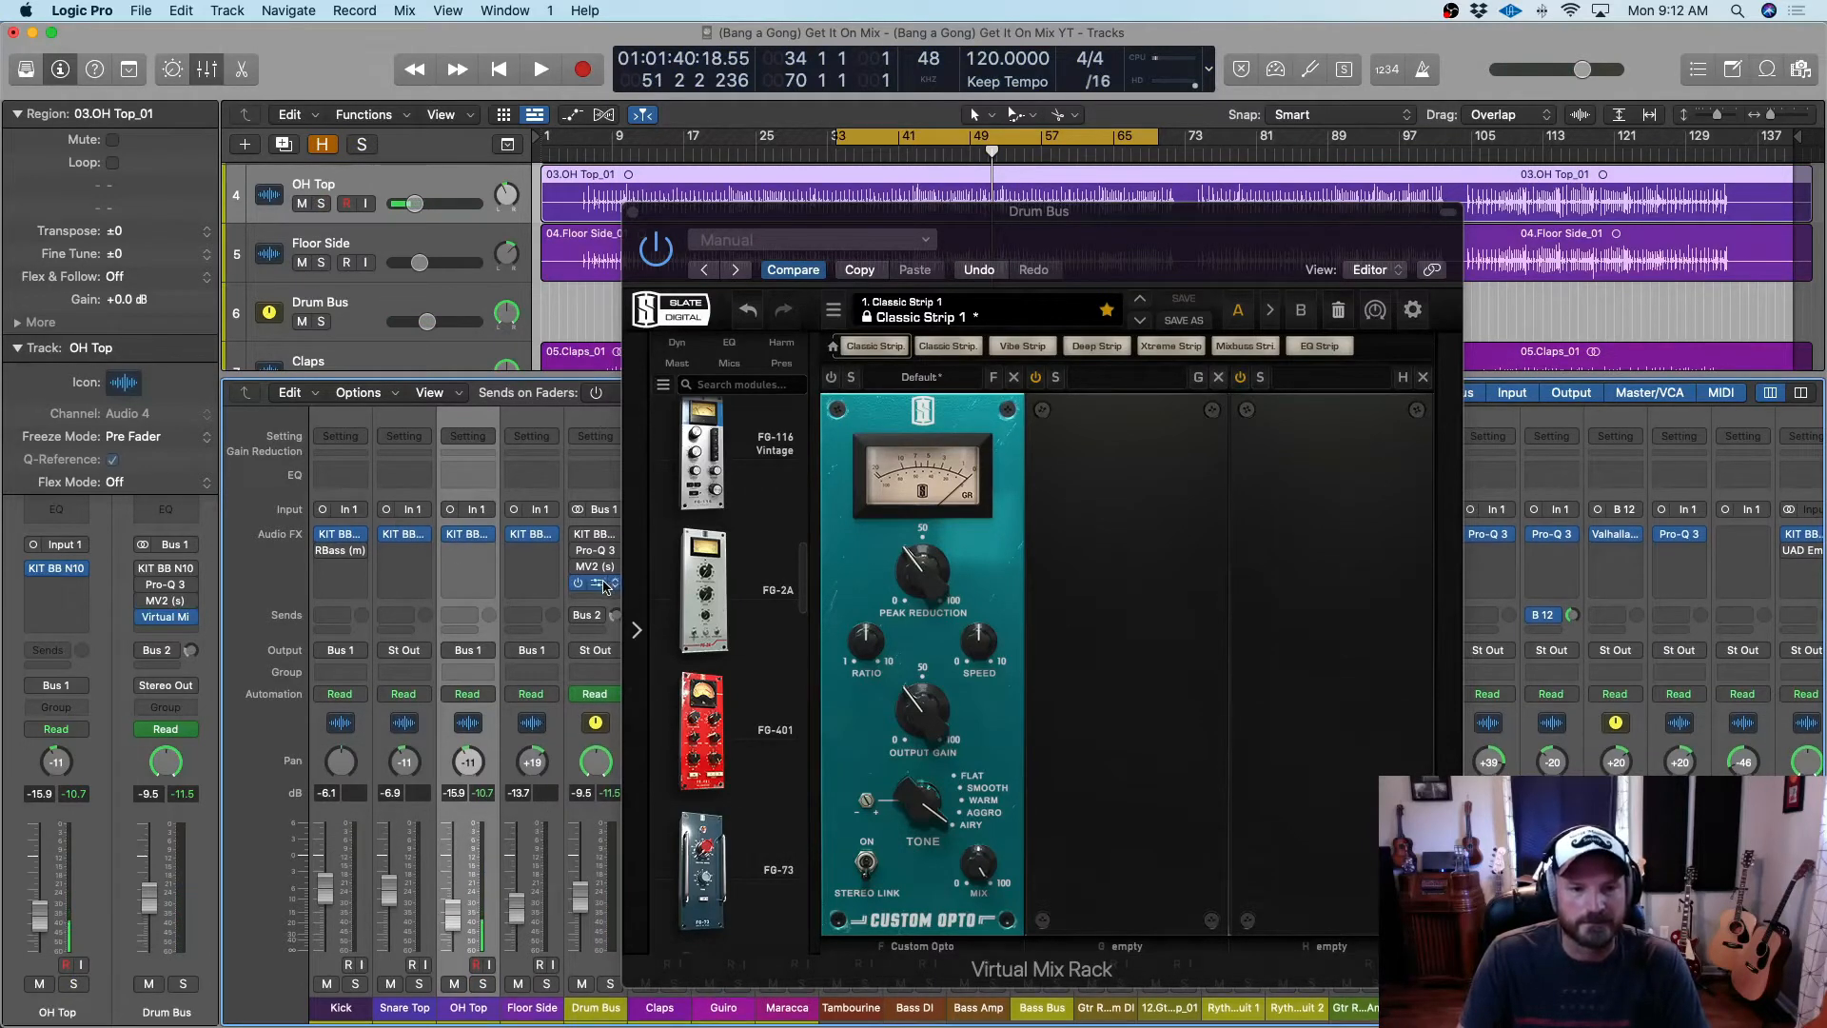
{"action": "left_click_drag", "start_coordinate": [500, 587], "coordinate": [404, 571]}
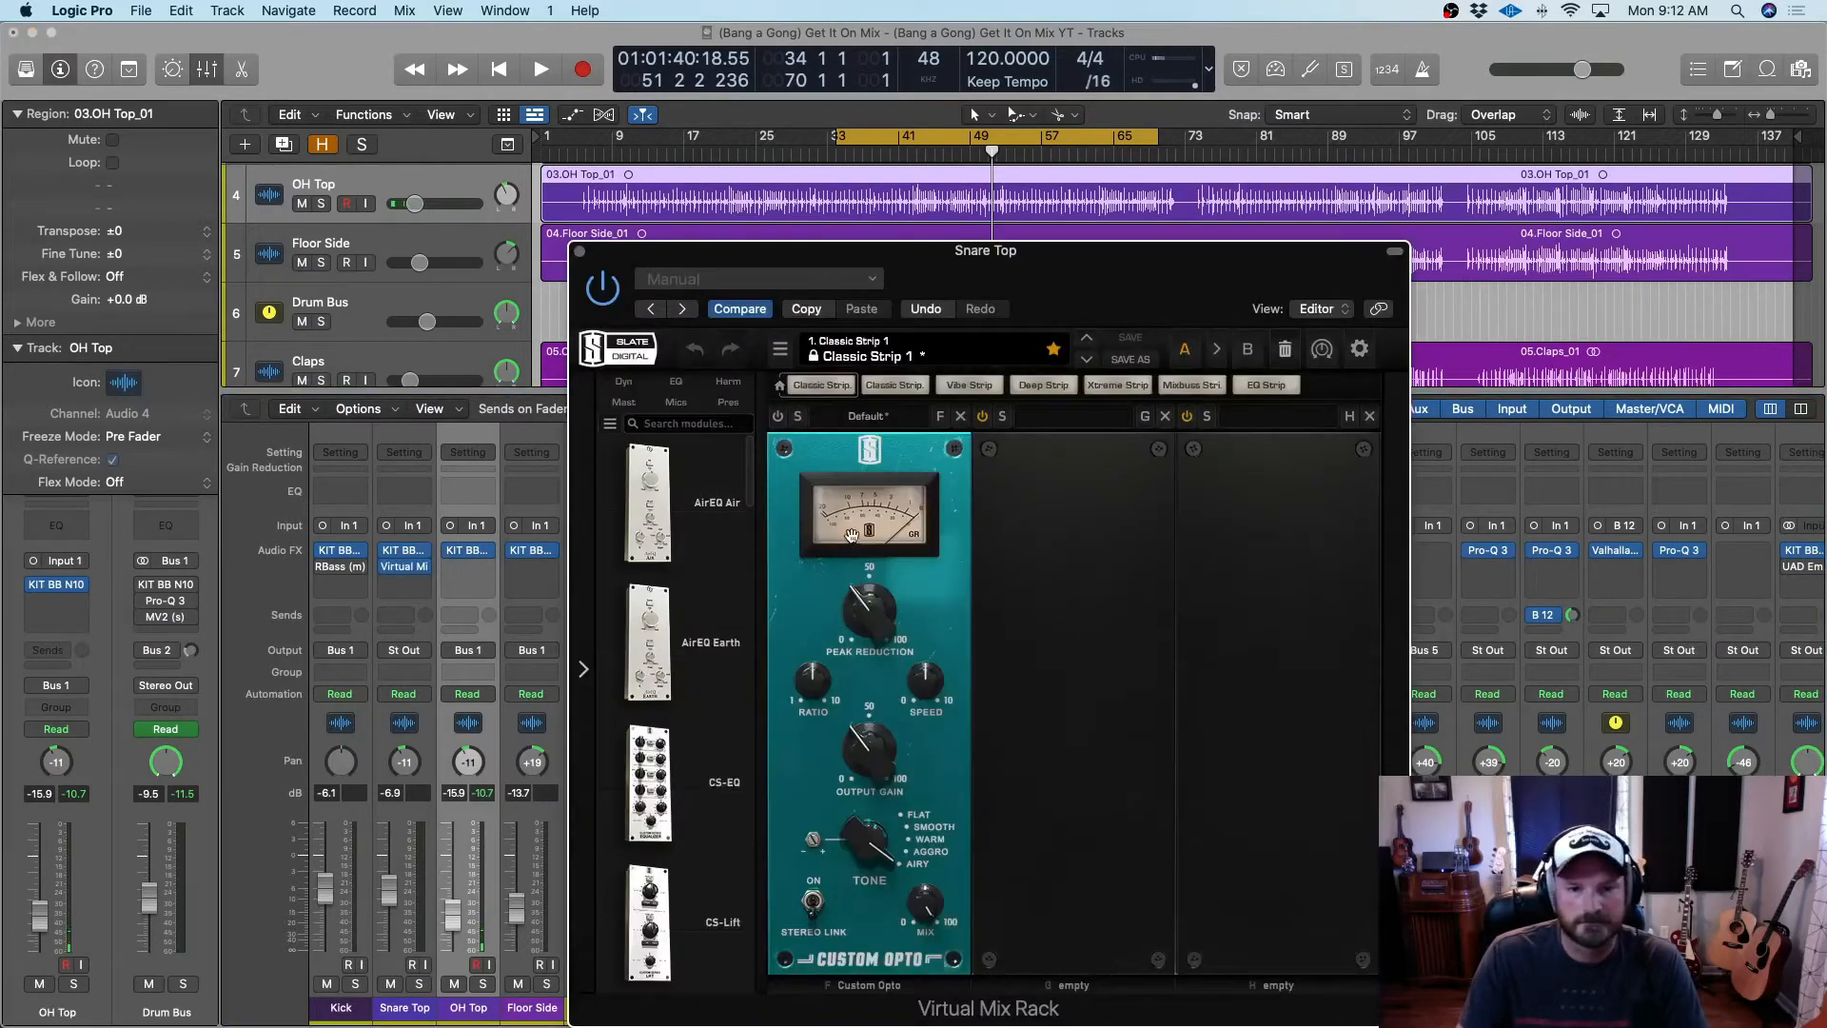
{"action": "key", "text": "space"}
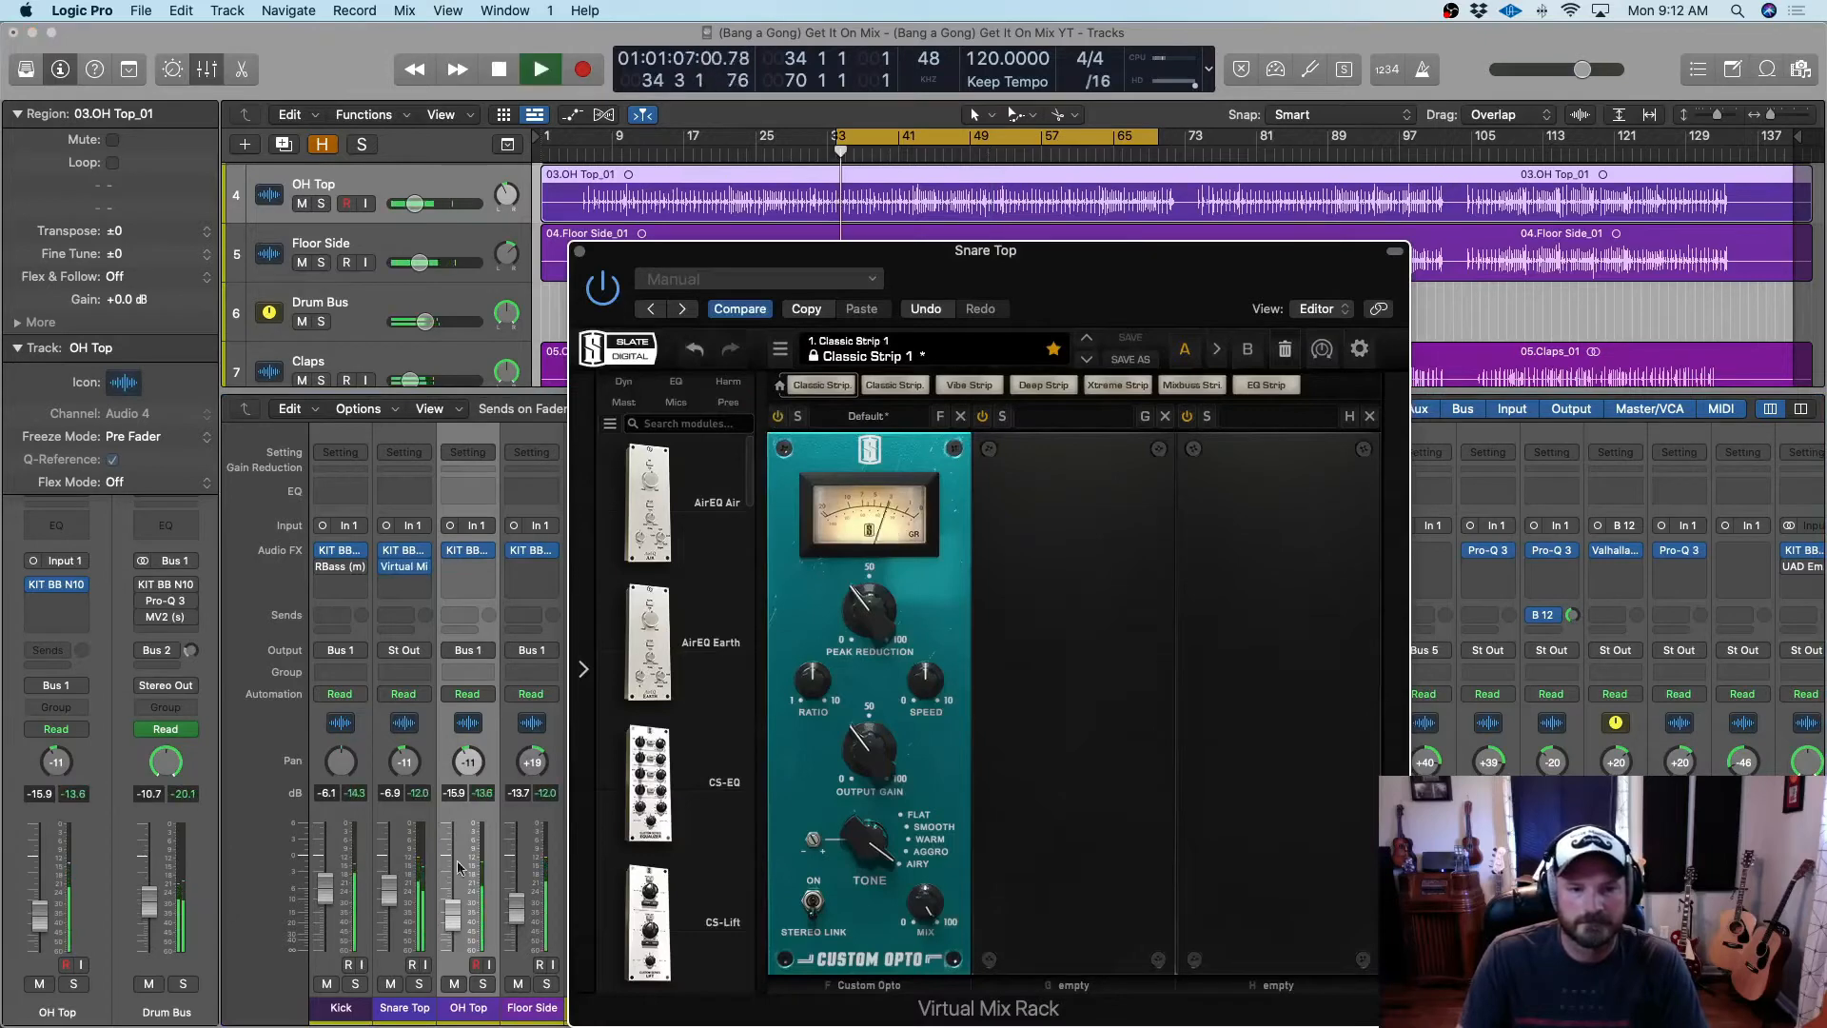
{"action": "left_click", "coordinate": [418, 983]}
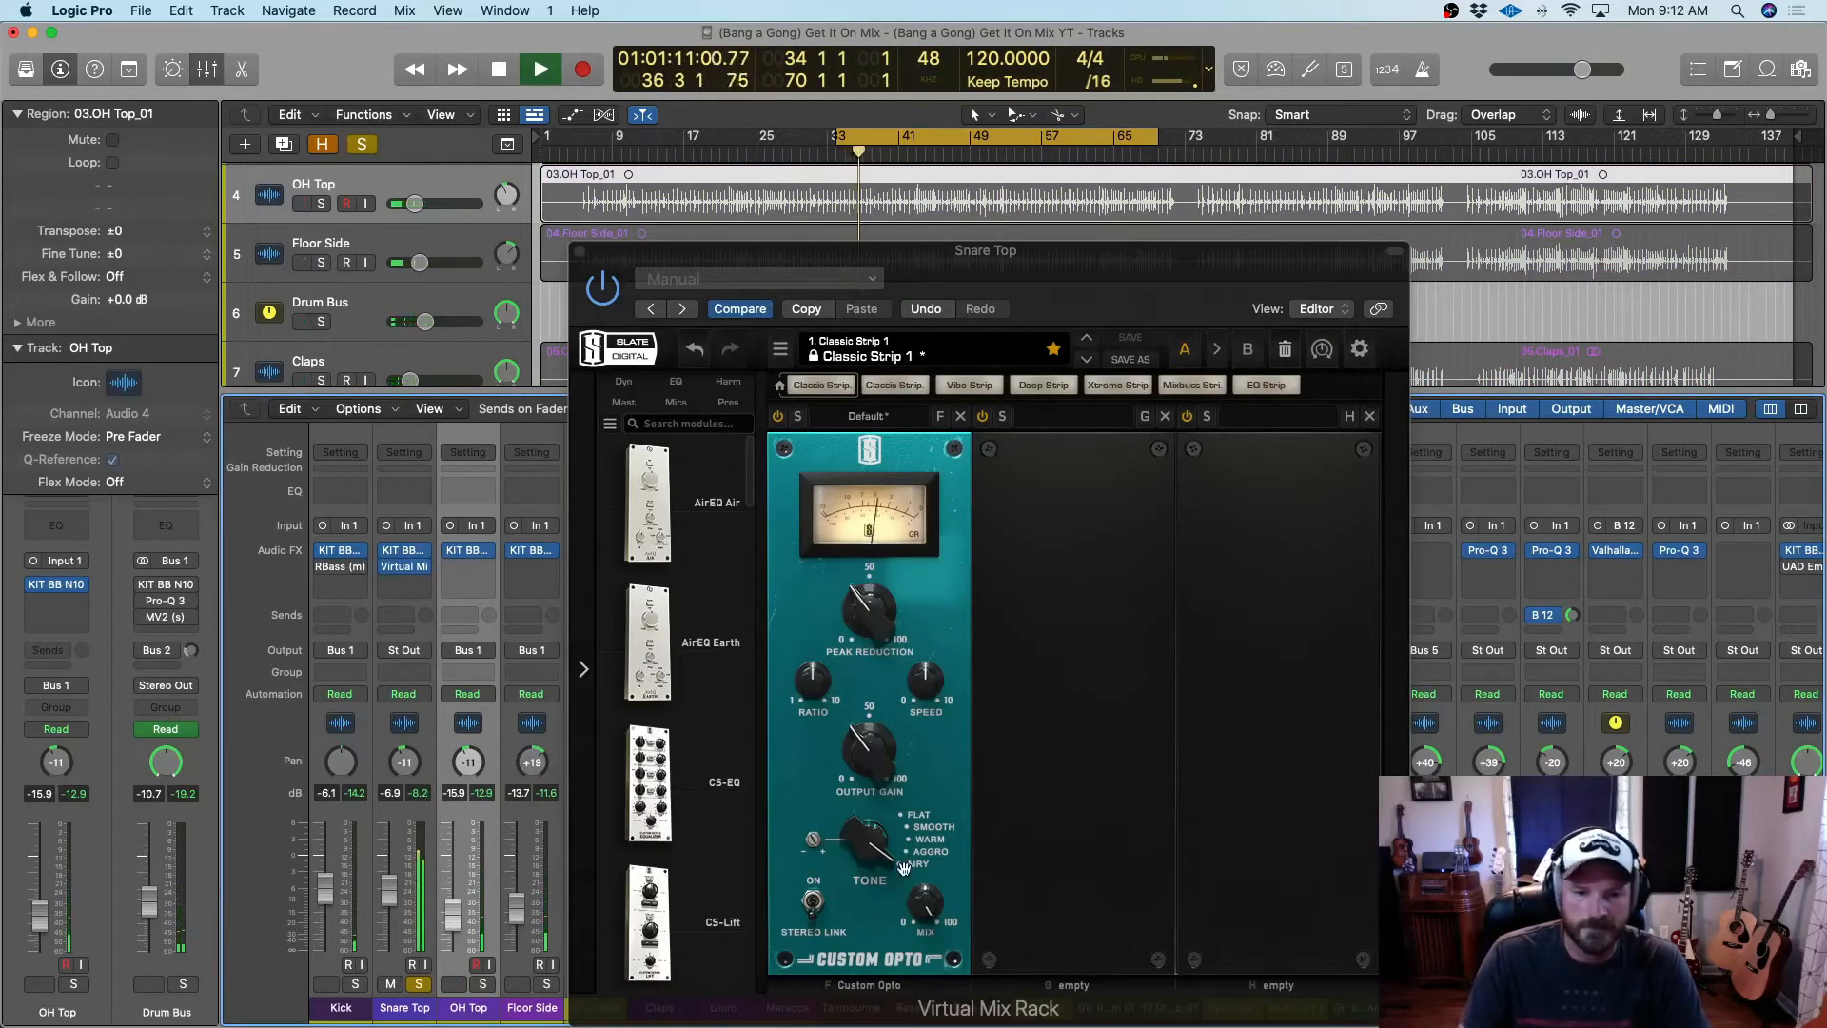
Compare the playing snare with the Custom Opto bypassed and active, switching its Tone to Aggro
{"action": "left_click", "coordinate": [778, 418]}
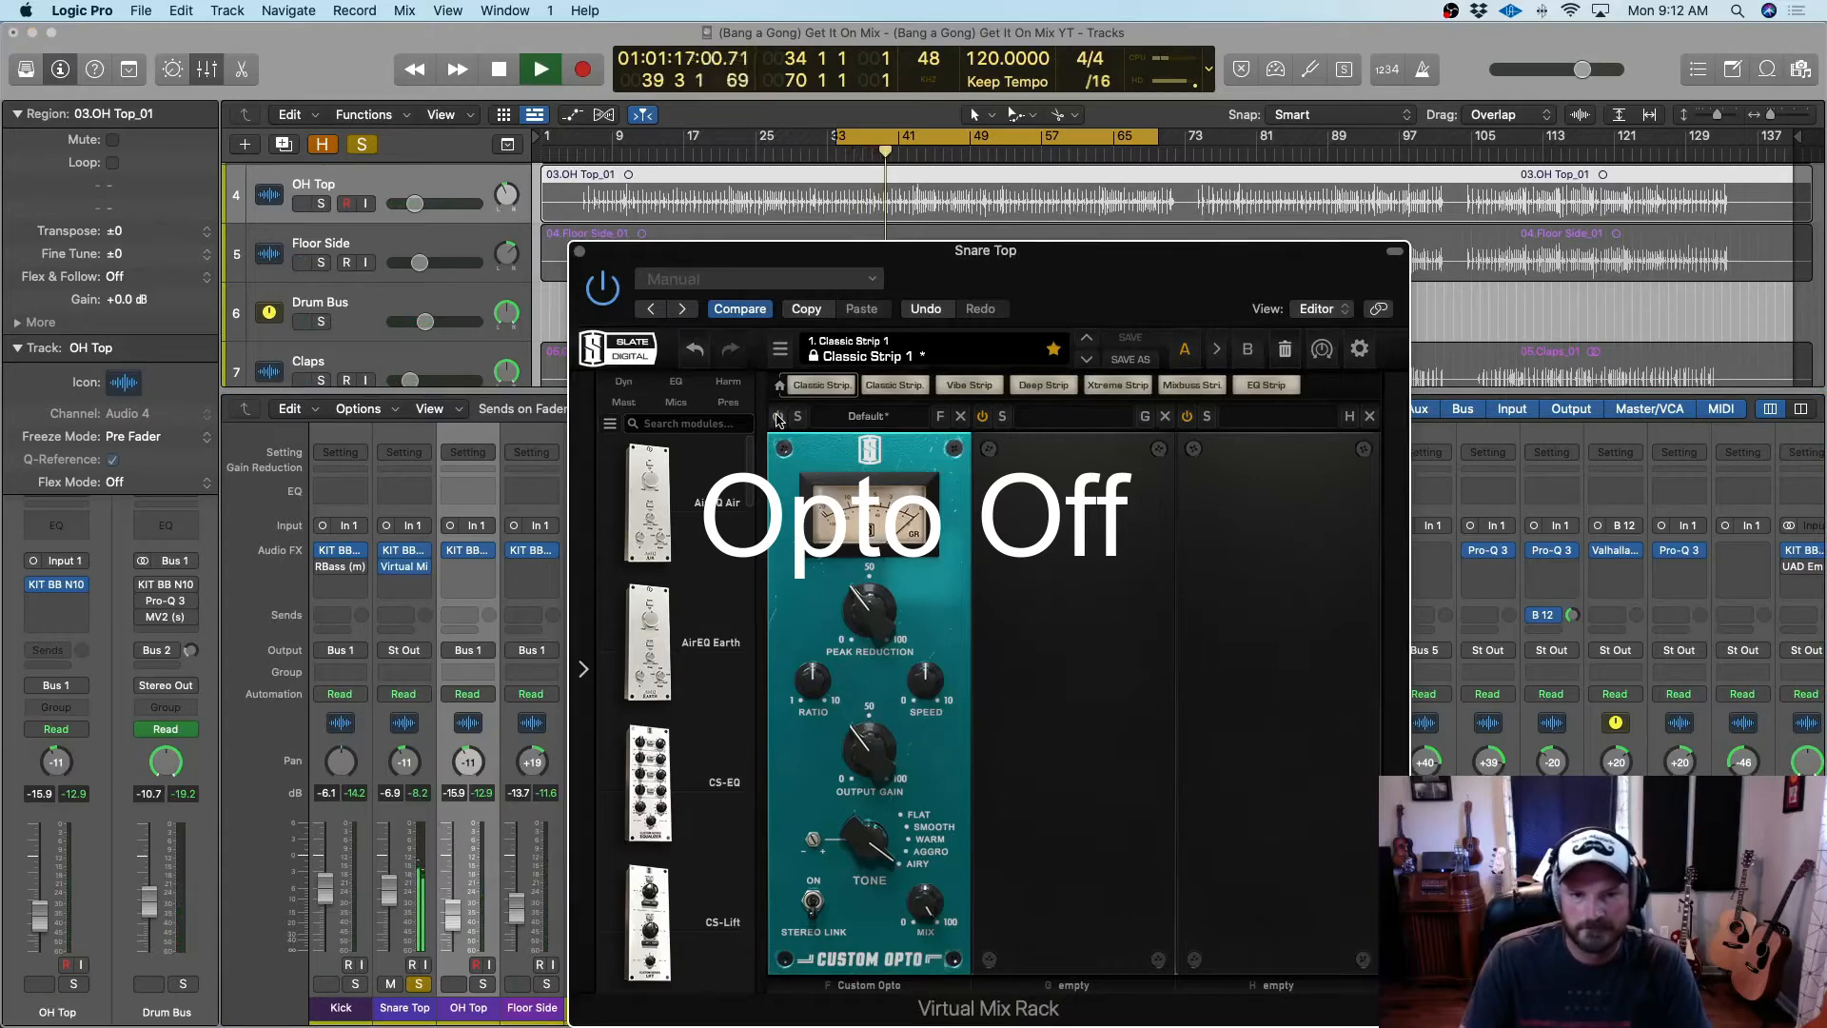
{"action": "left_click", "coordinate": [779, 417]}
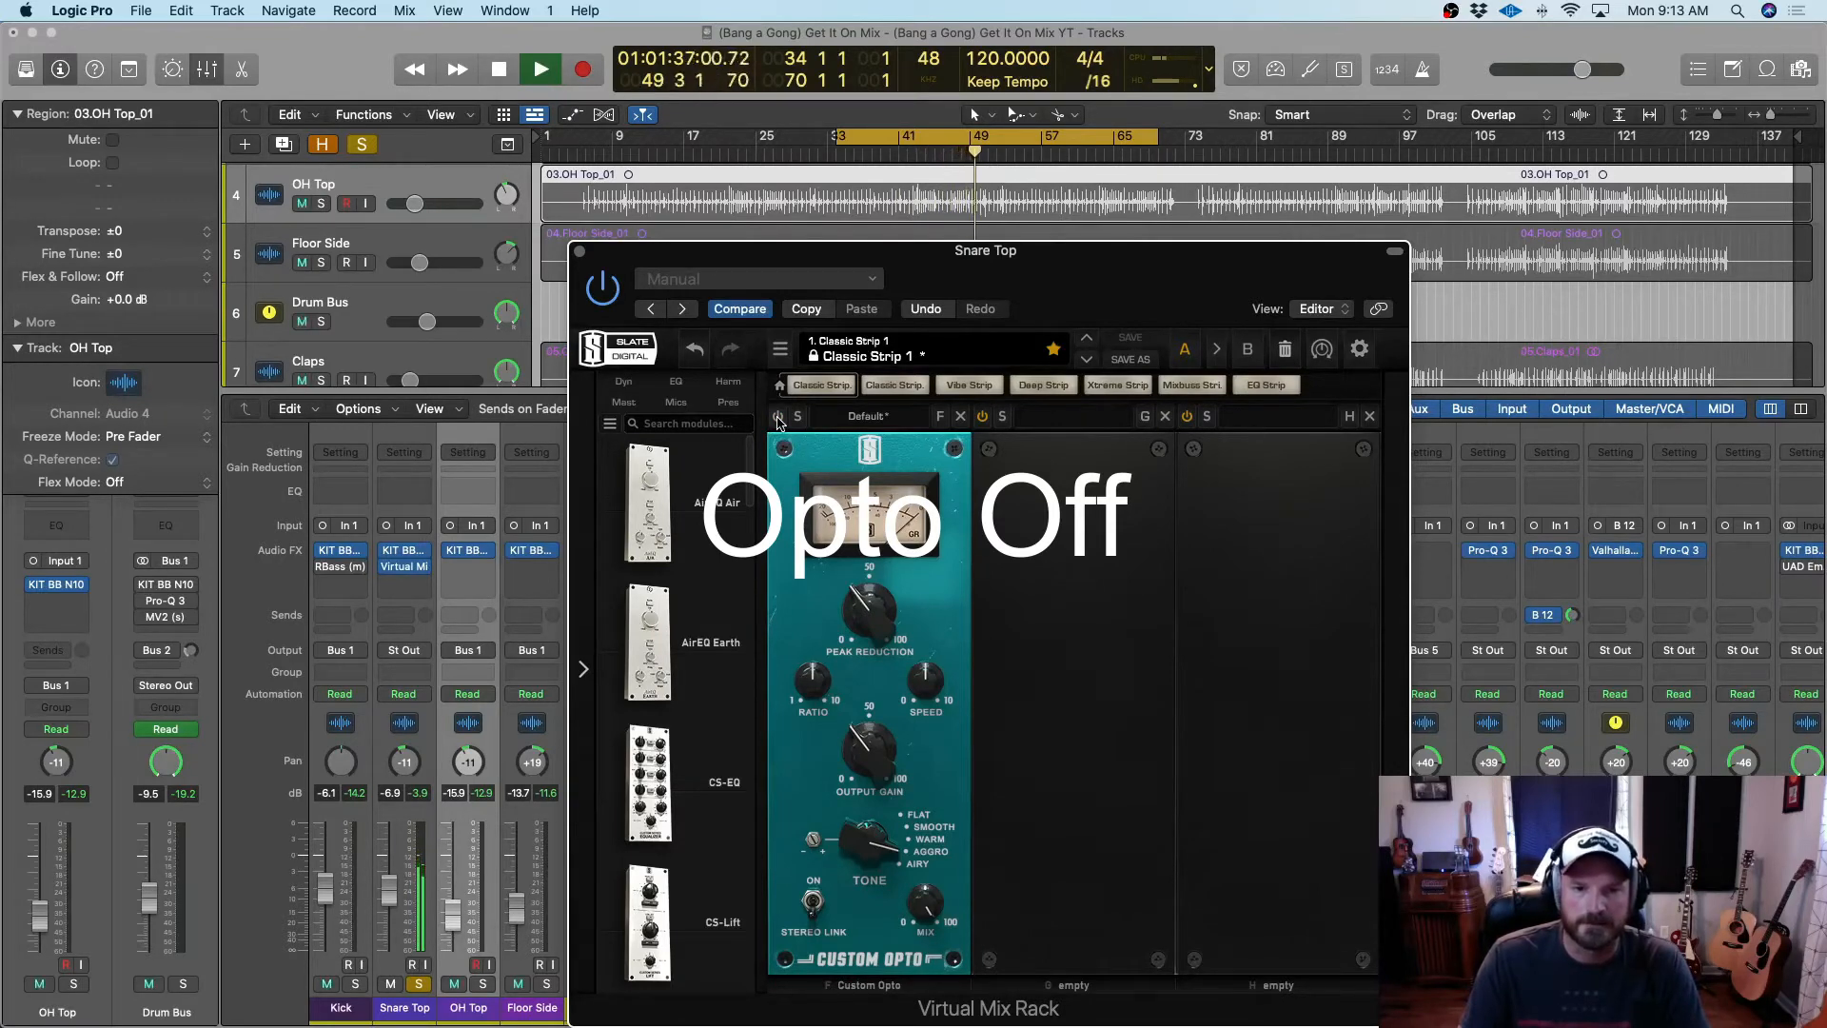
{"action": "left_click", "coordinate": [778, 418]}
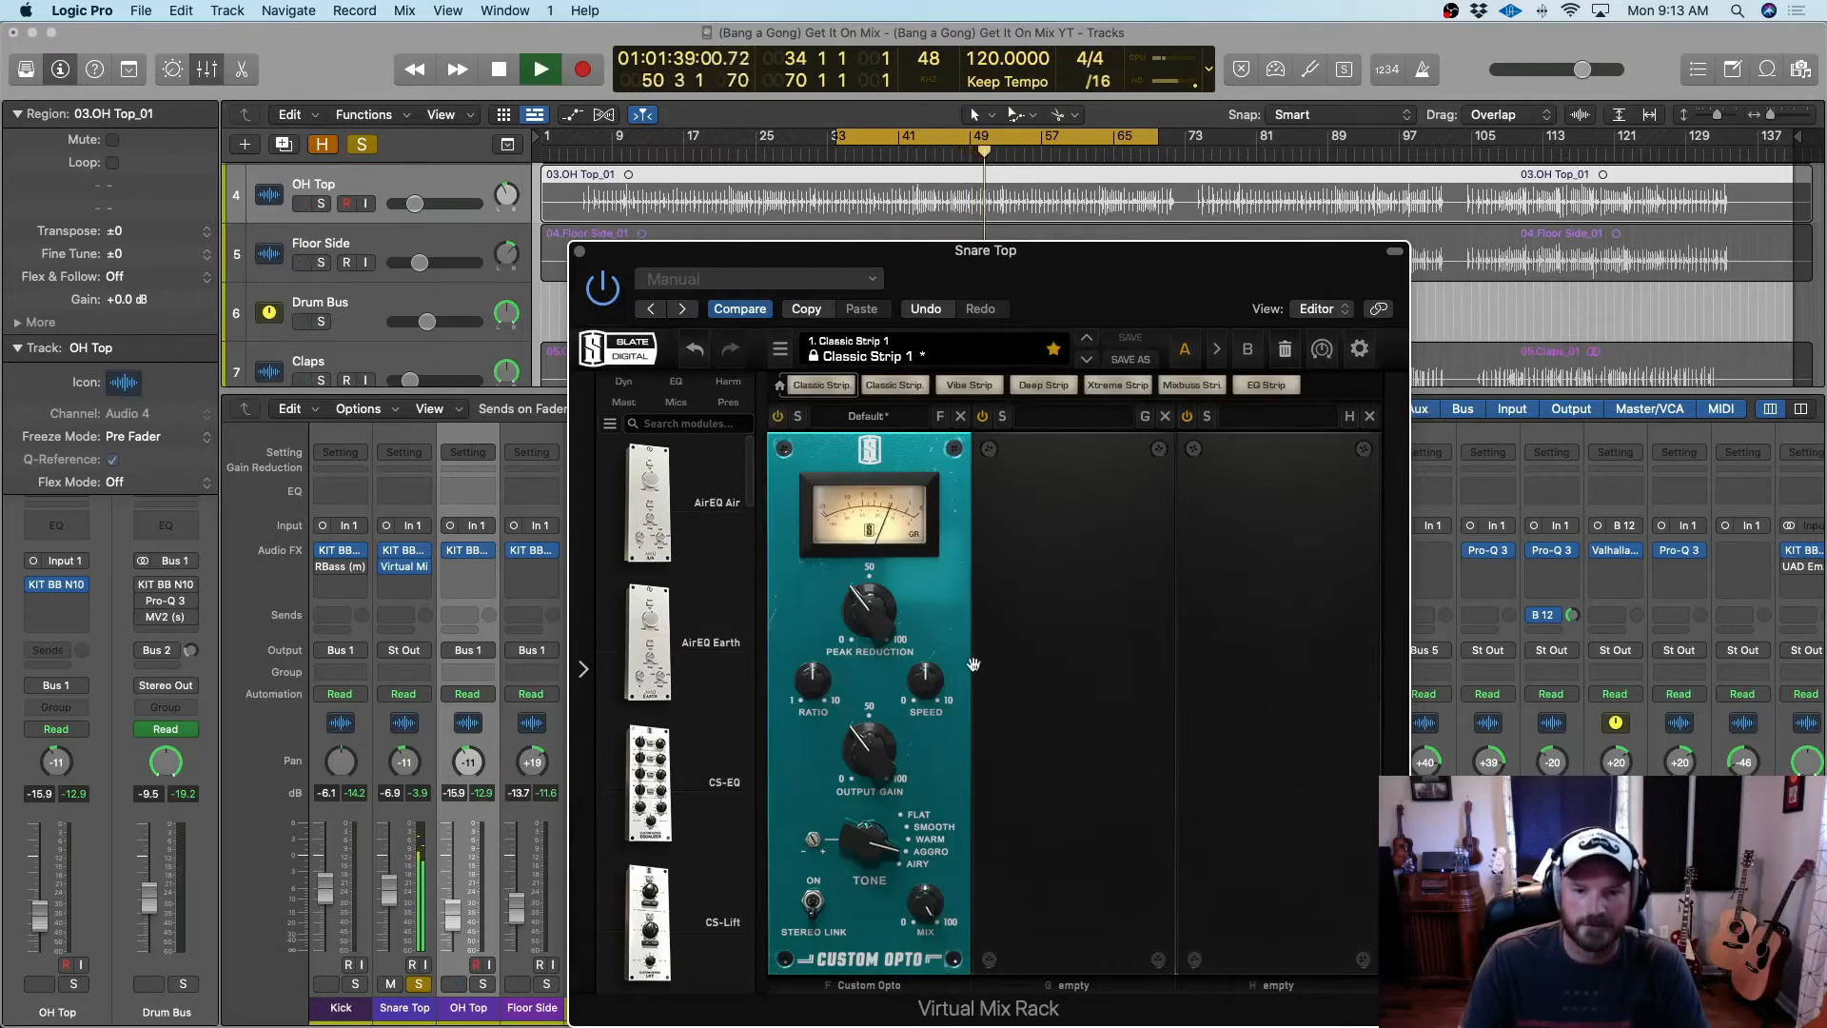
Raise the Custom Opto's Peak Reduction to just under 50, and set Output Gain to 42.7 and Mix to 51%
{"action": "left_click_drag", "start_coordinate": [925, 894], "coordinate": [920, 738]}
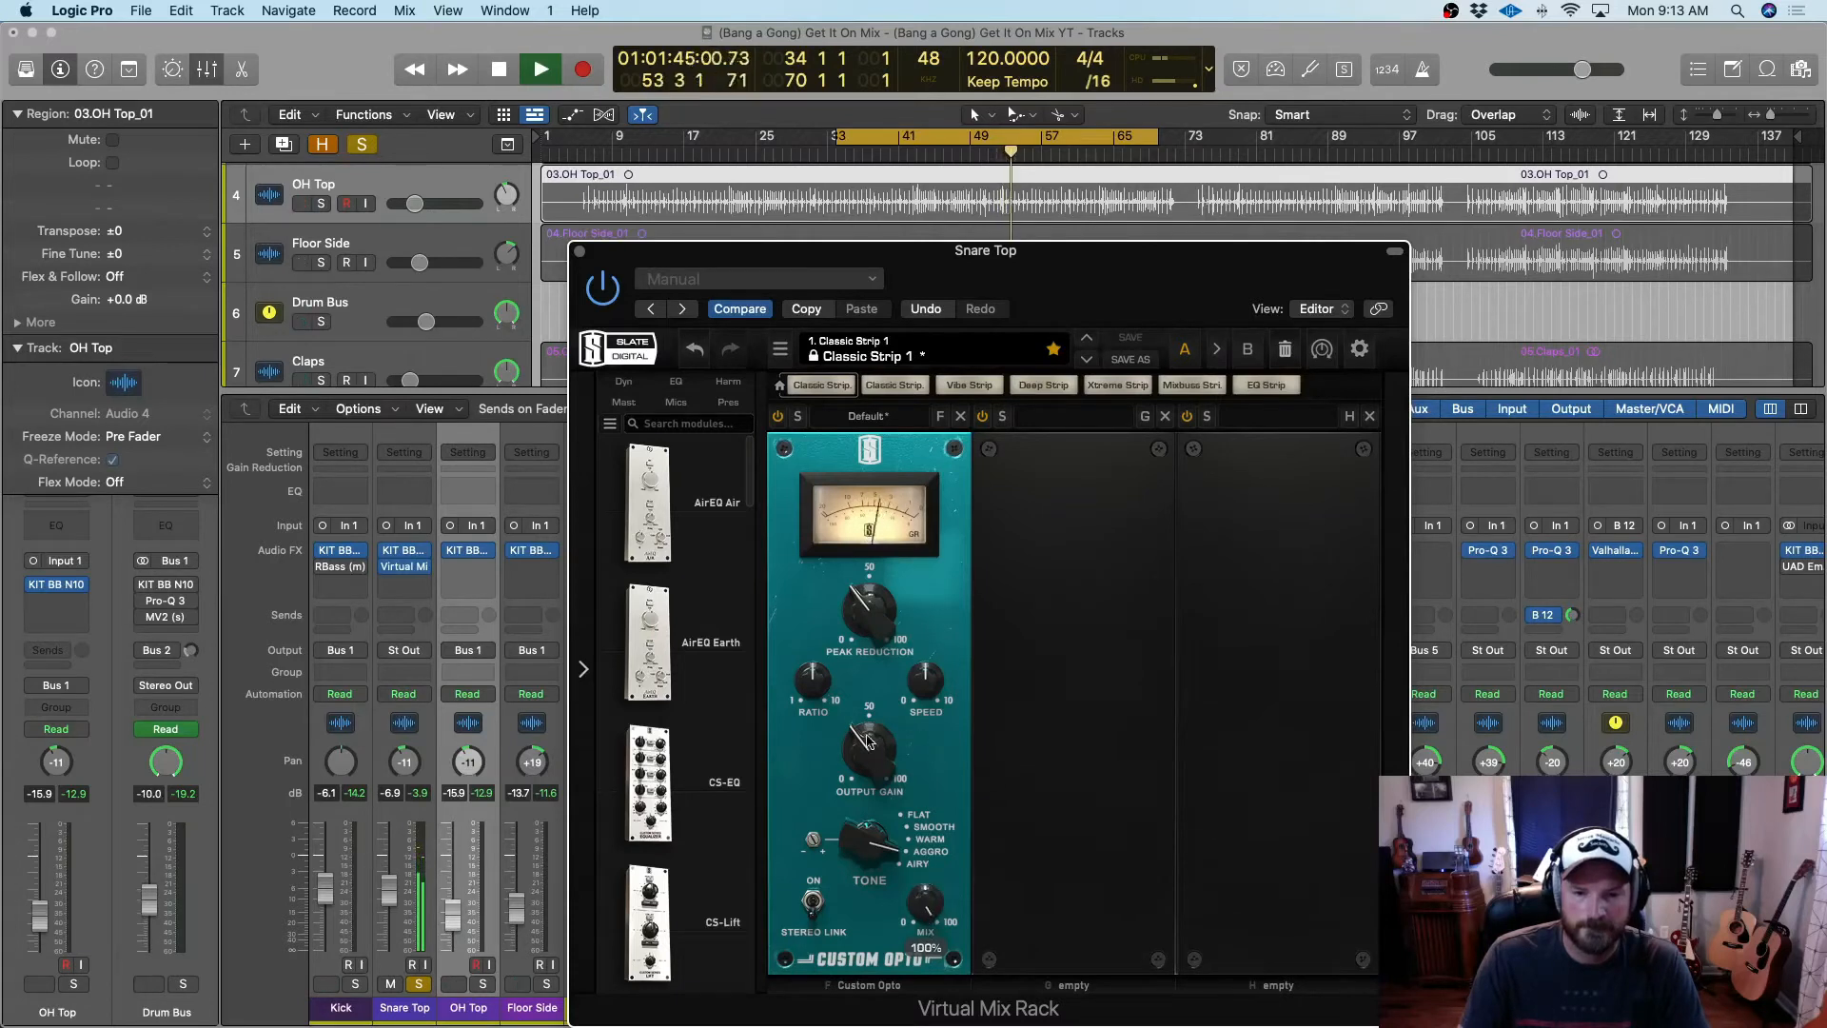
{"action": "mouse_move", "coordinate": [861, 609]}
{"action": "left_click_drag", "start_coordinate": [861, 609], "coordinate": [861, 523]}
{"action": "mouse_move", "coordinate": [866, 758]}
{"action": "left_click_drag", "start_coordinate": [865, 758], "coordinate": [865, 742]}
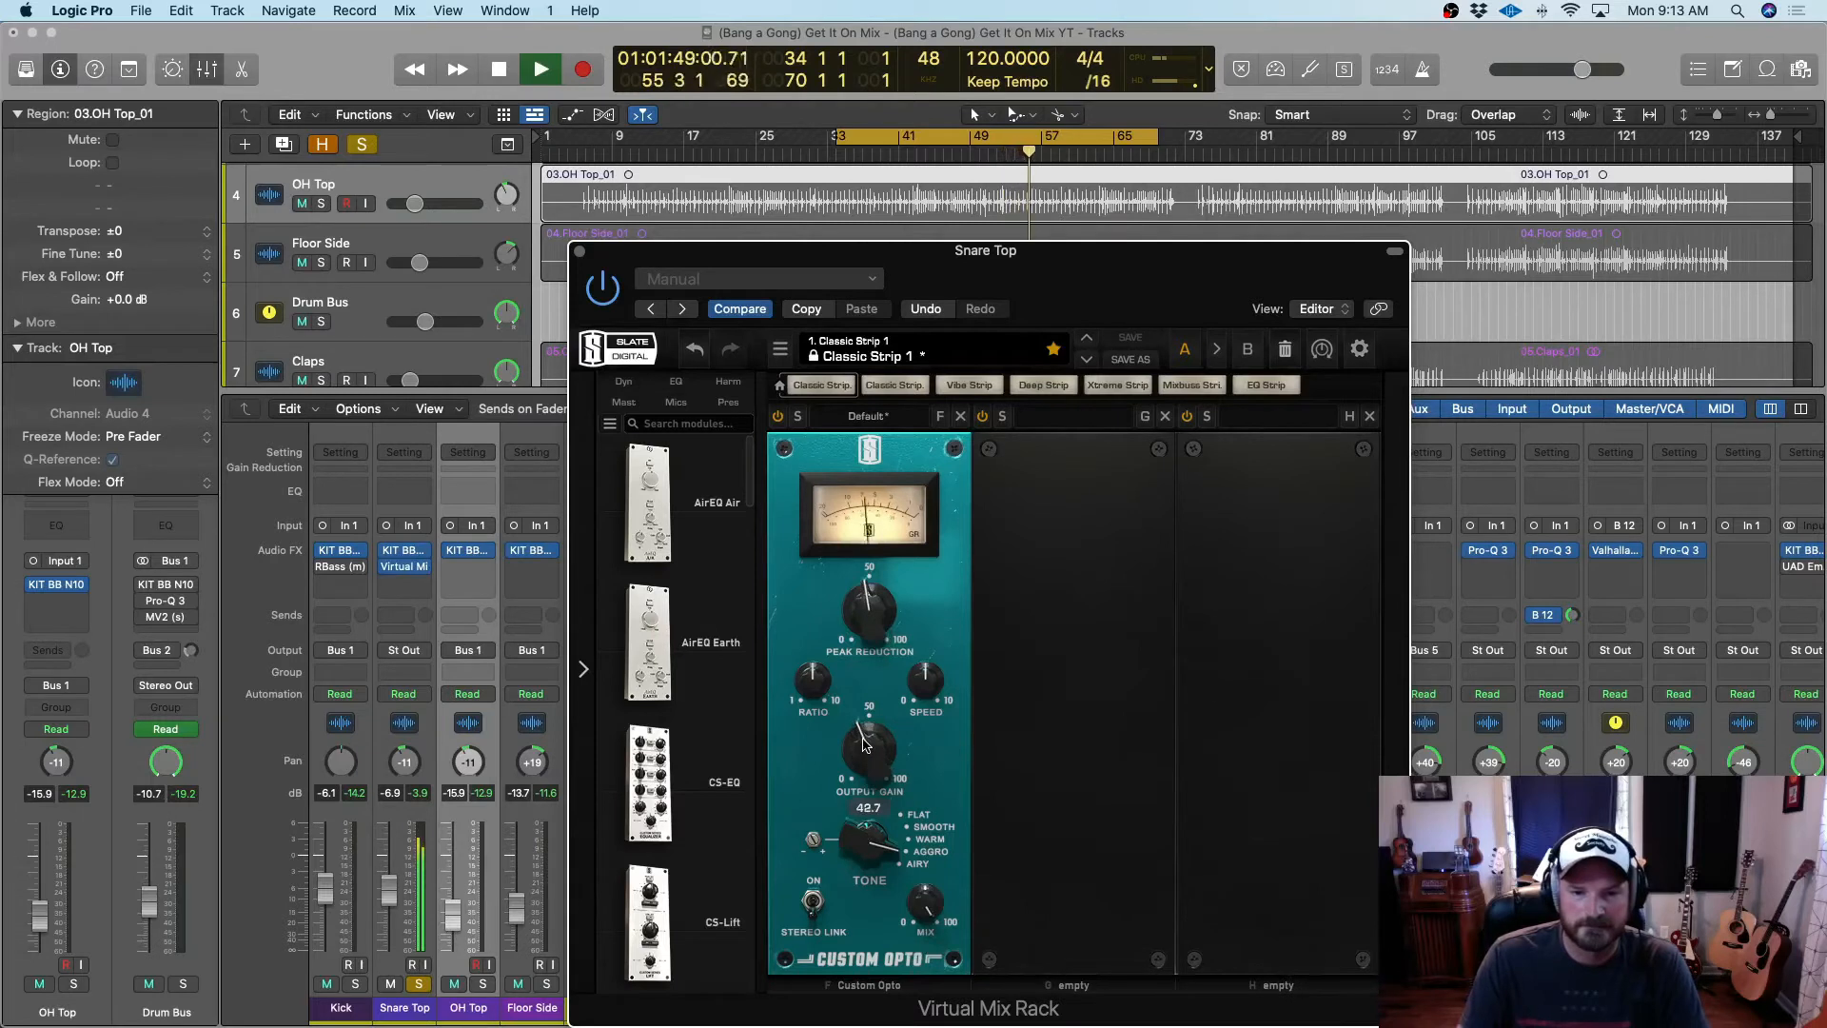
{"action": "left_click_drag", "start_coordinate": [928, 917], "coordinate": [911, 1027]}
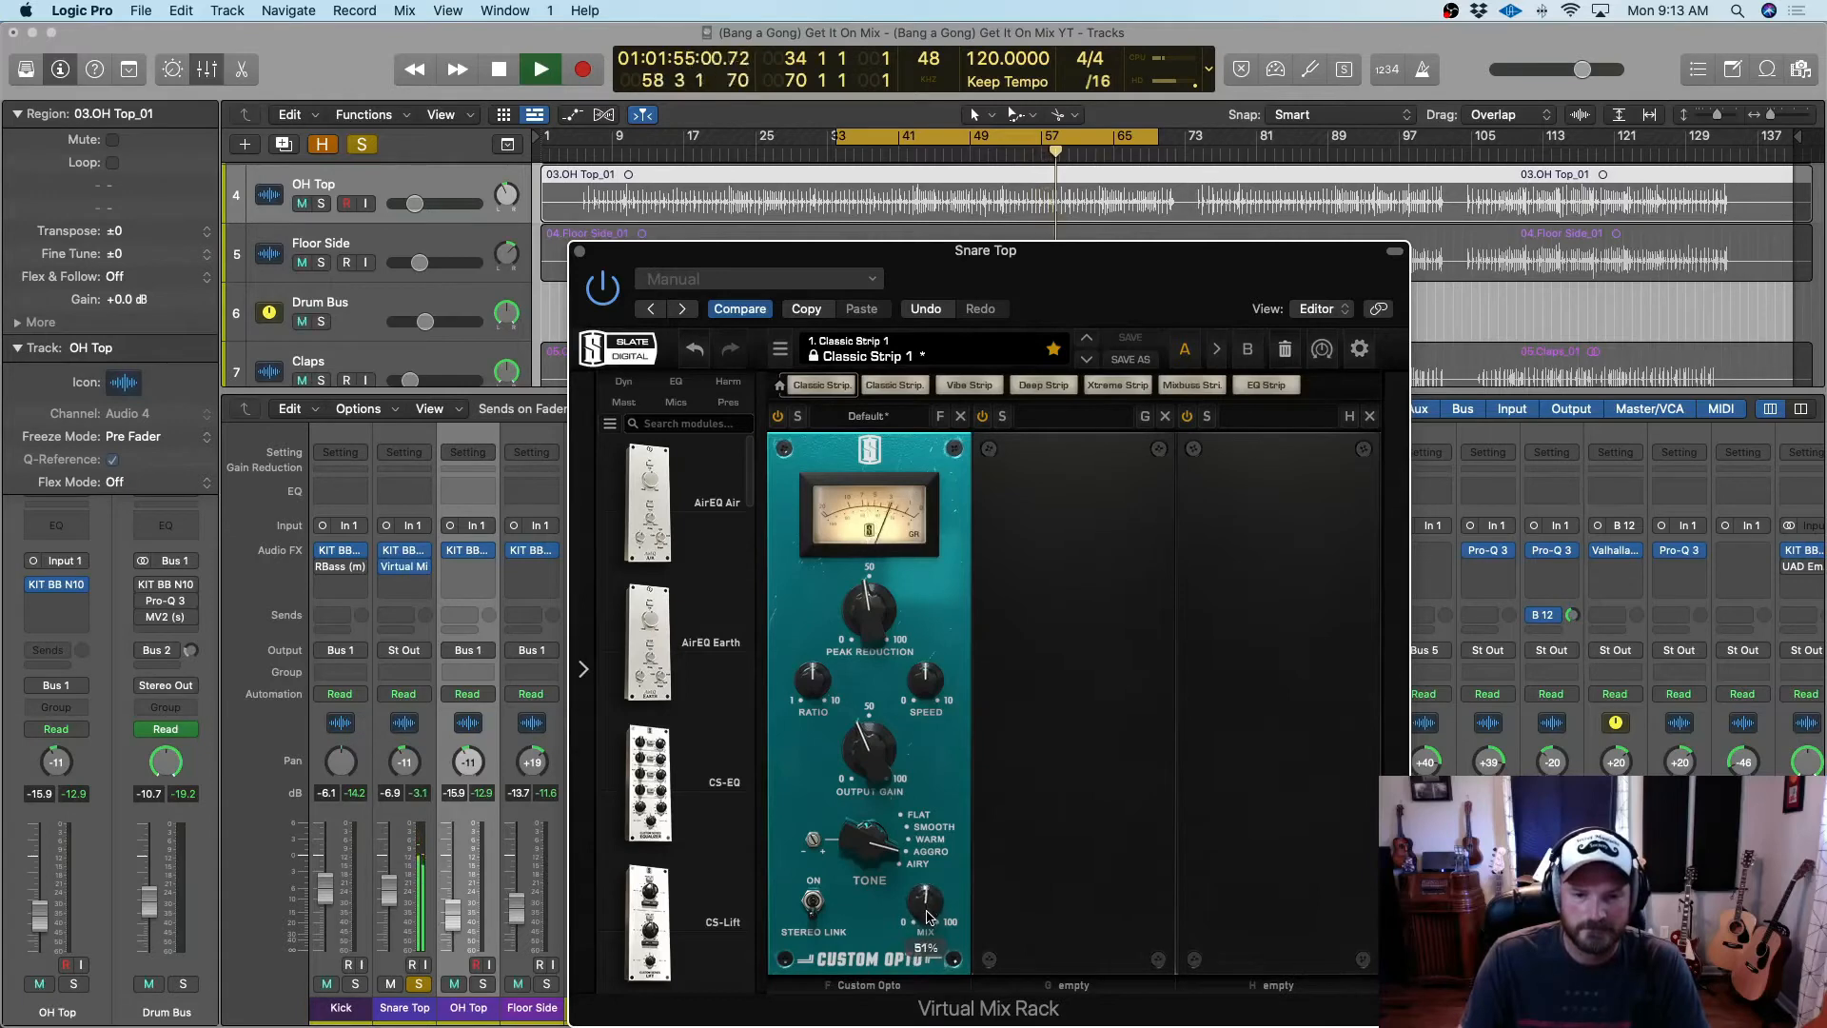
Unsolo the Snare Top and compare the full mix with the snare's Custom Opto bypassed and active
{"action": "scroll", "coordinate": [320, 932], "scroll_direction": "right", "scroll_amount": 2}
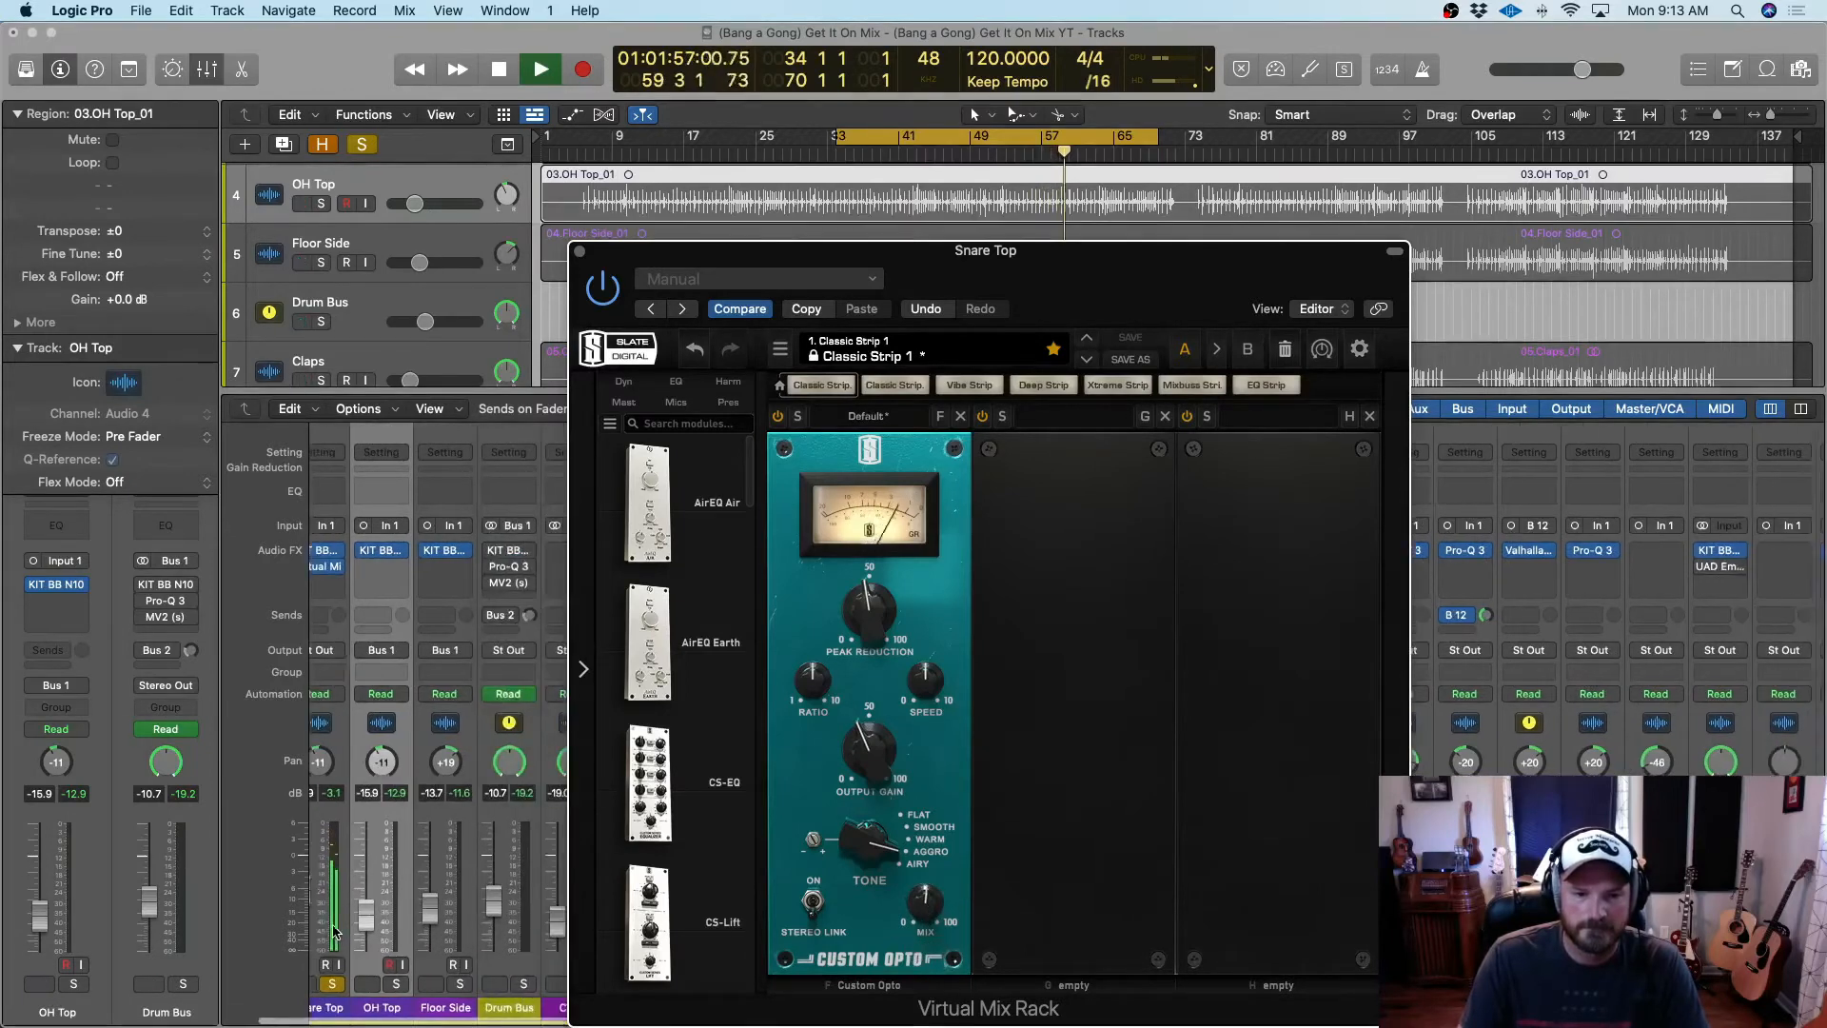
{"action": "left_click", "coordinate": [407, 984]}
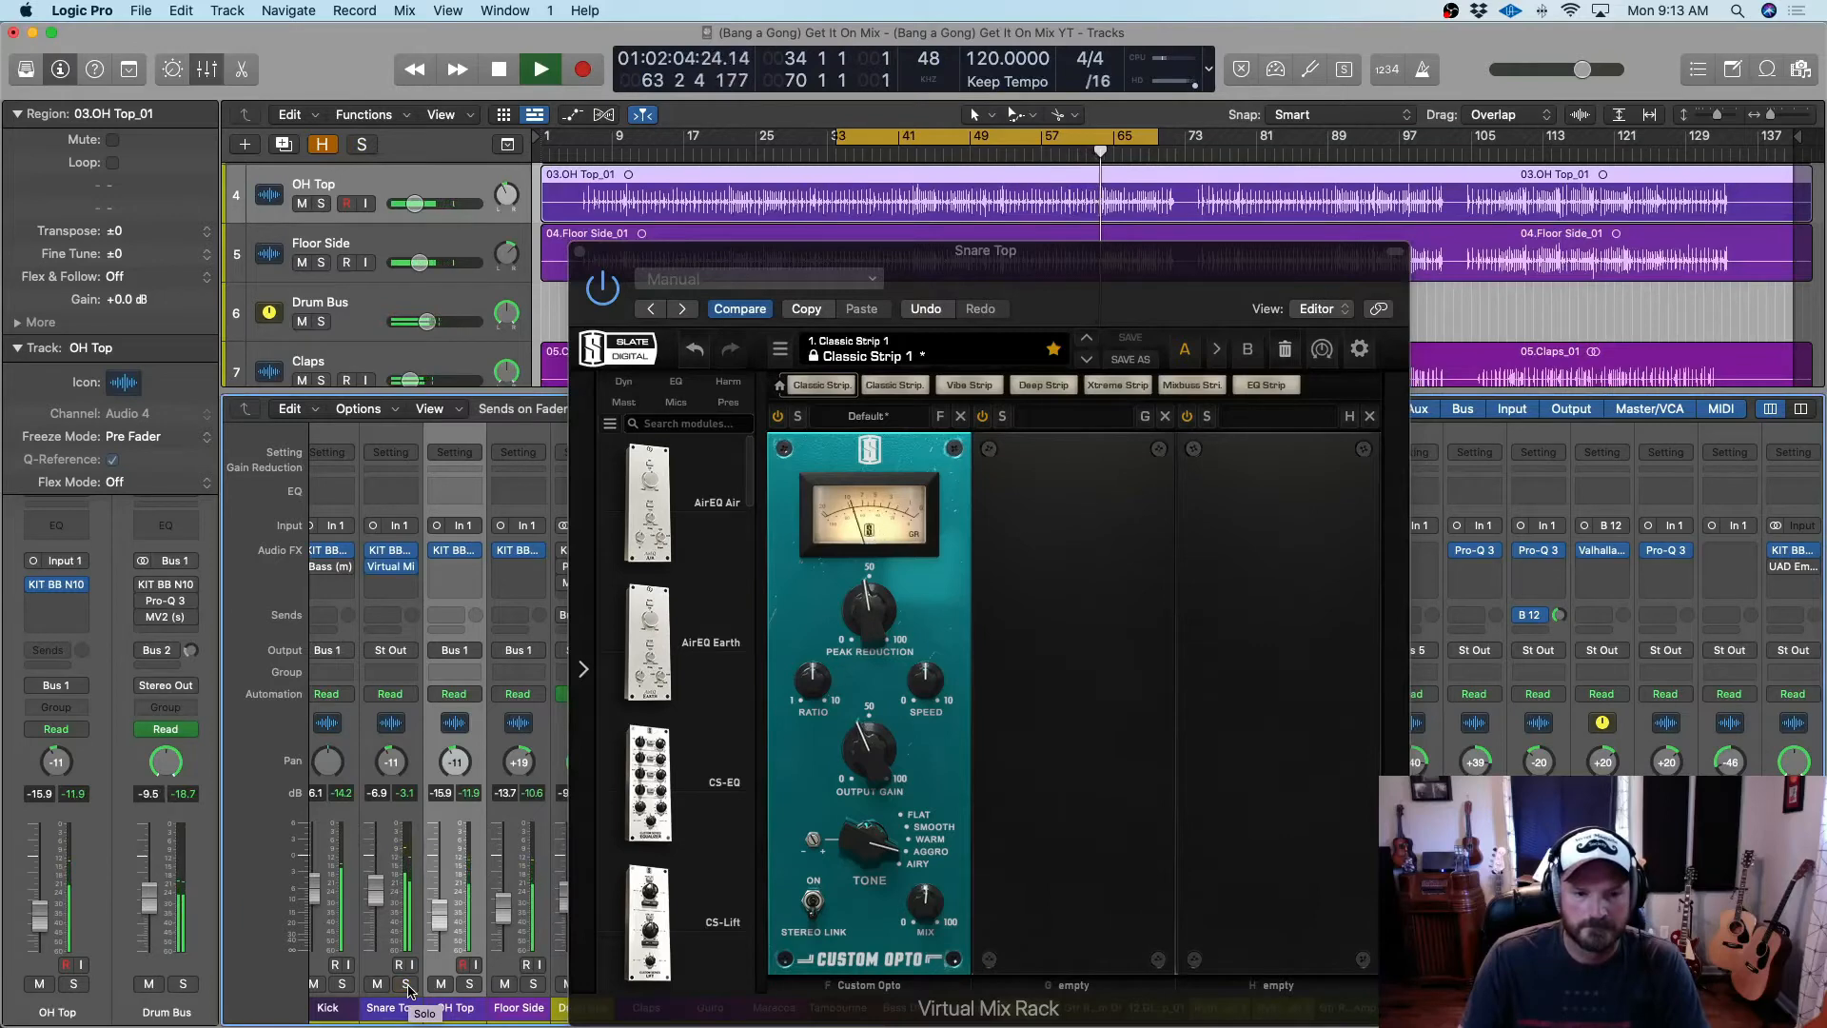
{"action": "key", "text": "space"}
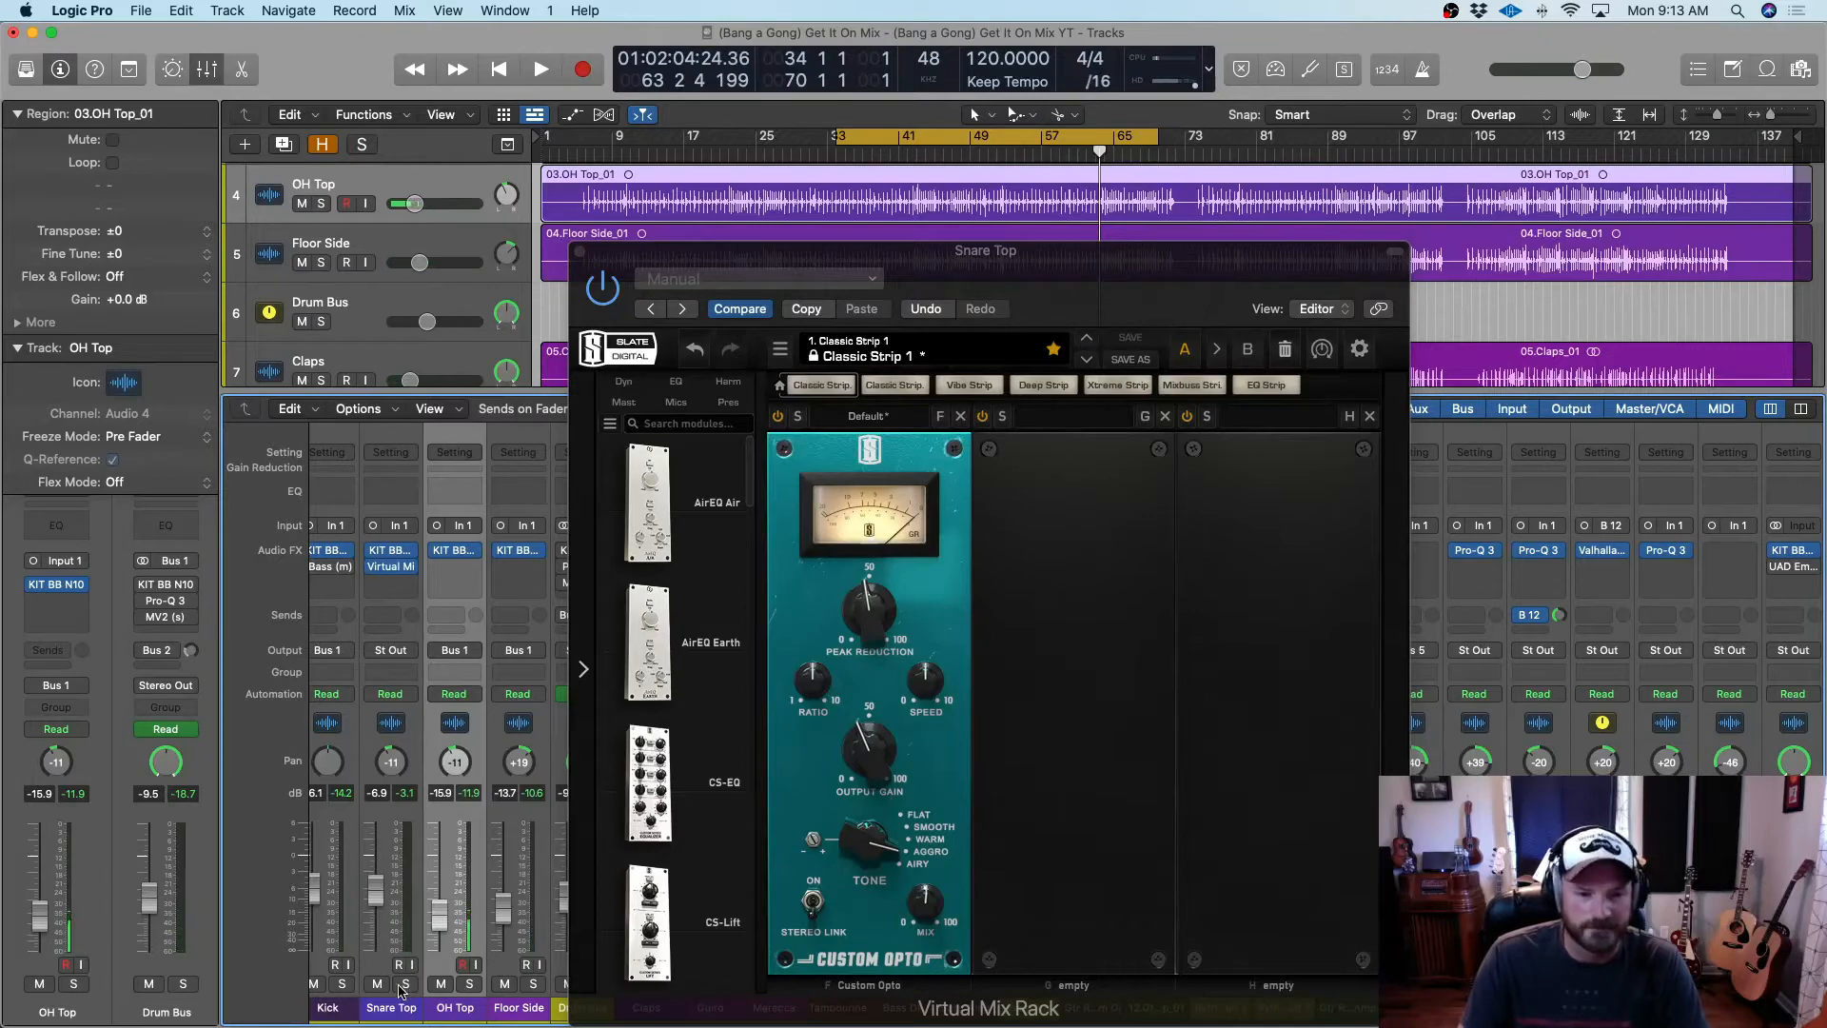
{"action": "key", "text": "space"}
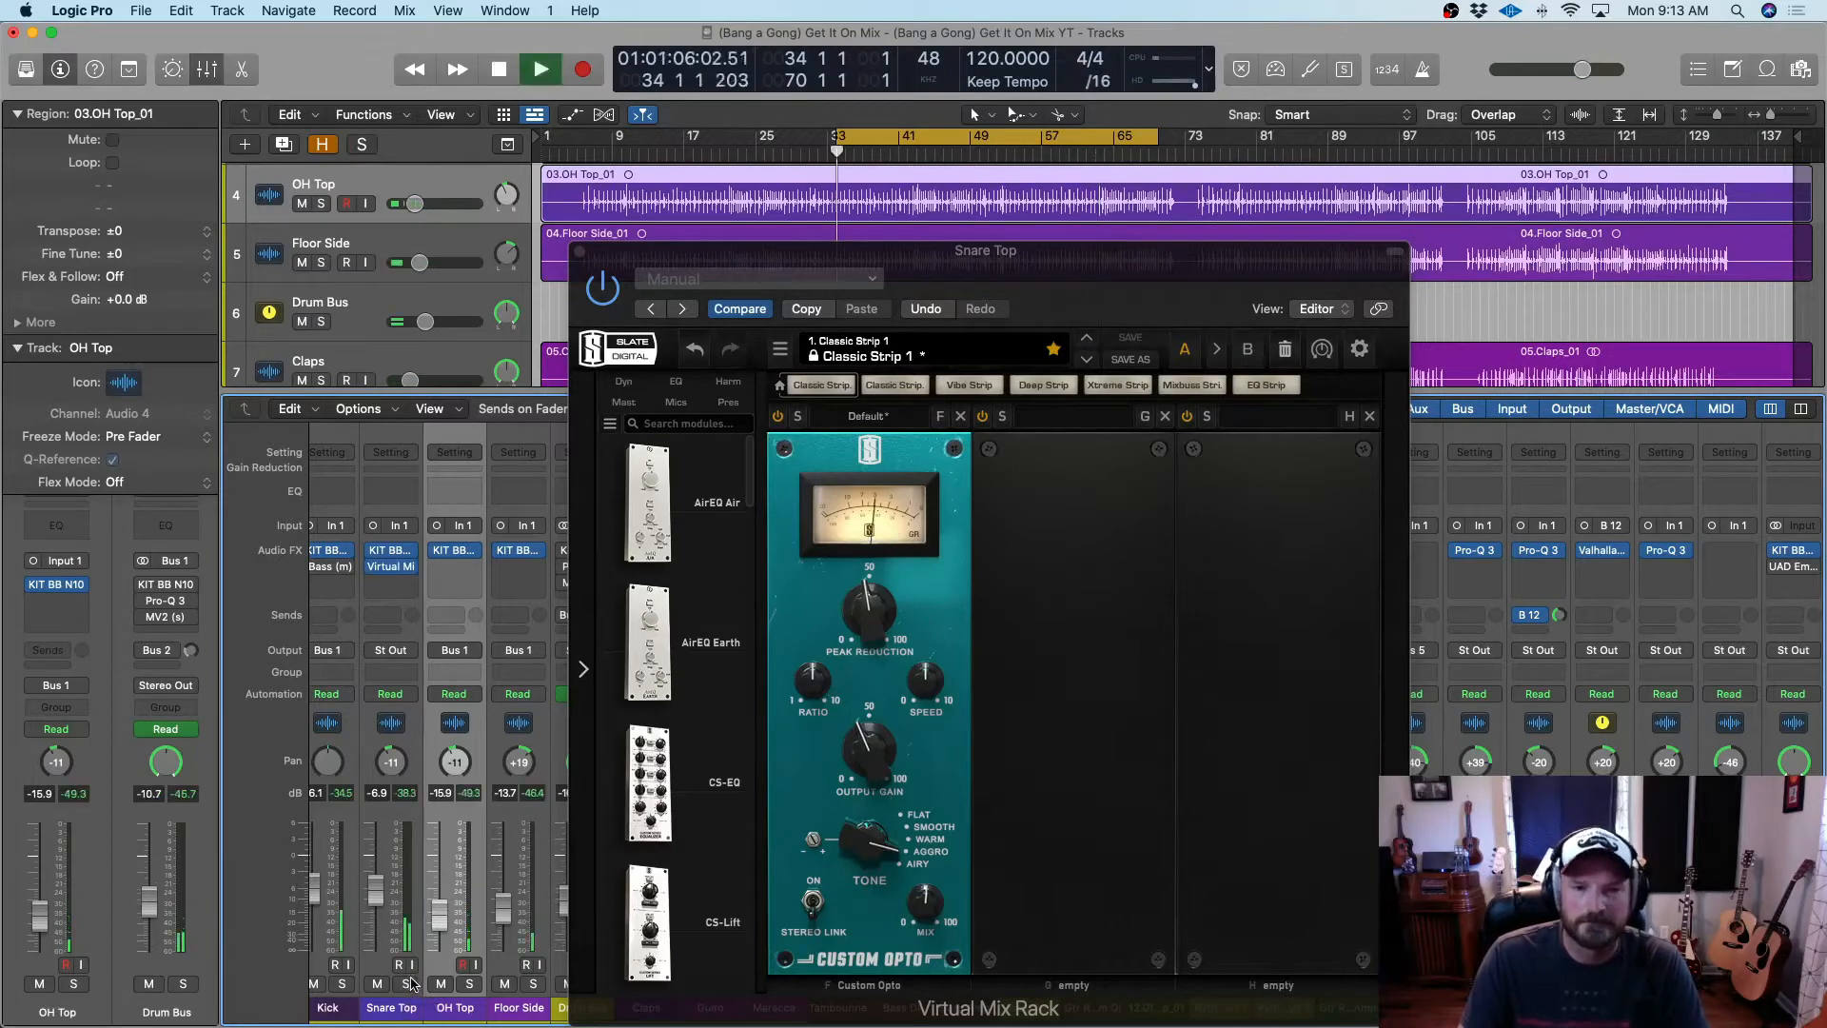
{"action": "left_click", "coordinate": [780, 418]}
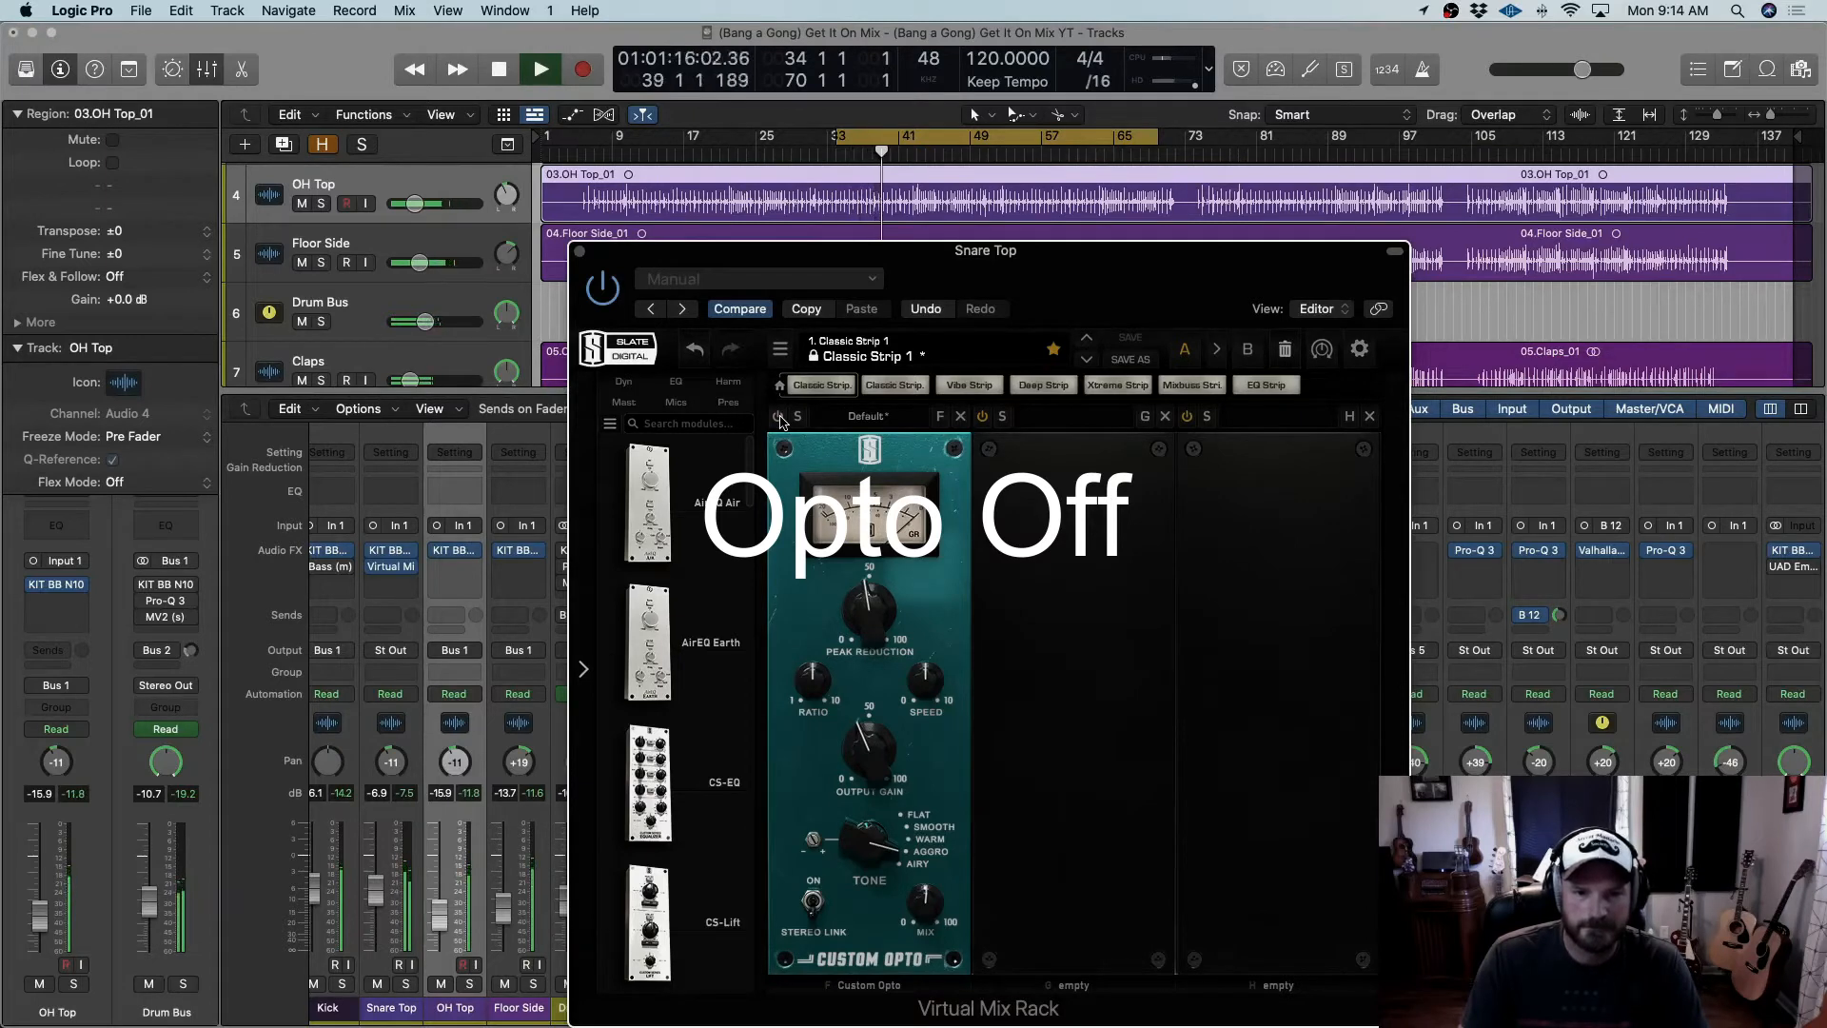
{"action": "left_click", "coordinate": [779, 416]}
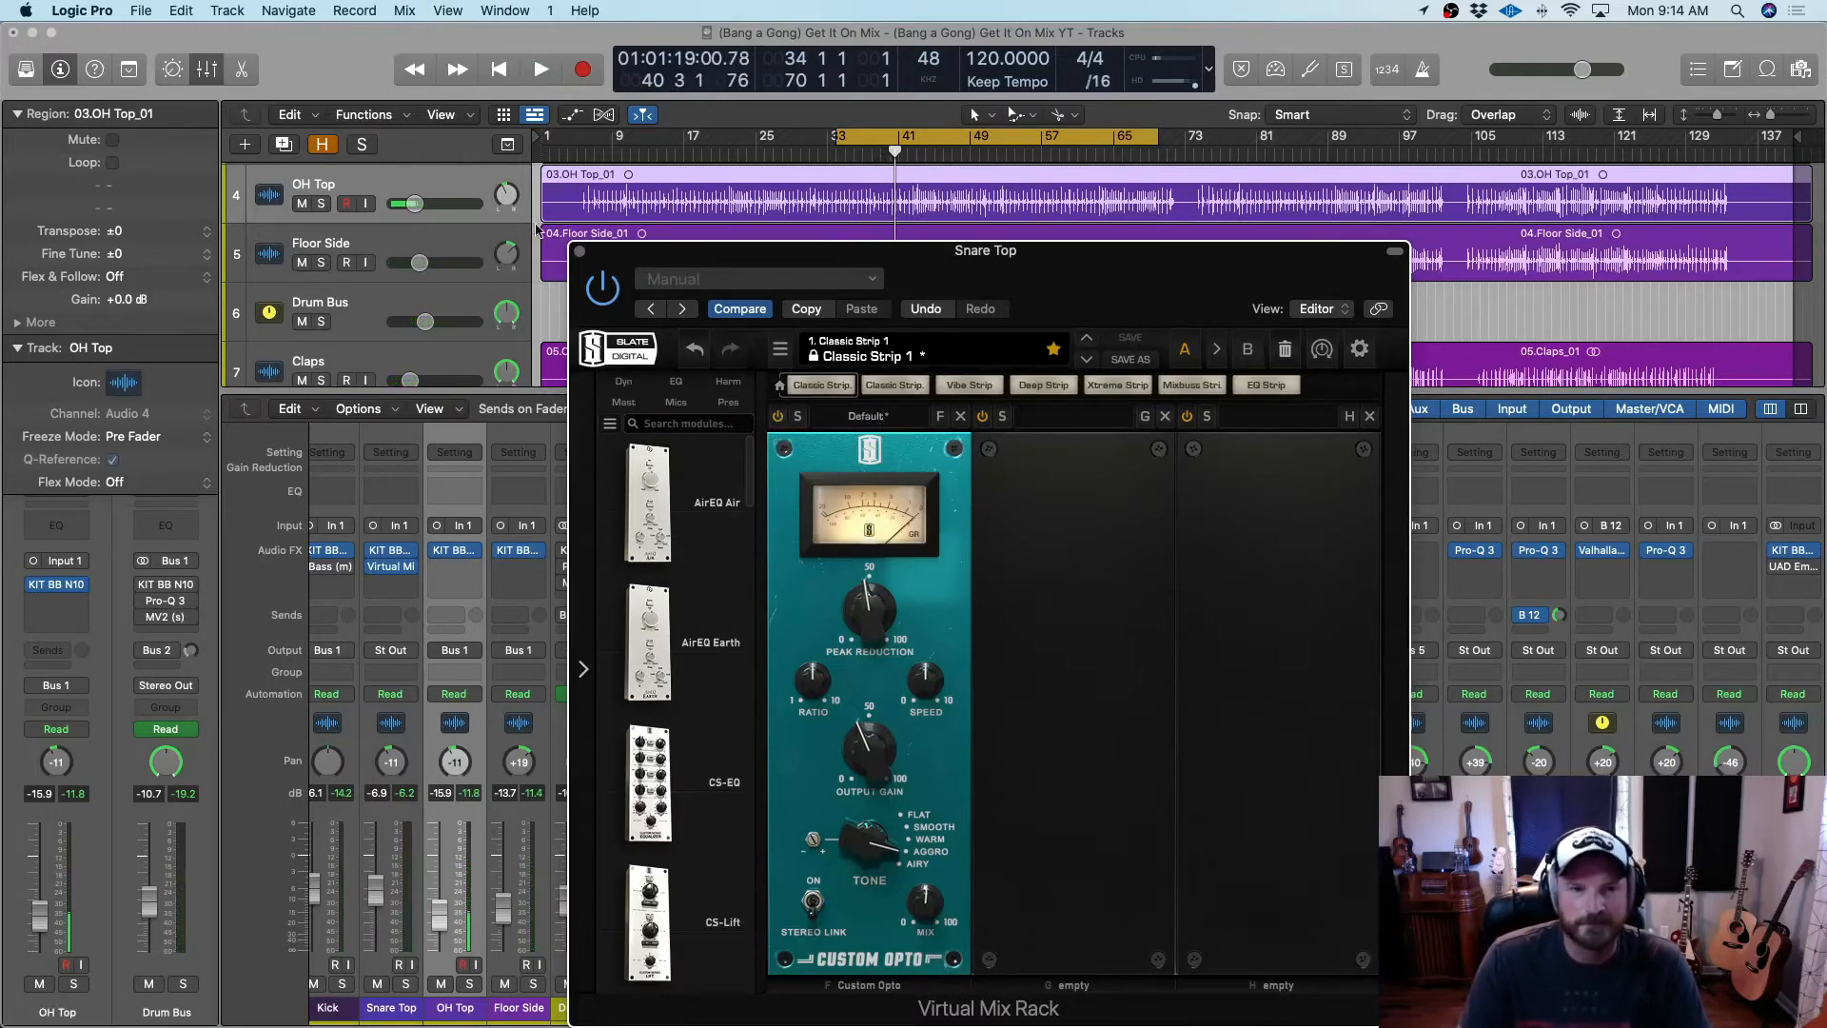
Move the Virtual Mix Rack from Snare Top to the Drum Bus, solo the bus, and open the plug-in during playback
{"action": "left_click", "coordinate": [581, 254]}
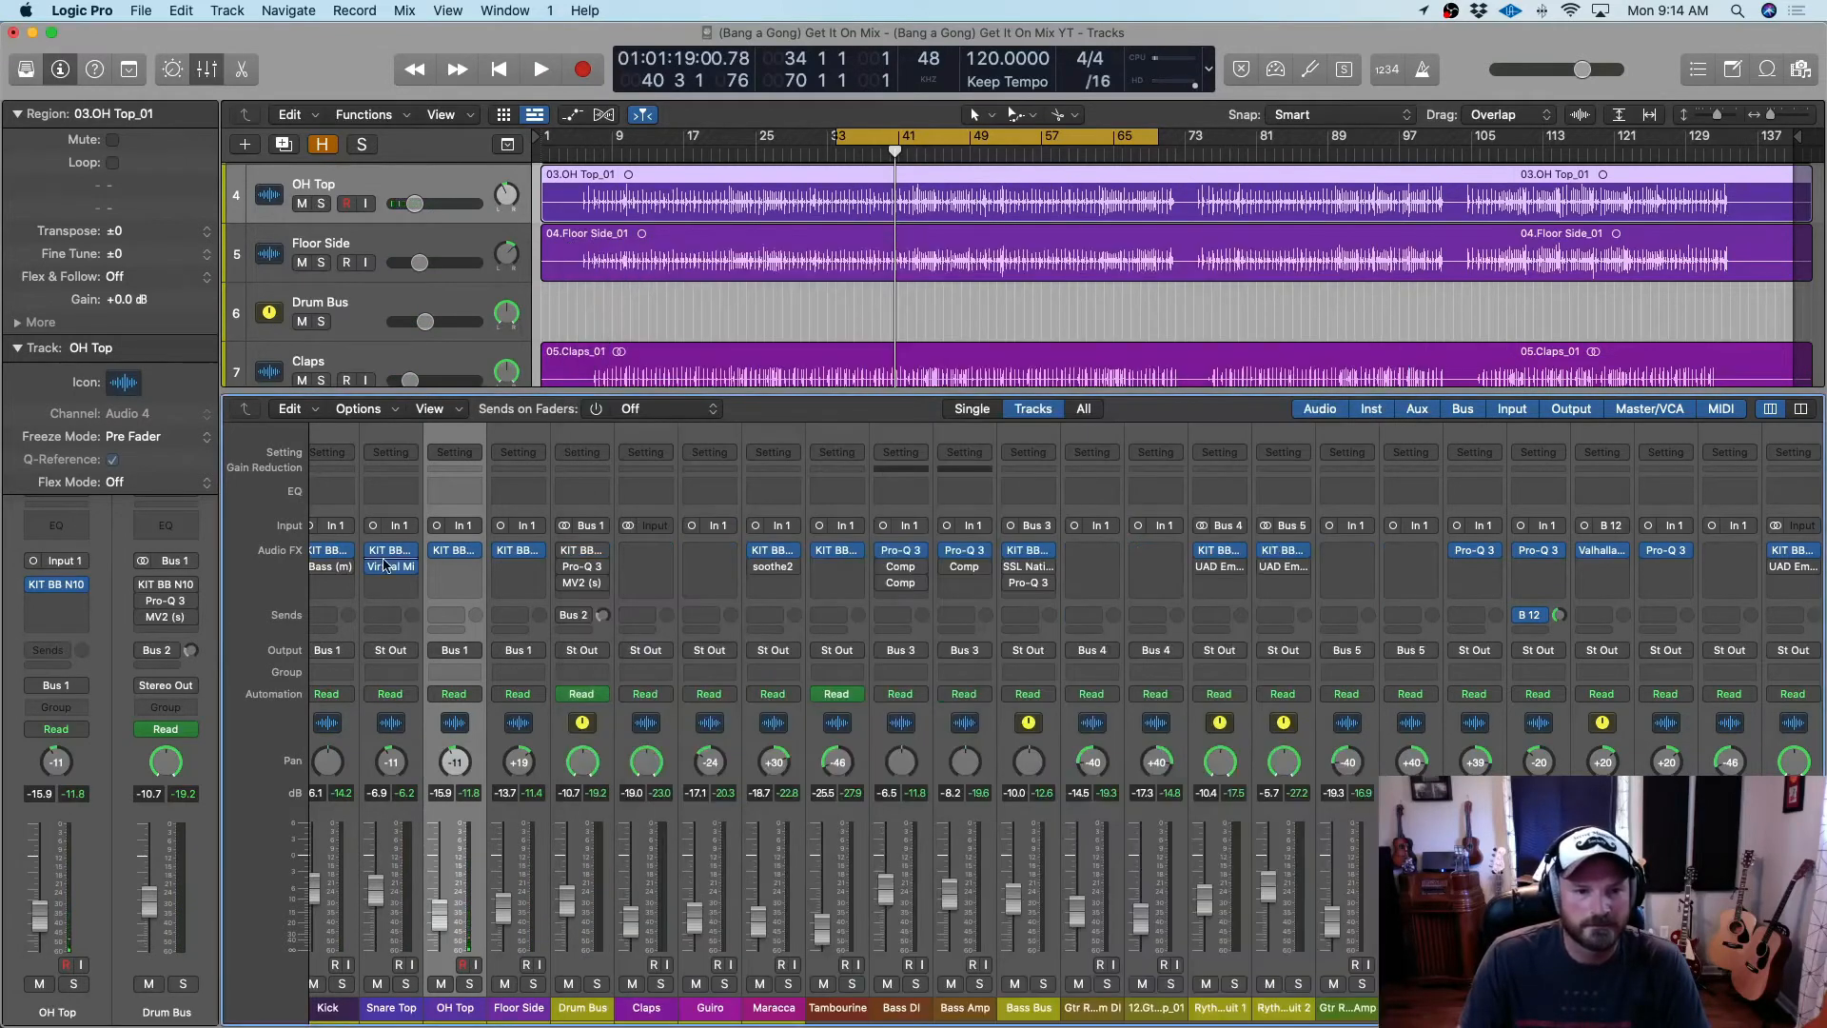
{"action": "left_click_drag", "start_coordinate": [392, 569], "coordinate": [591, 601]}
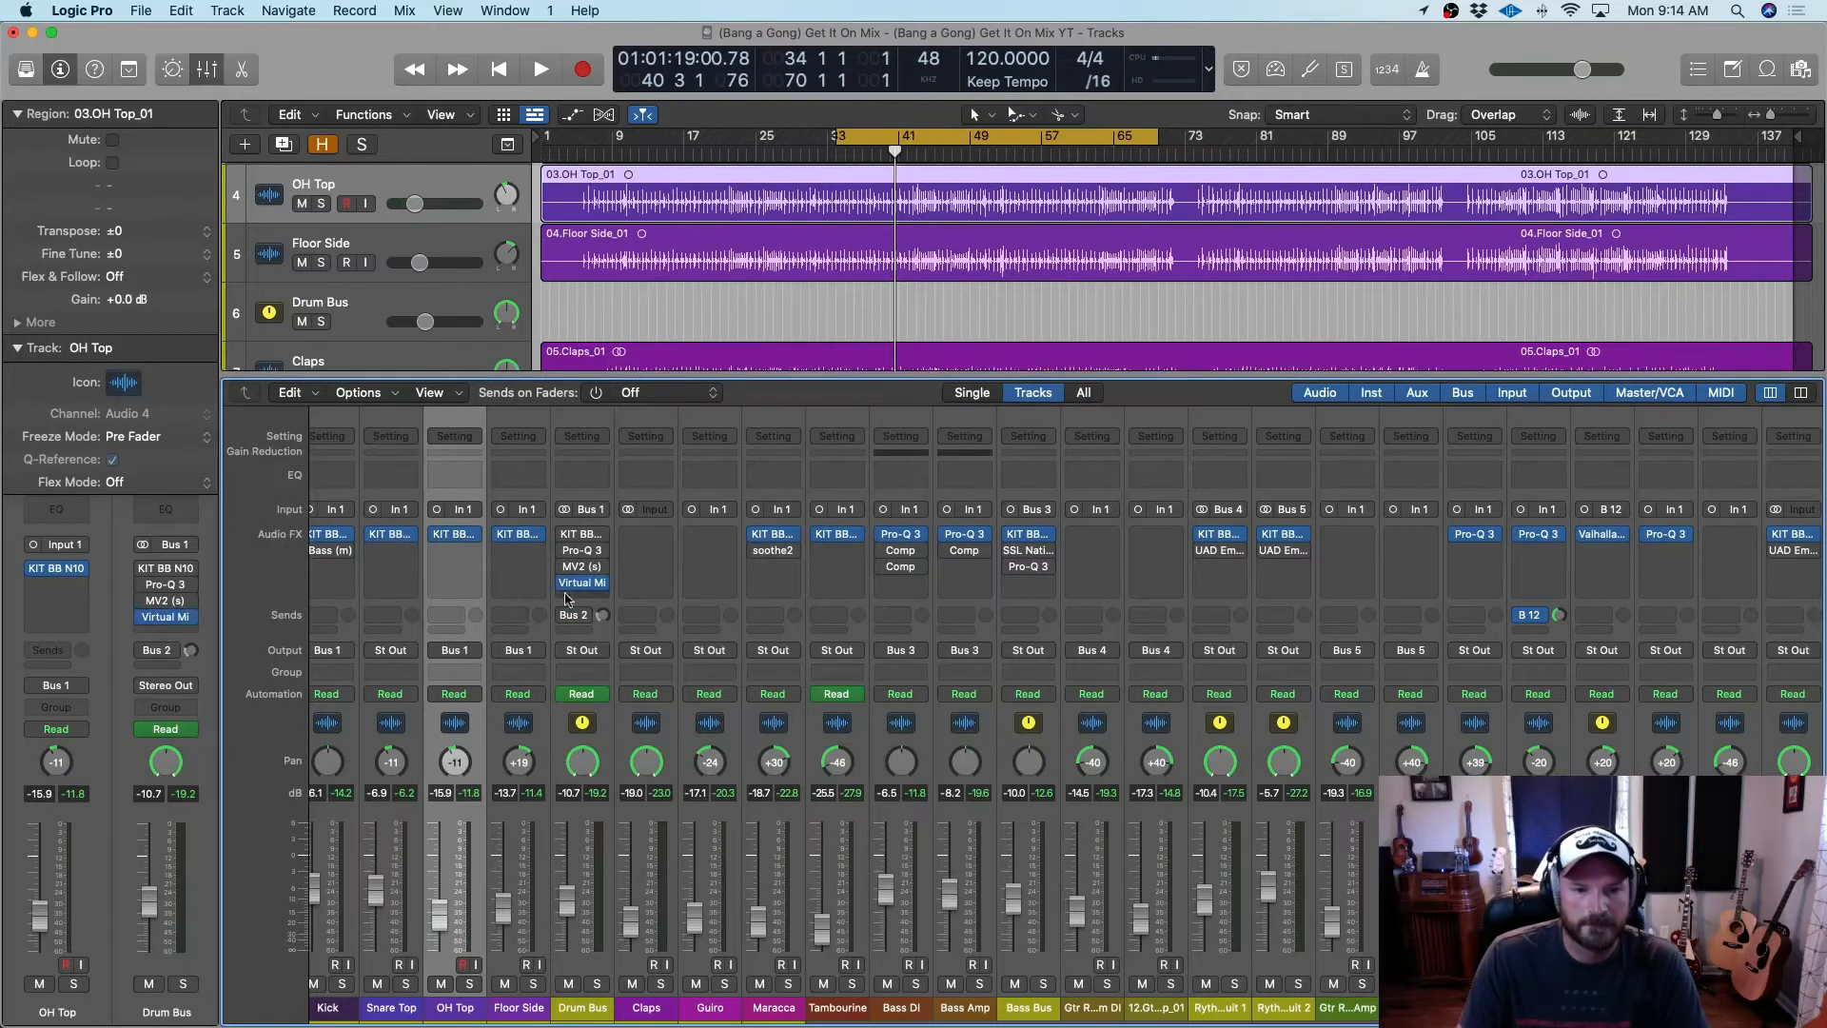
{"action": "left_click", "coordinate": [597, 984]}
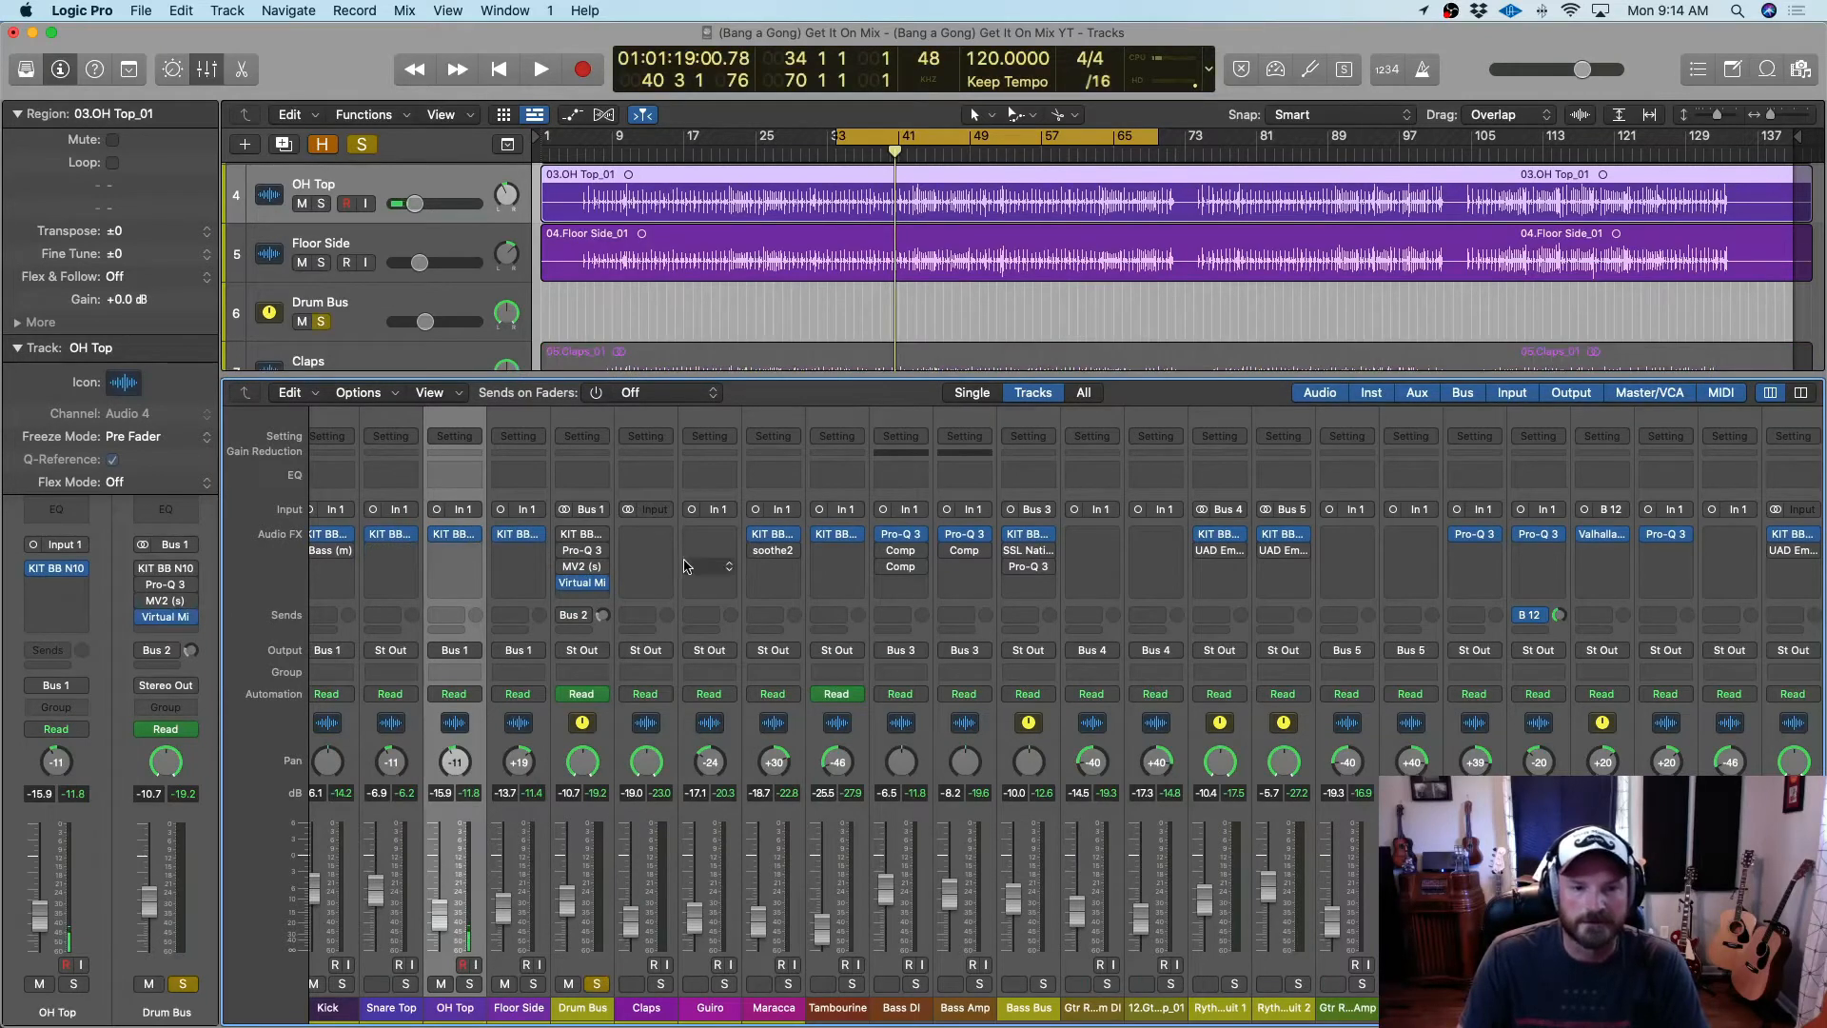
{"action": "key", "text": "space"}
{"action": "left_click", "coordinate": [571, 583]}
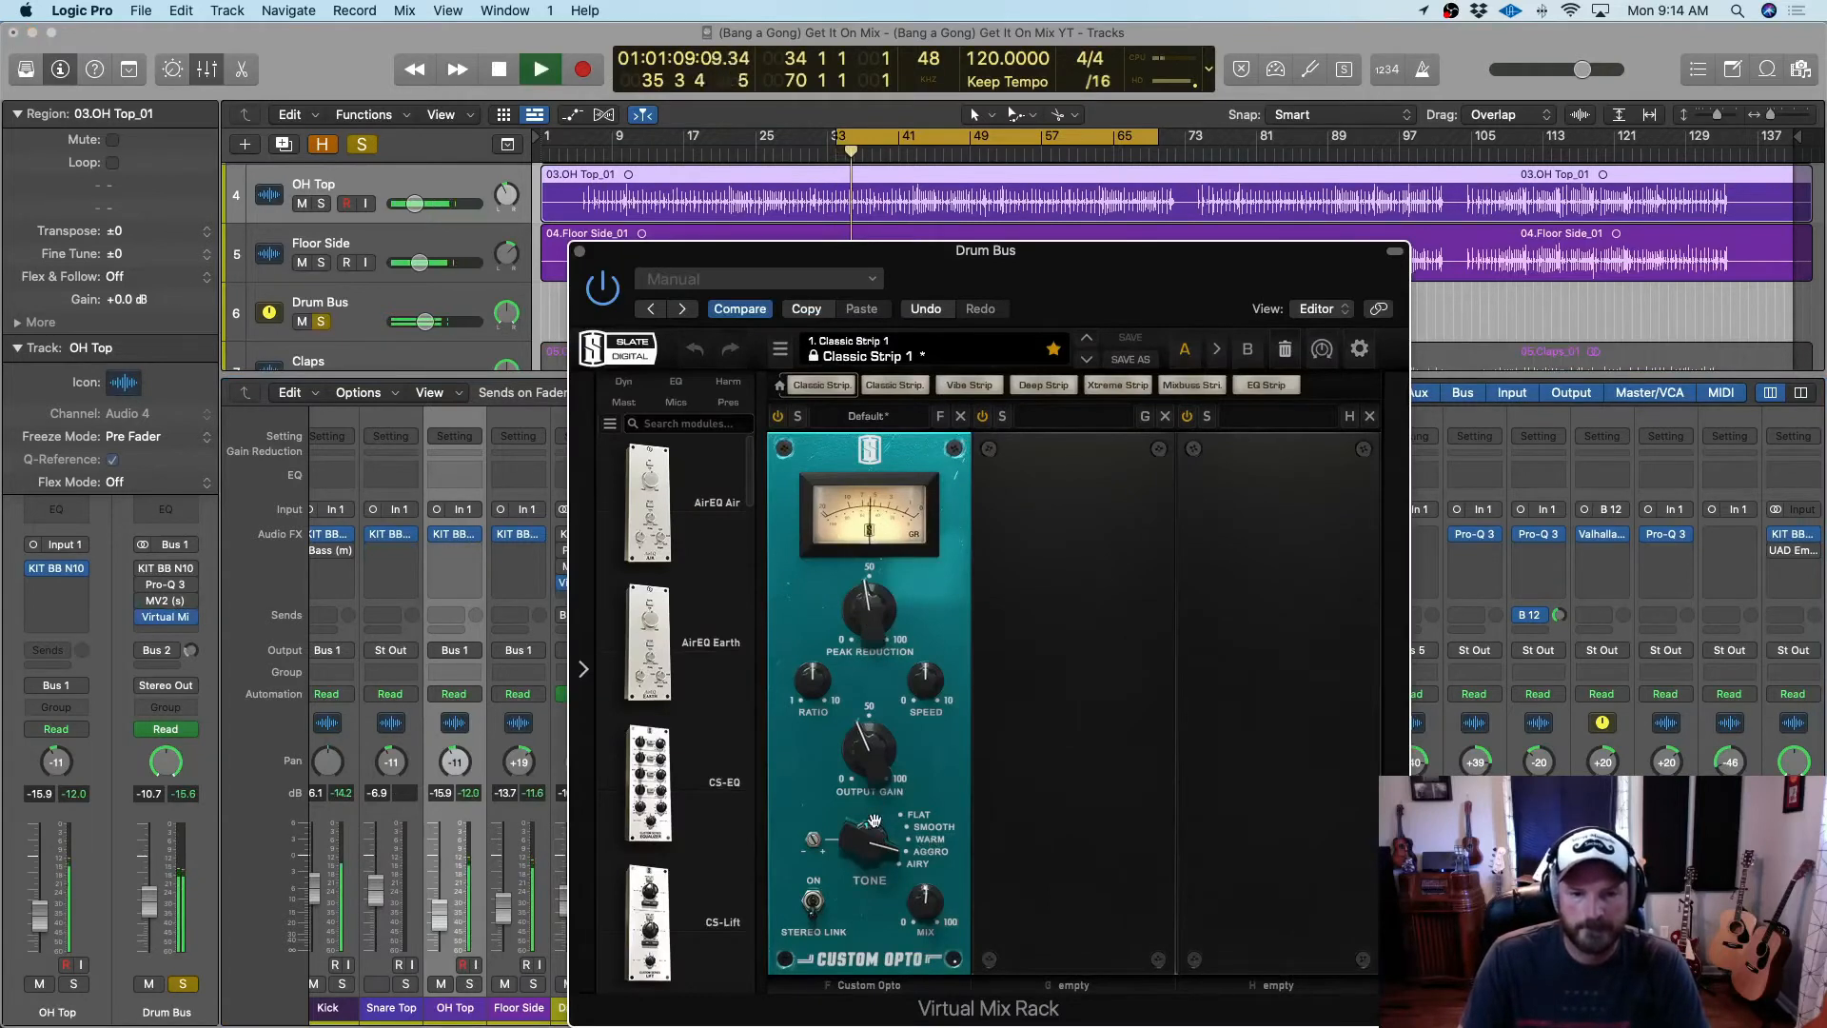
Set the Custom Opto's Tone to Warm and briefly play the soloed Drum Bus
{"action": "key", "text": "space"}
{"action": "left_click", "coordinate": [937, 844]}
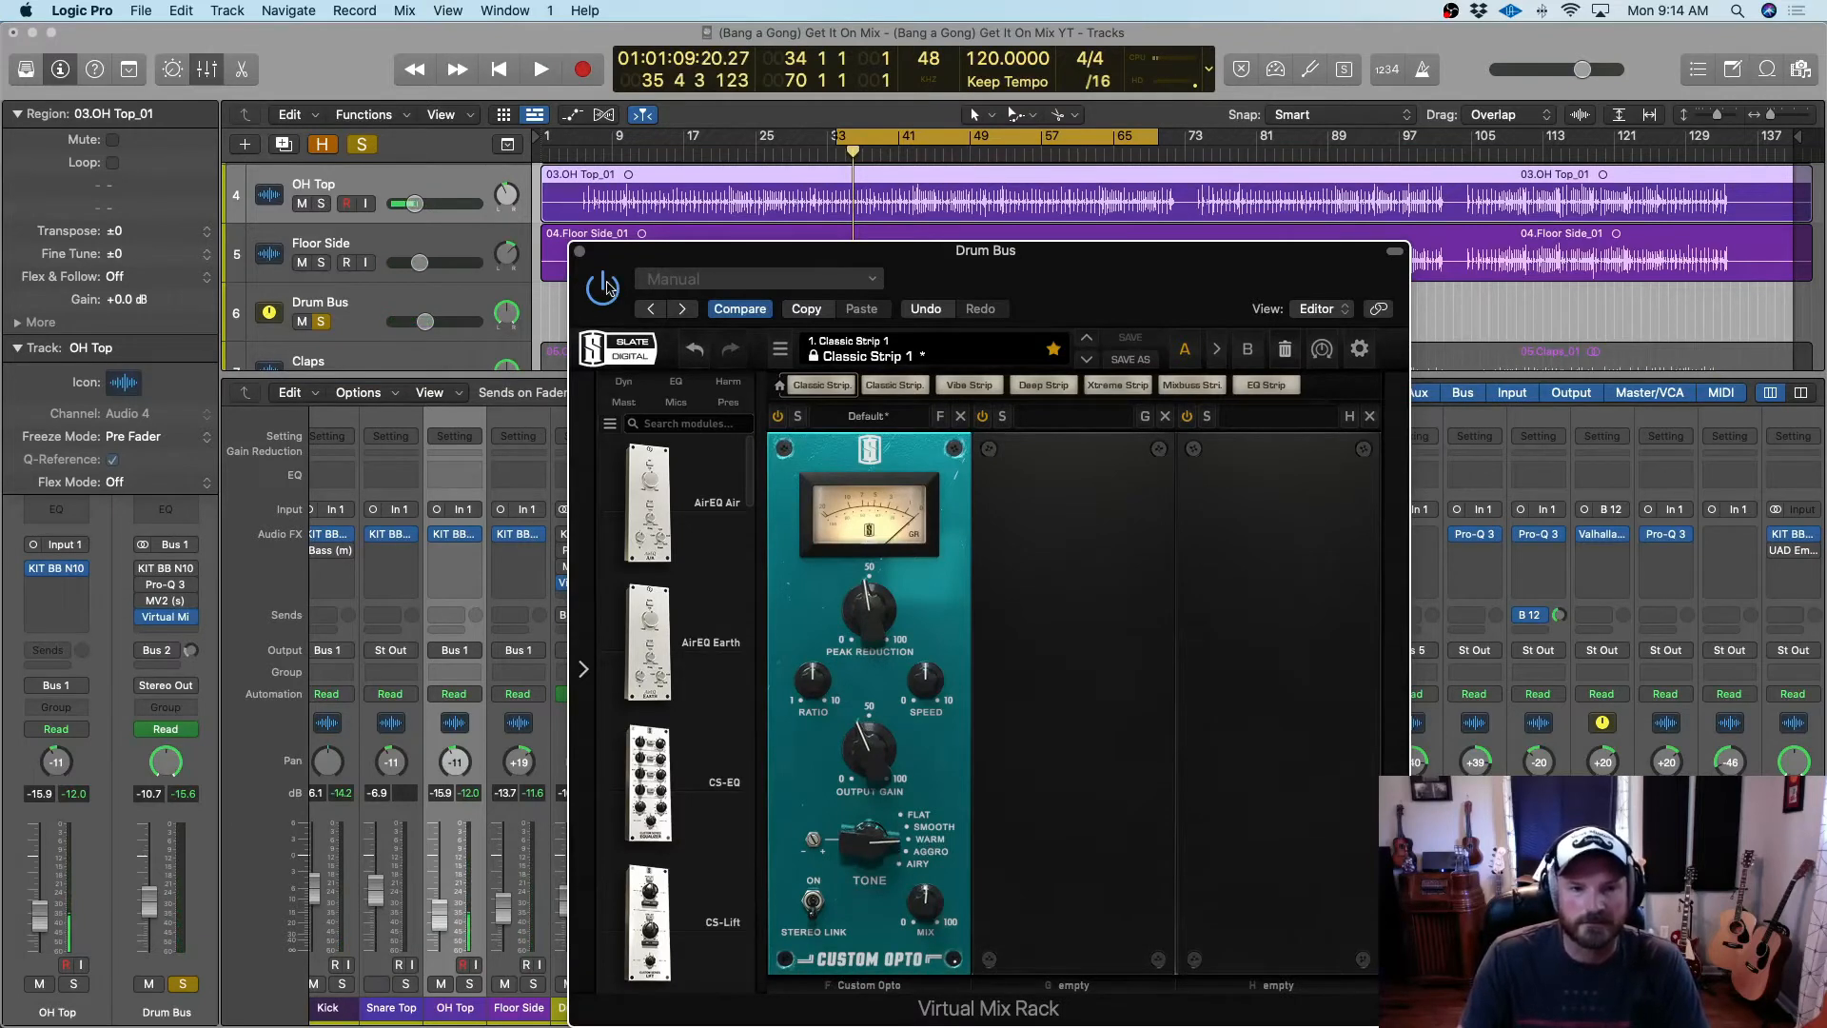
{"action": "key", "text": "space"}
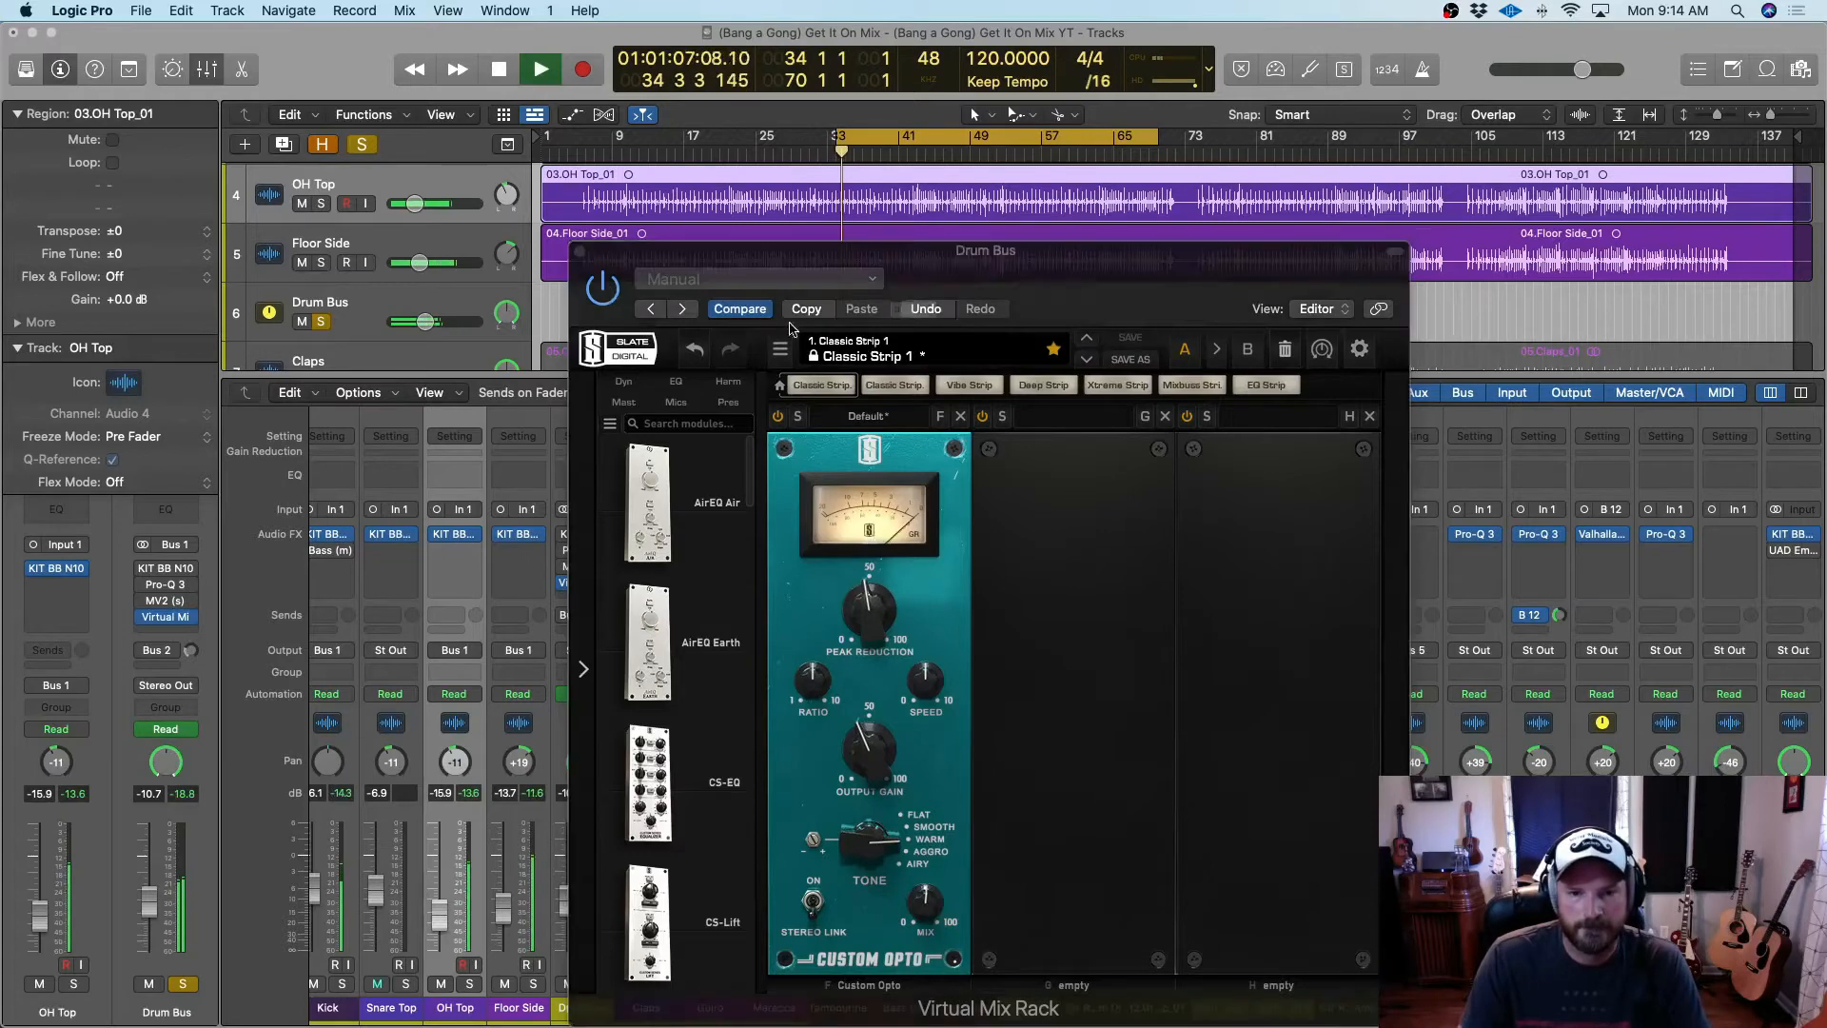
{"action": "left_click", "coordinate": [1066, 359]}
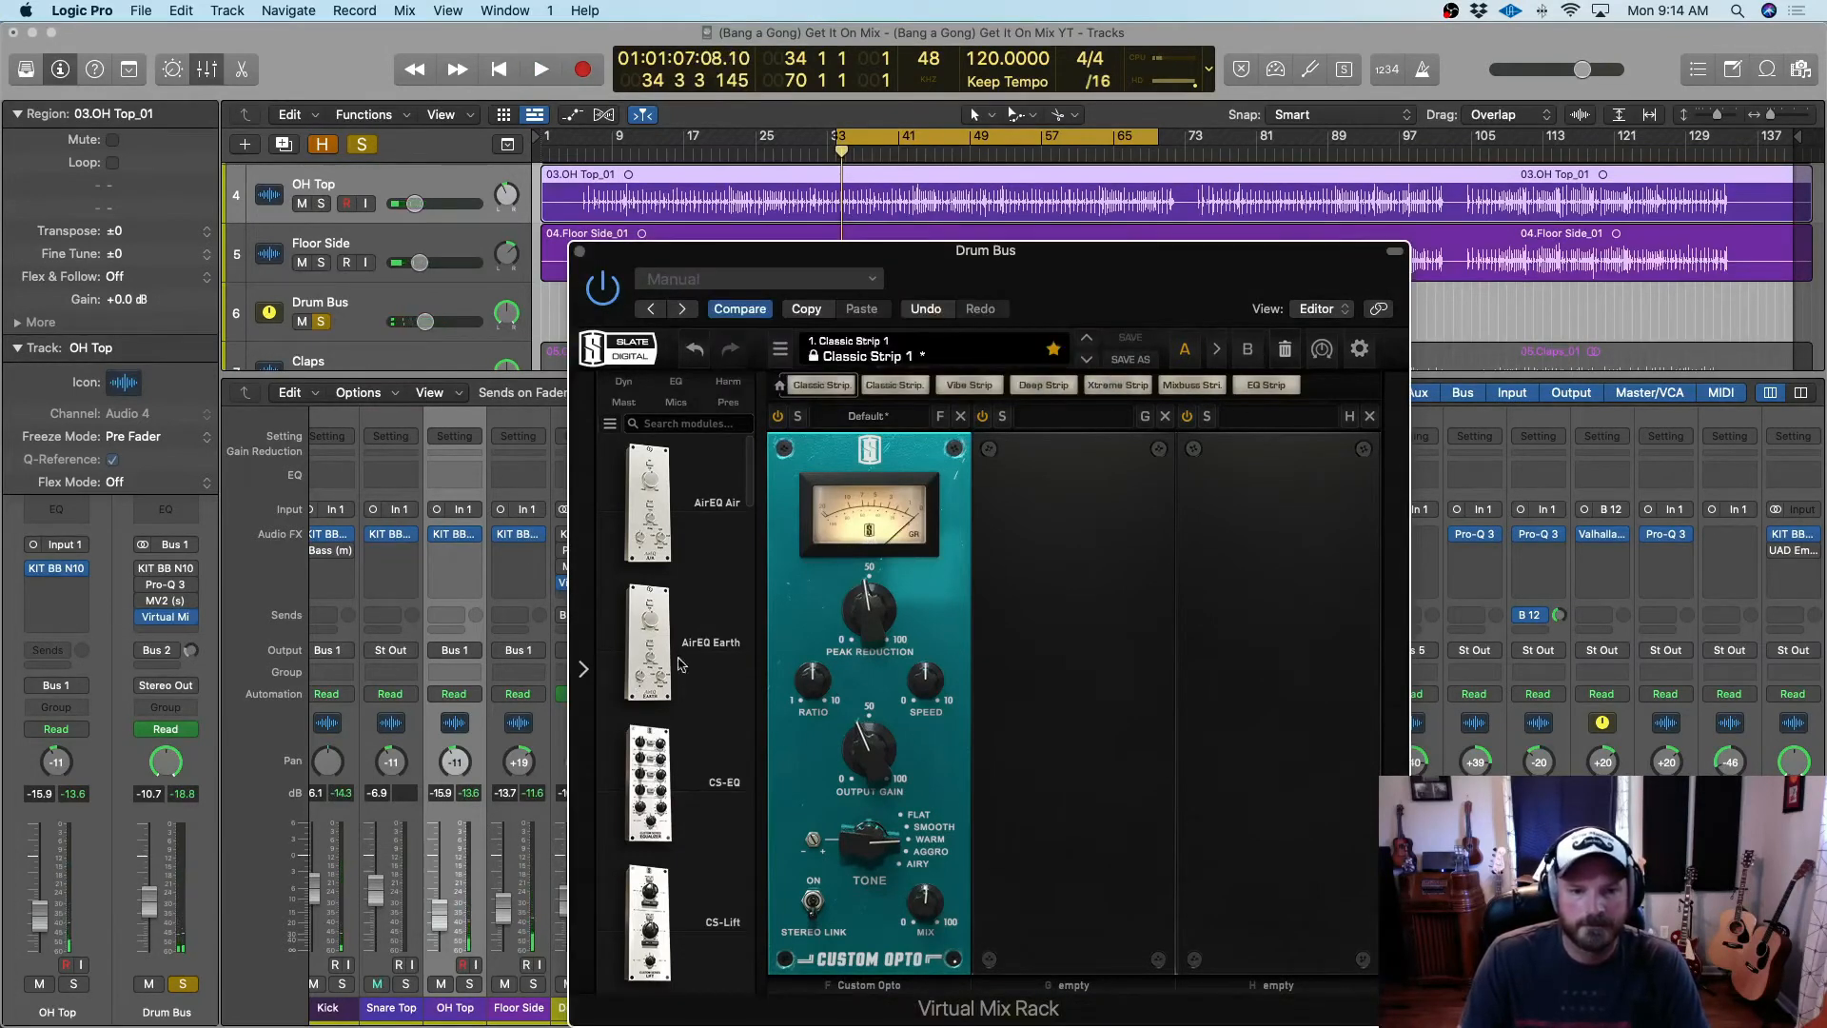
Add the FG-116 compressor module to the empty slot beside the Custom Opto
{"action": "scroll", "coordinate": [681, 664], "scroll_direction": "down", "scroll_amount": 15}
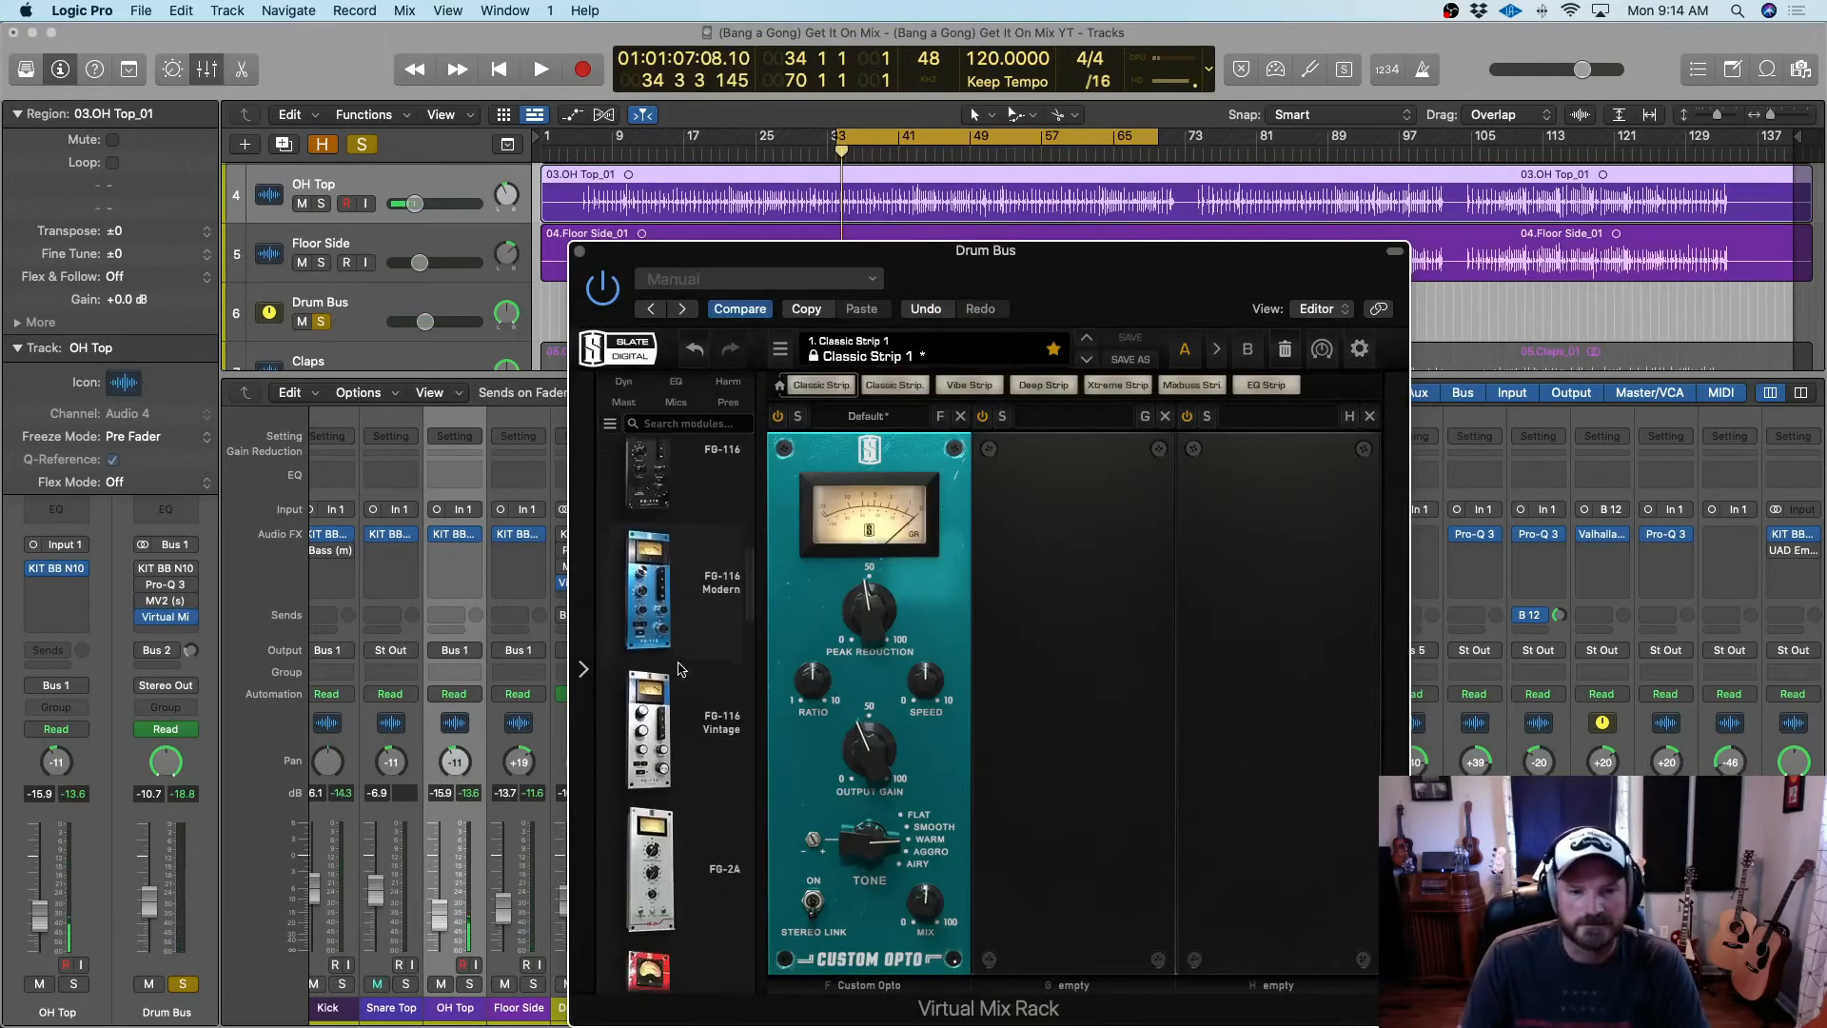
{"action": "scroll", "coordinate": [682, 669], "scroll_direction": "up", "scroll_amount": 3}
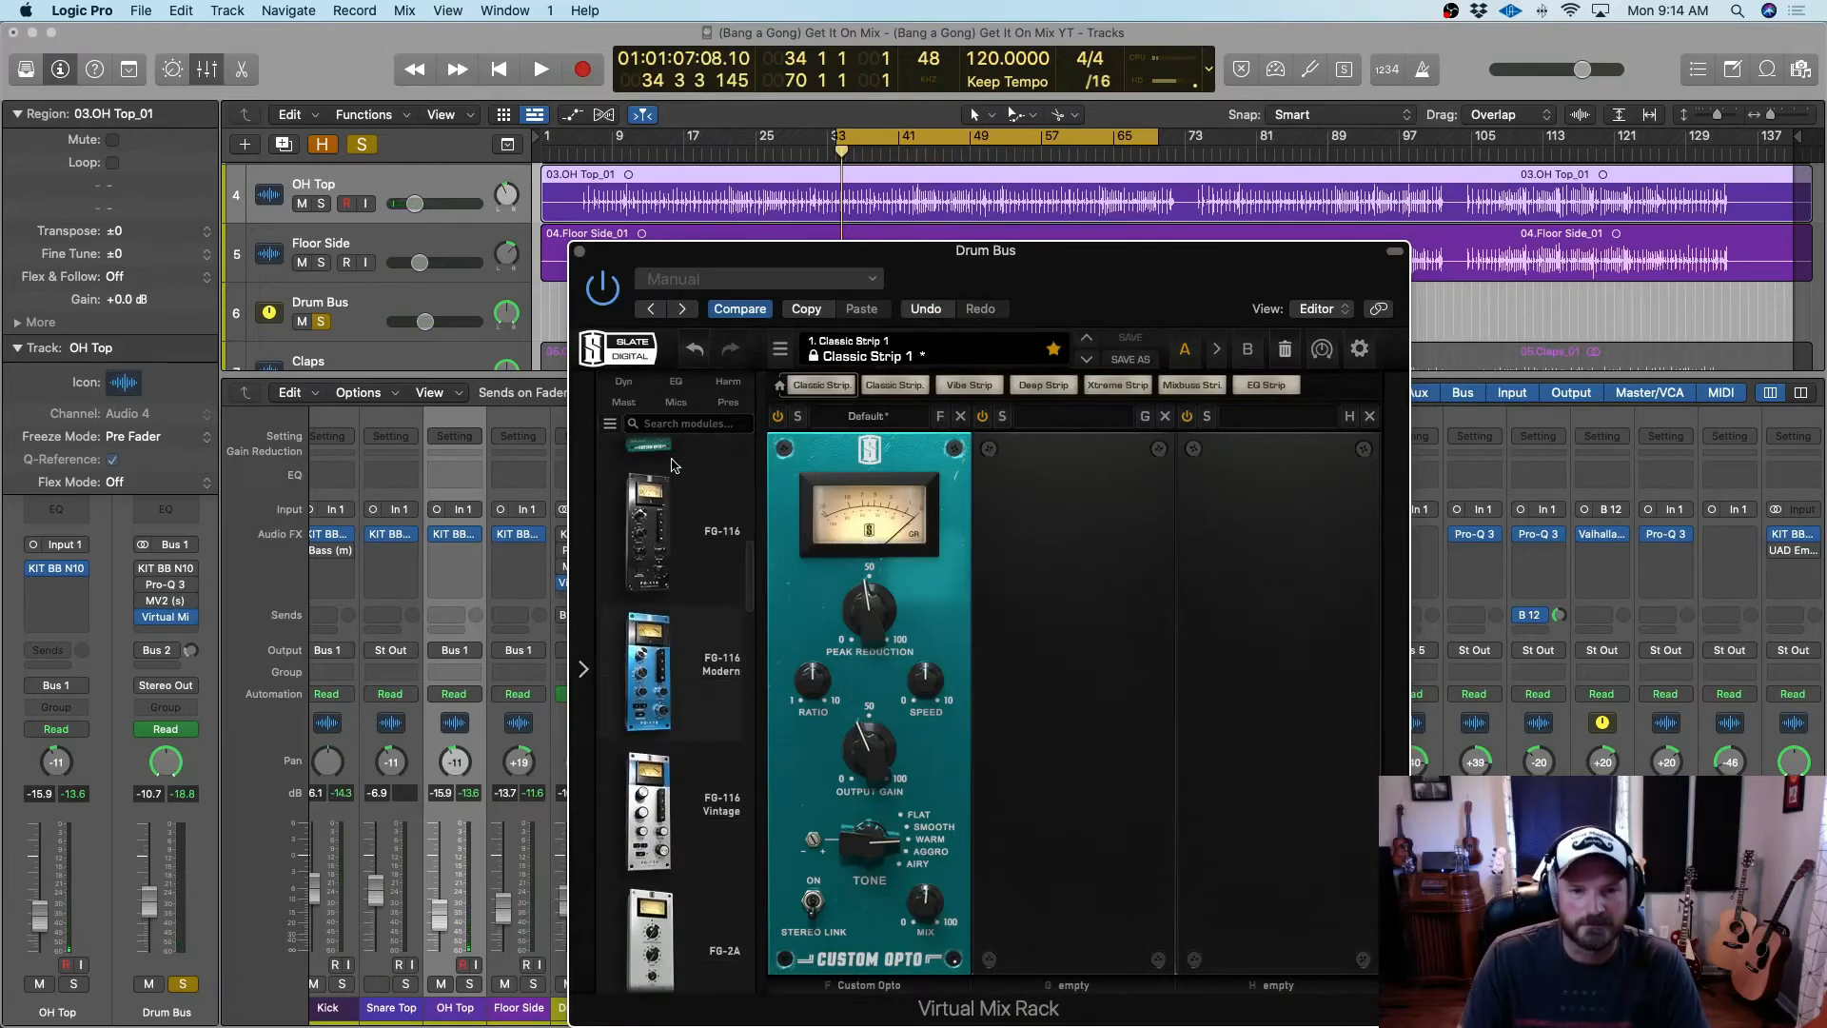
{"action": "left_click_drag", "start_coordinate": [674, 521], "coordinate": [1066, 590]}
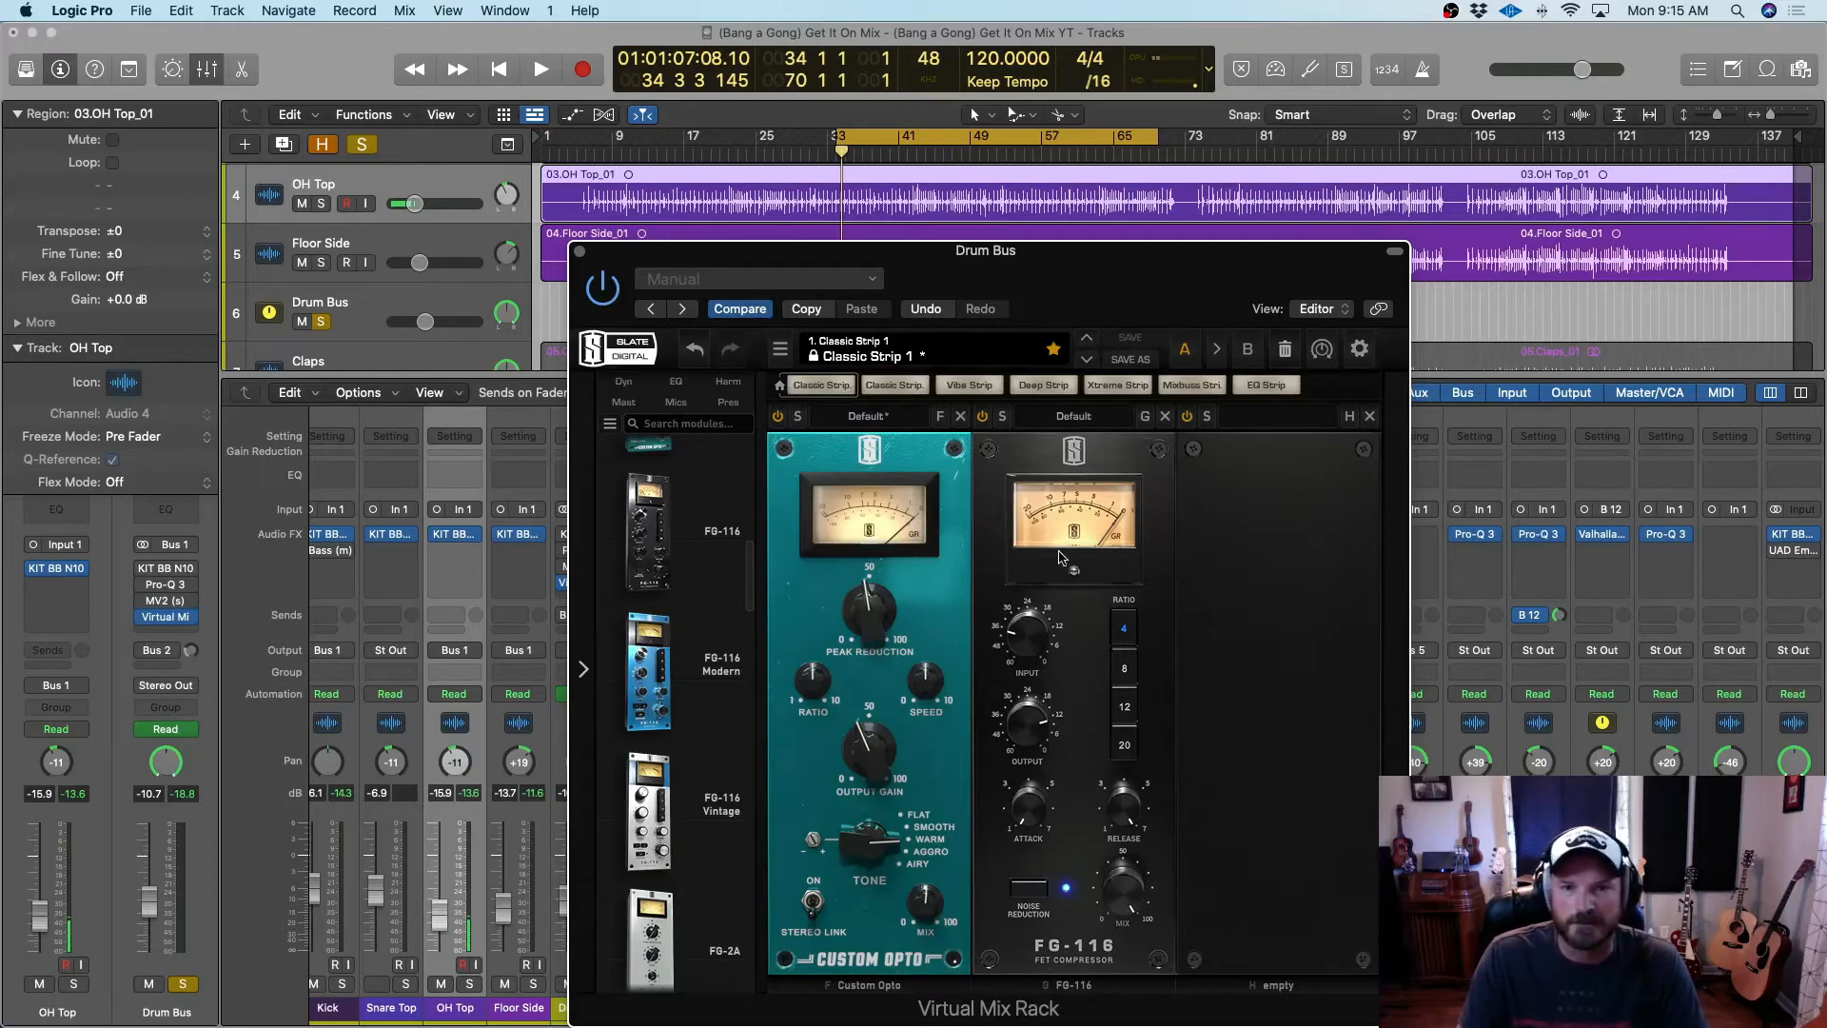
Play the Drum Bus while setting the FG-116's Ratio to 20 and Input to -24.5 dB, and stop playback
{"action": "key", "text": "space"}
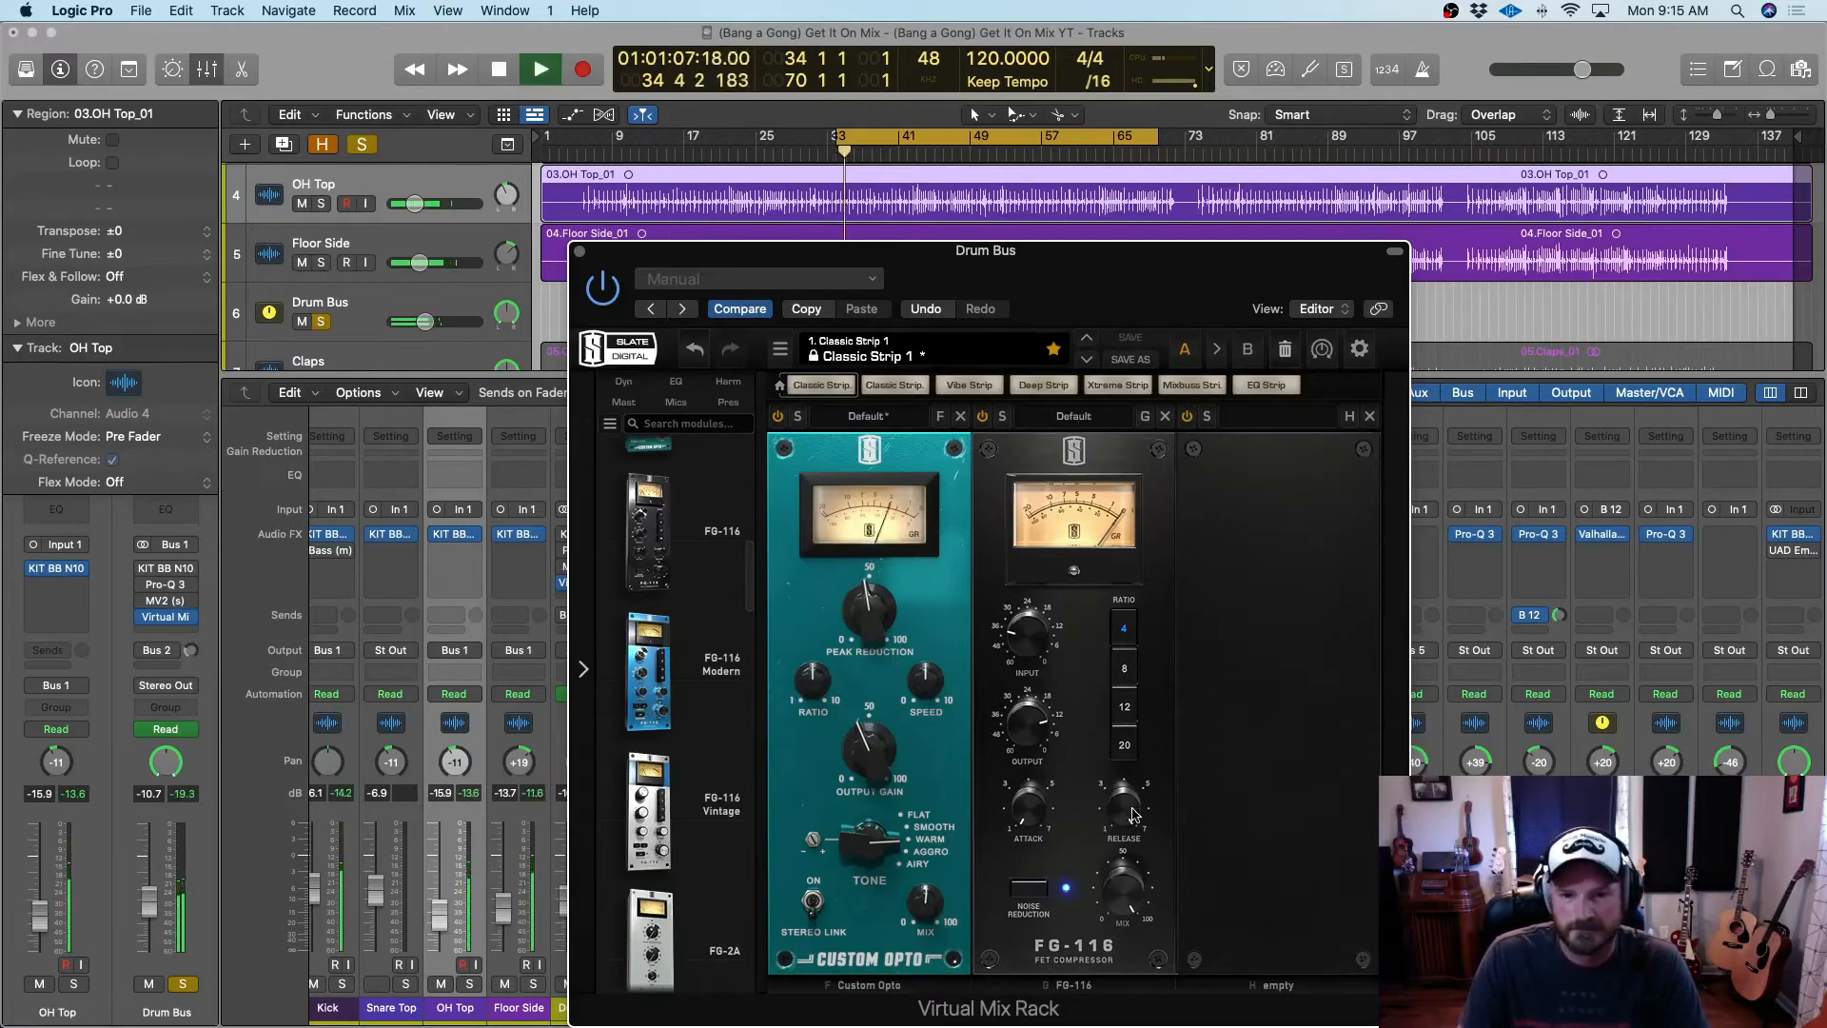
{"action": "left_click", "coordinate": [1127, 744]}
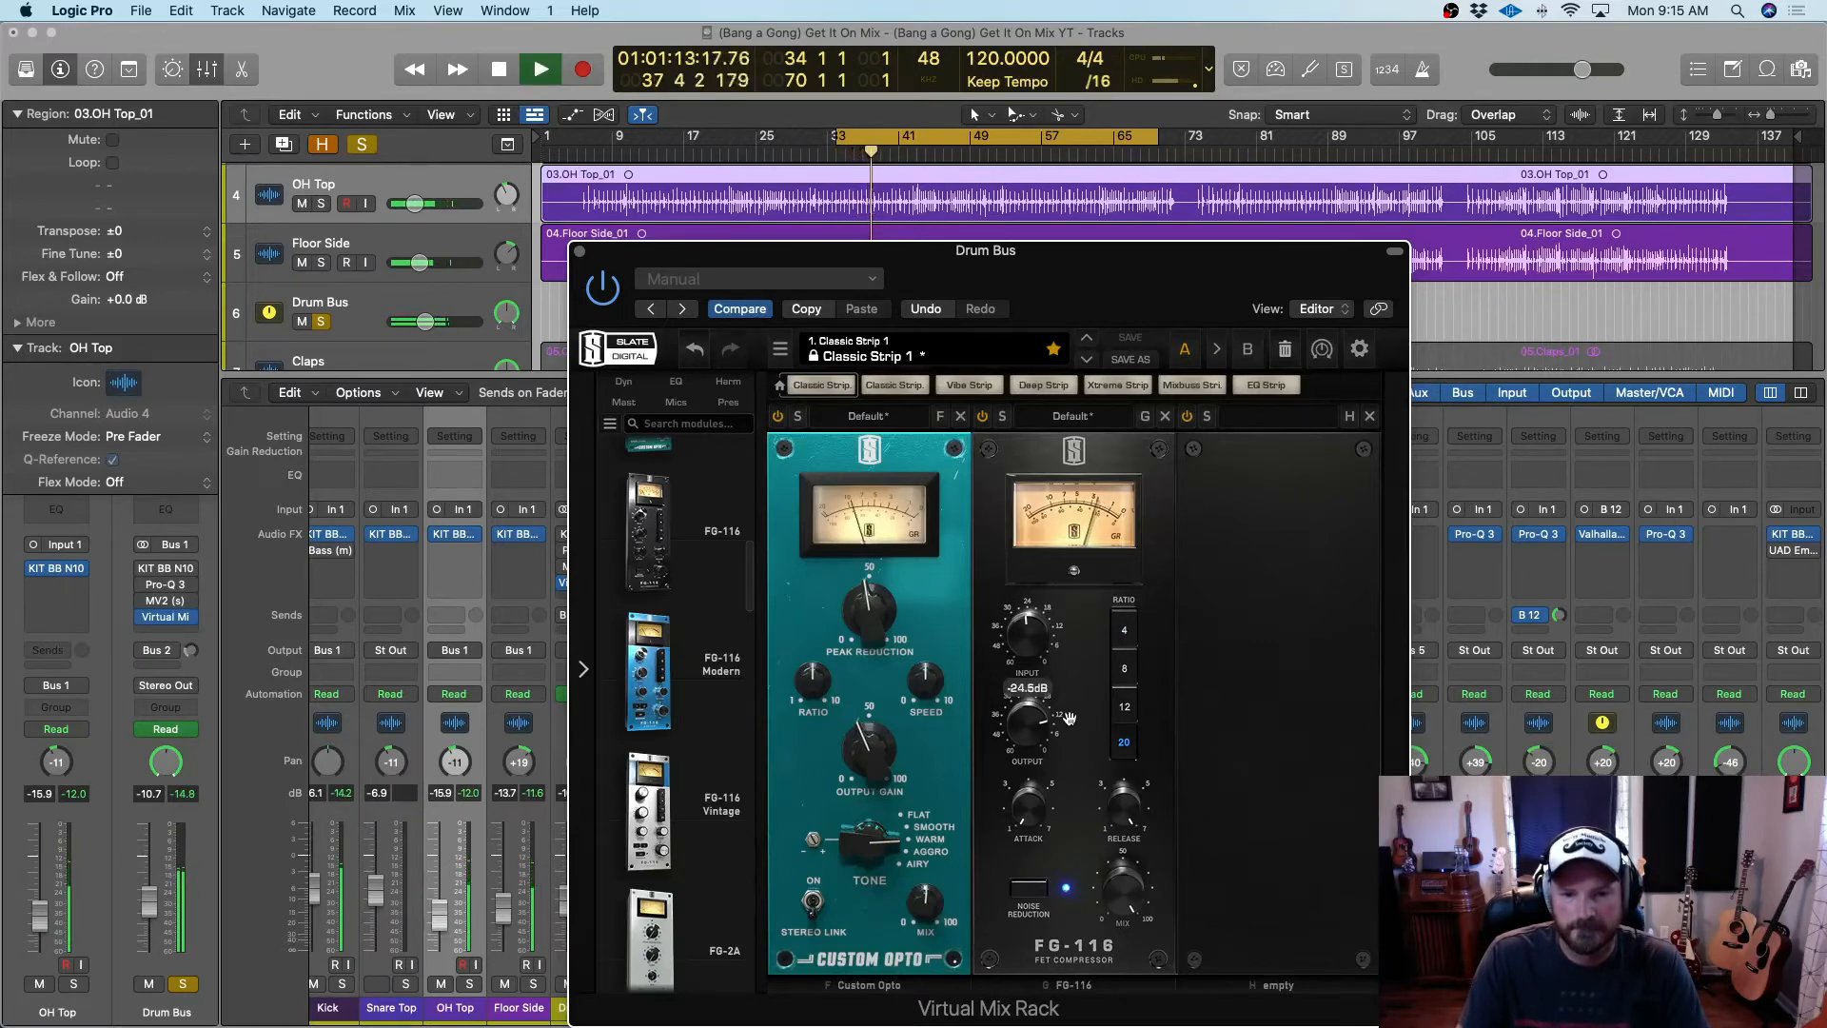
{"action": "mouse_move", "coordinate": [1022, 735]}
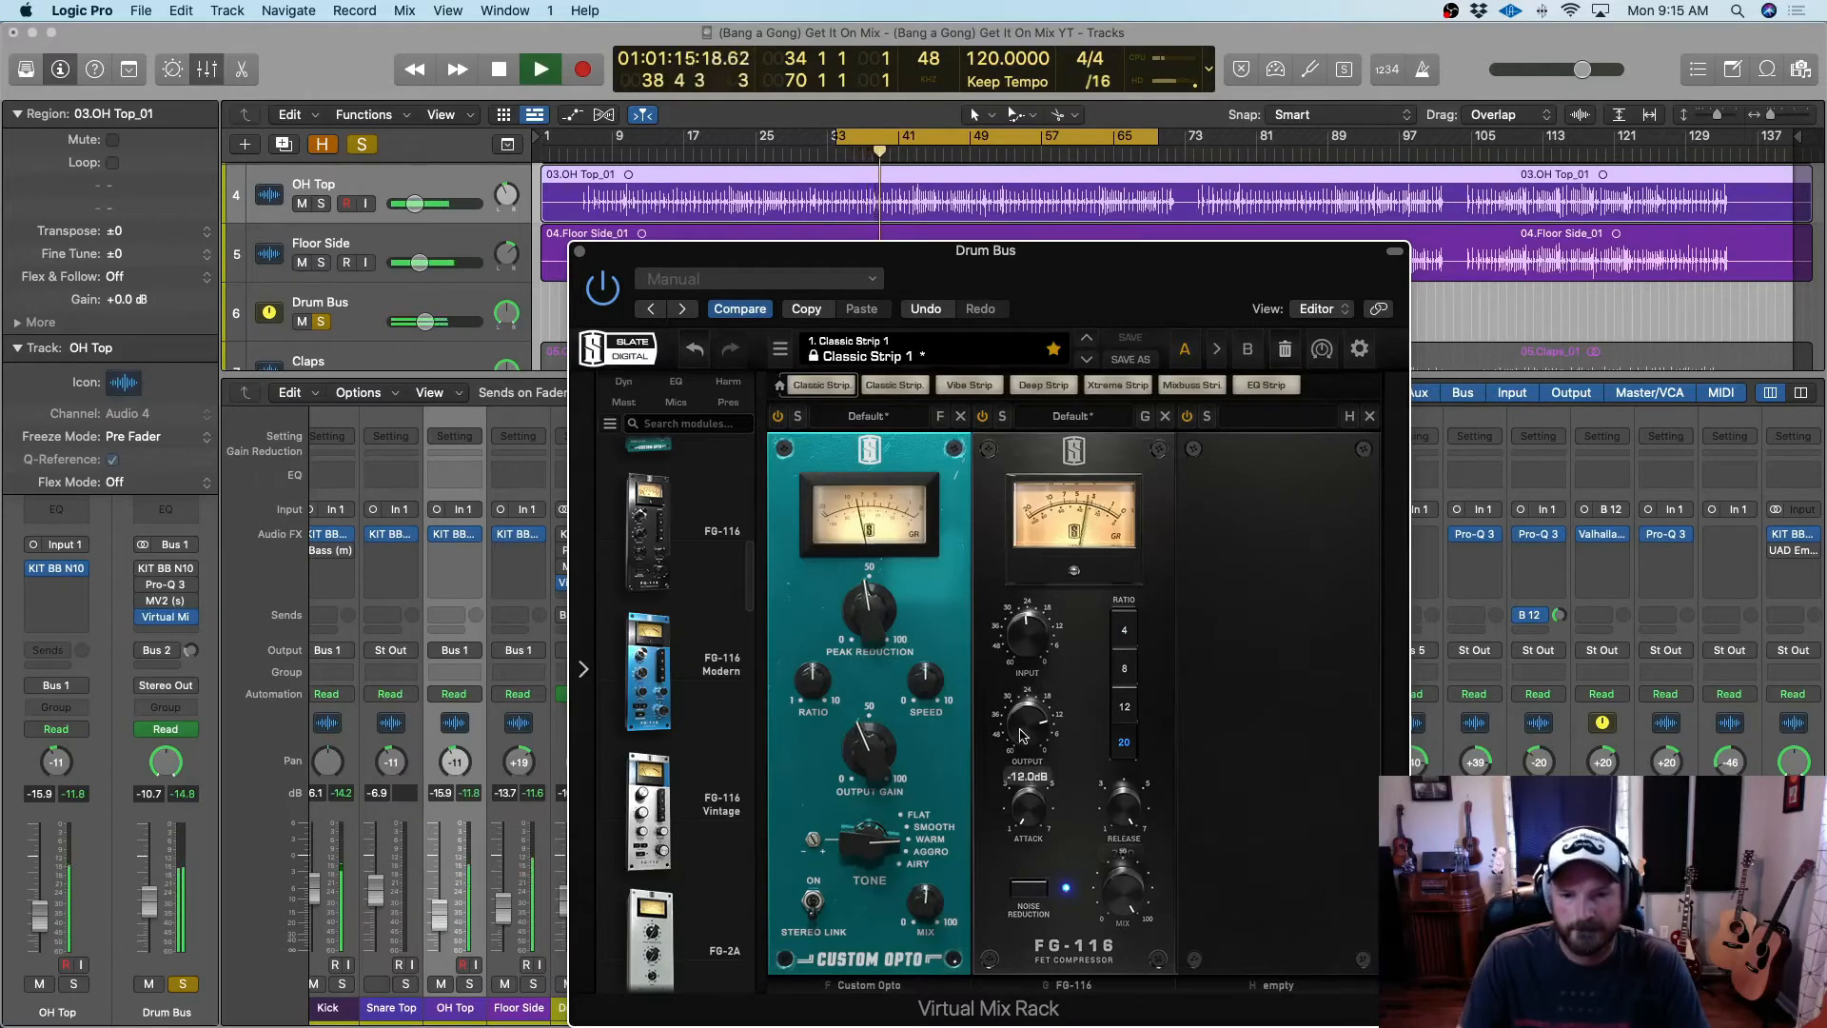
{"action": "mouse_move", "coordinate": [1115, 850]}
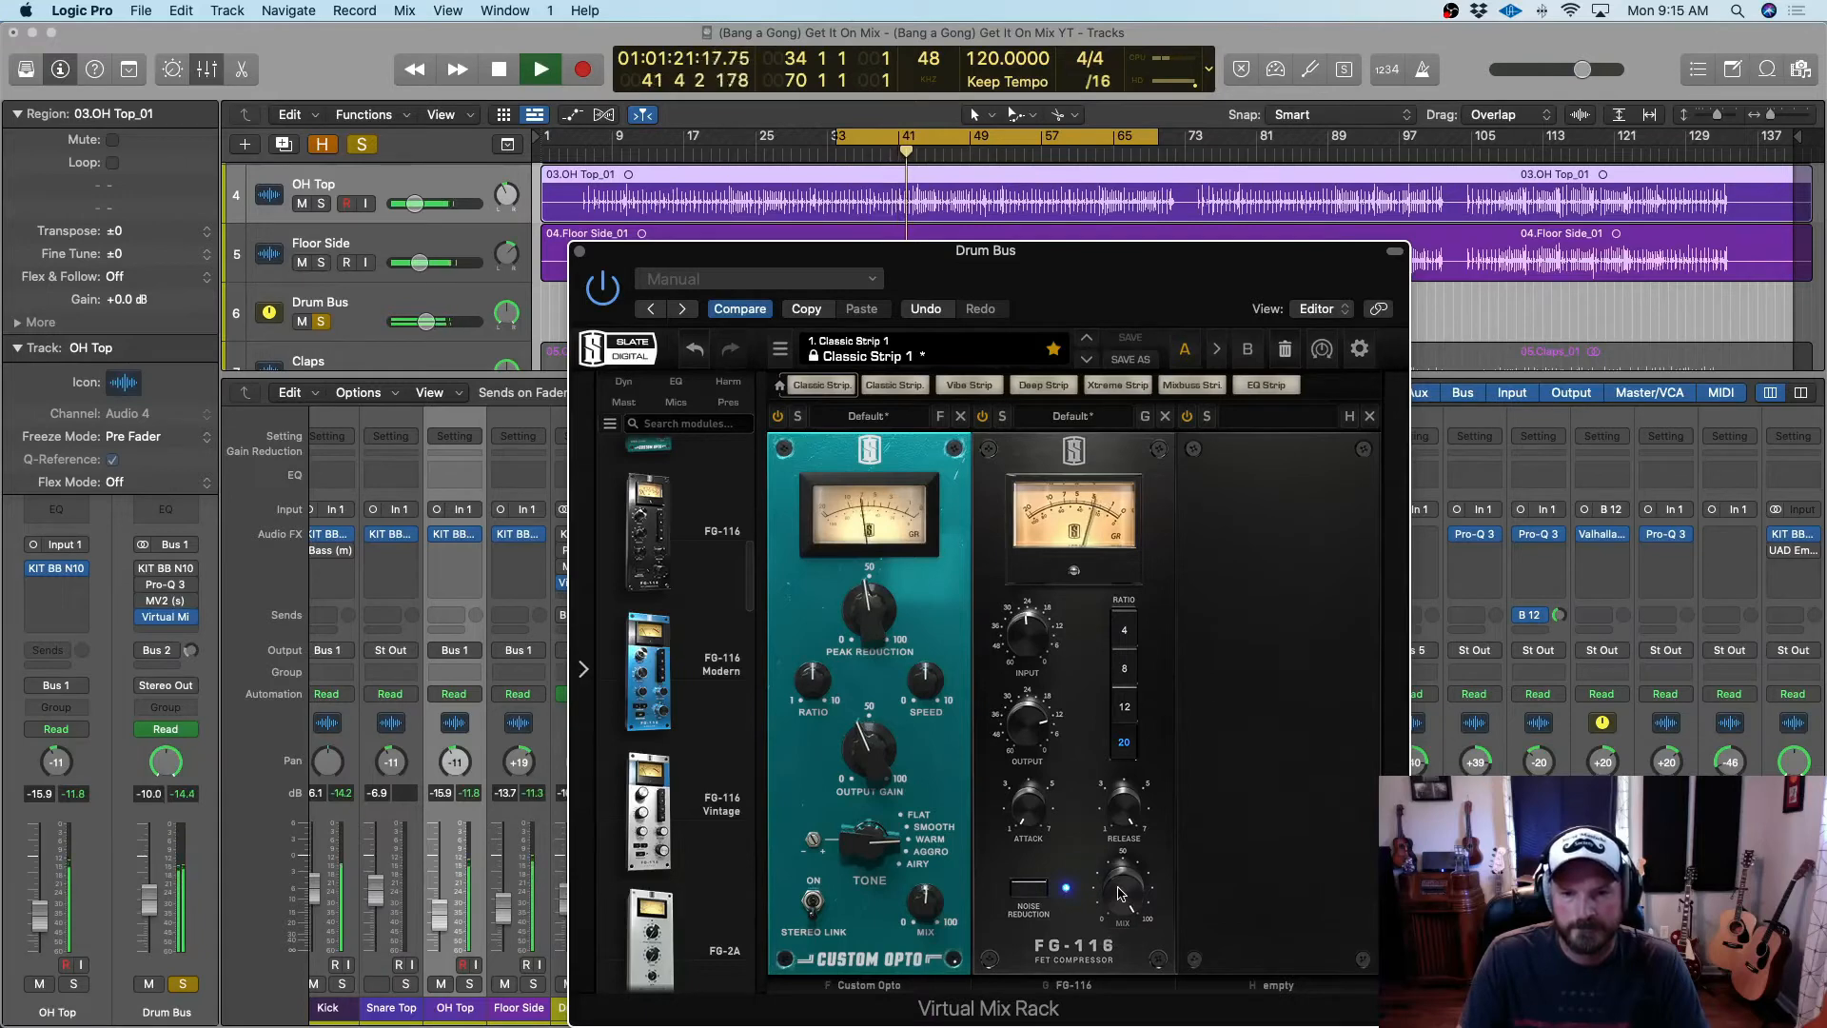
{"action": "key", "text": "space"}
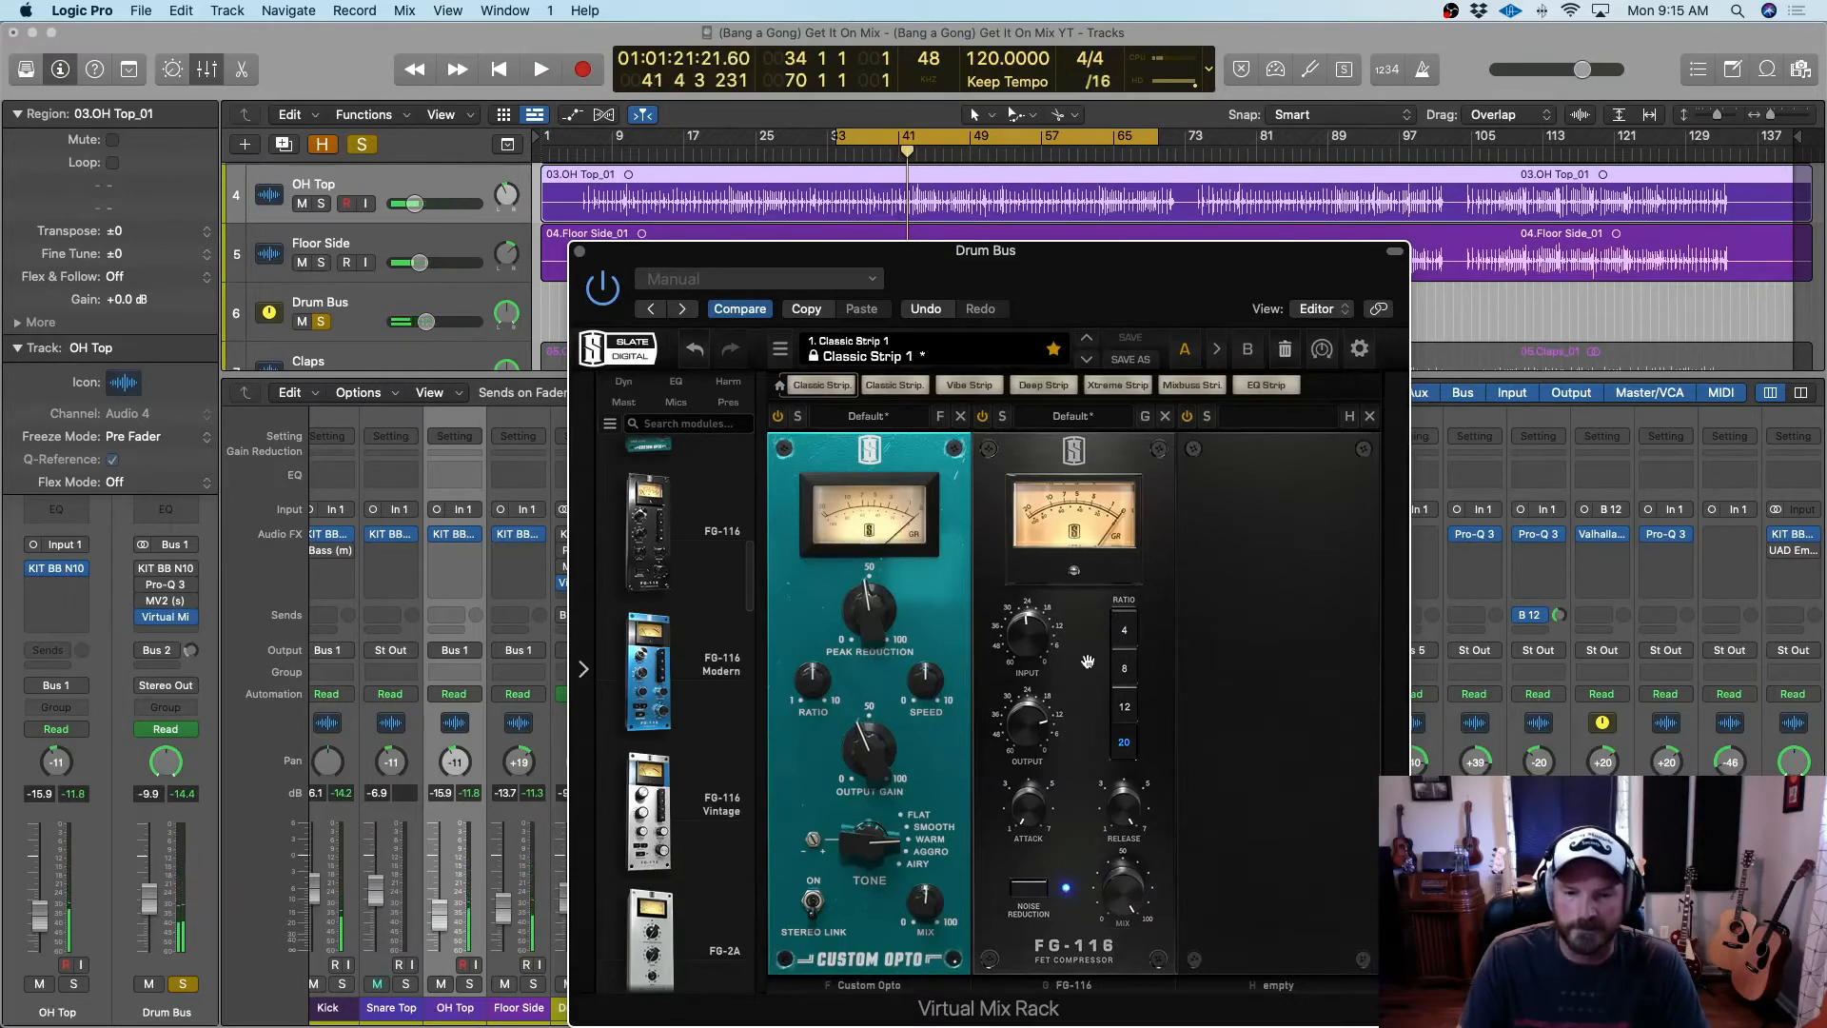